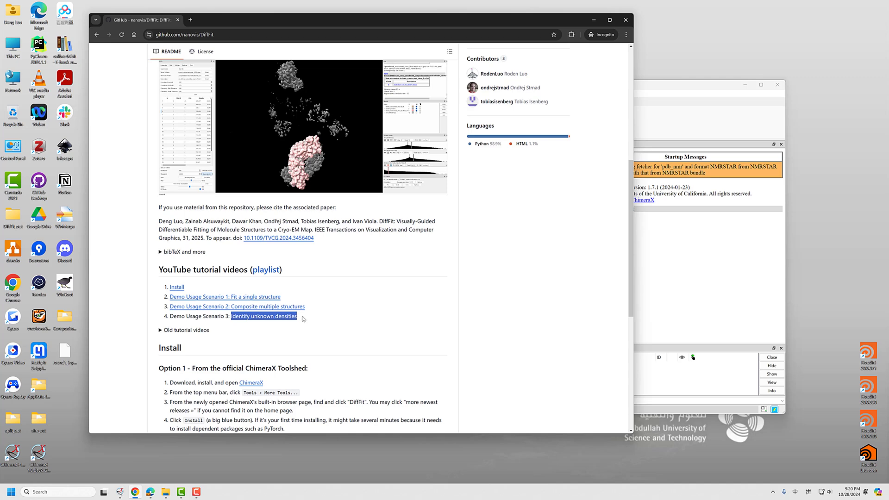
Open the detailed Doc page from the DiffFit README in a new tab and go to its Scenario 3 section
click(319, 319)
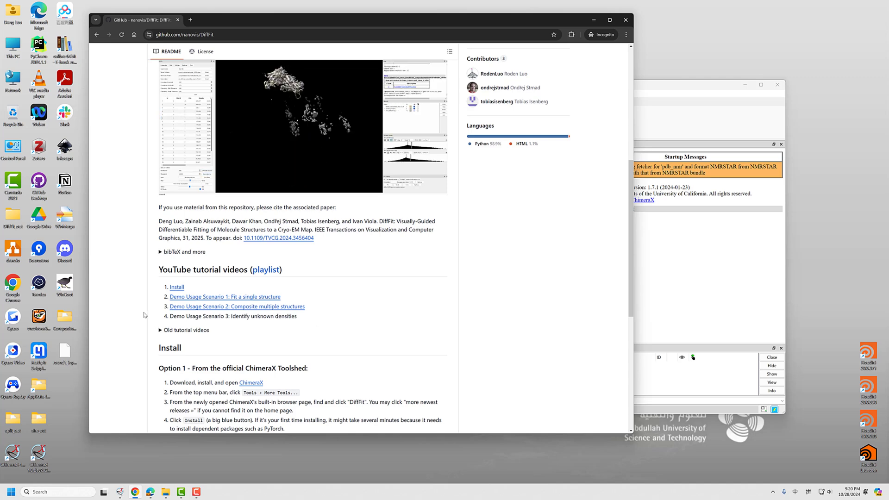
scroll(136, 308, down, 6)
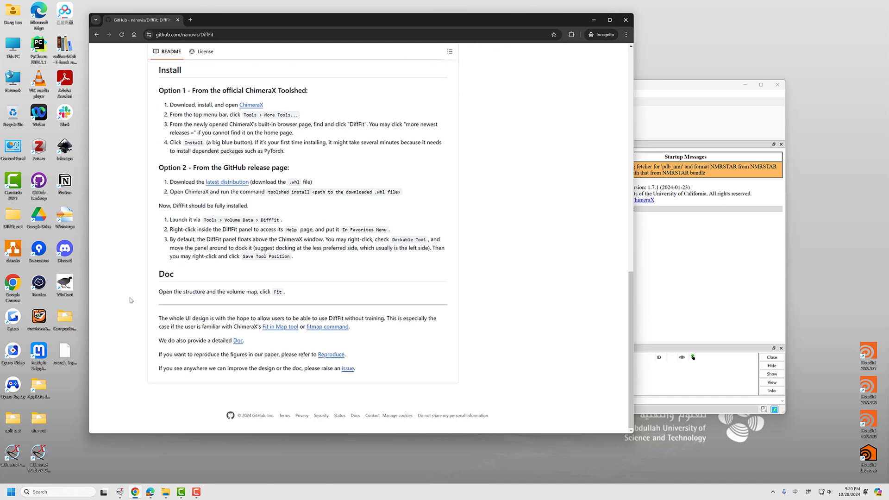
middle_click(237, 345)
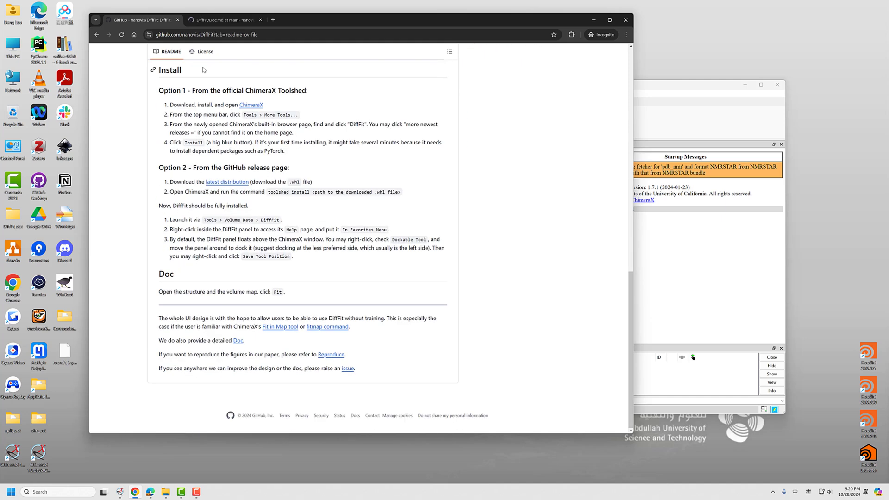
click(213, 21)
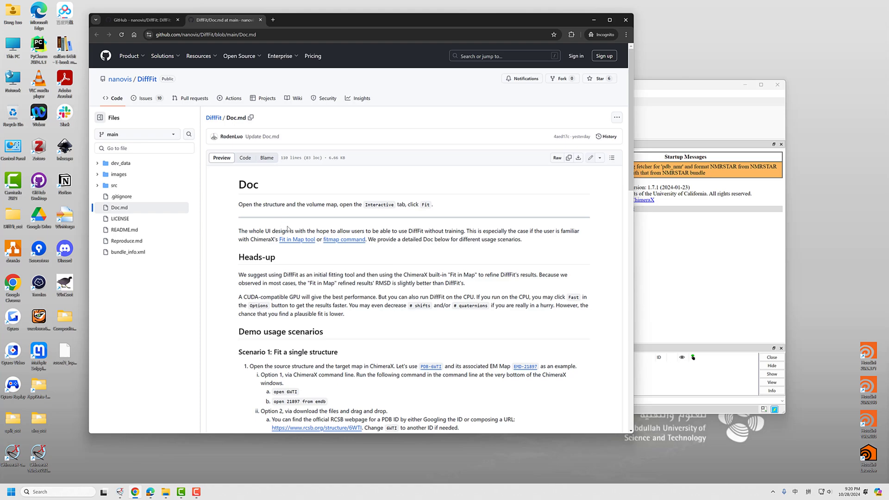
scroll(234, 288, down, 15)
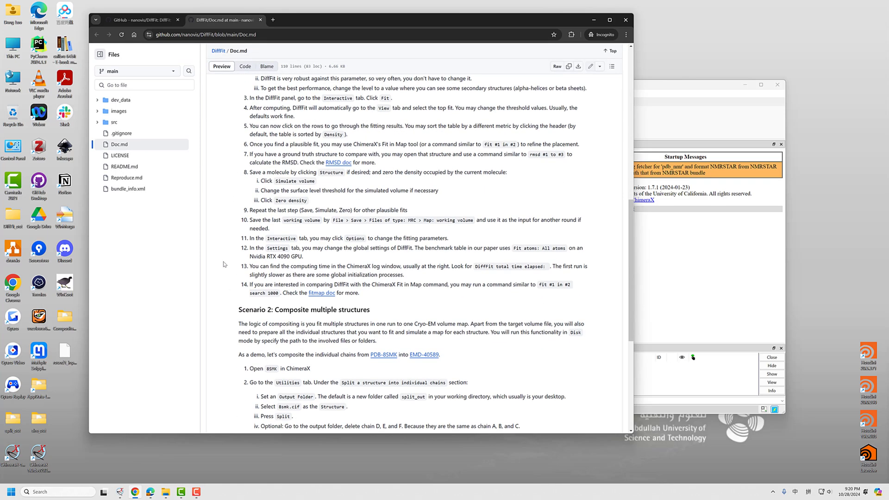
scroll(225, 266, down, 2)
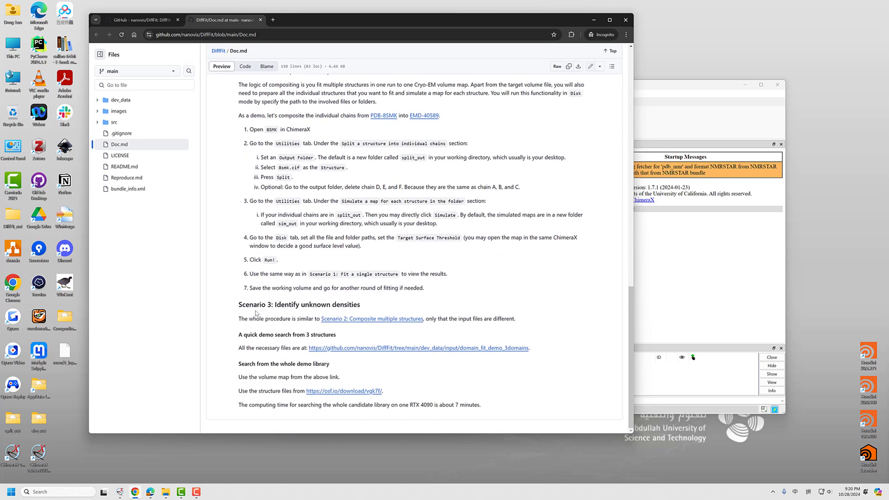
Read the Scenario 3 instructions on identifying unknown densities, including the quick demo search from 3 structures
drag(256, 313, 271, 306)
click(292, 326)
scroll(306, 257, up, 1)
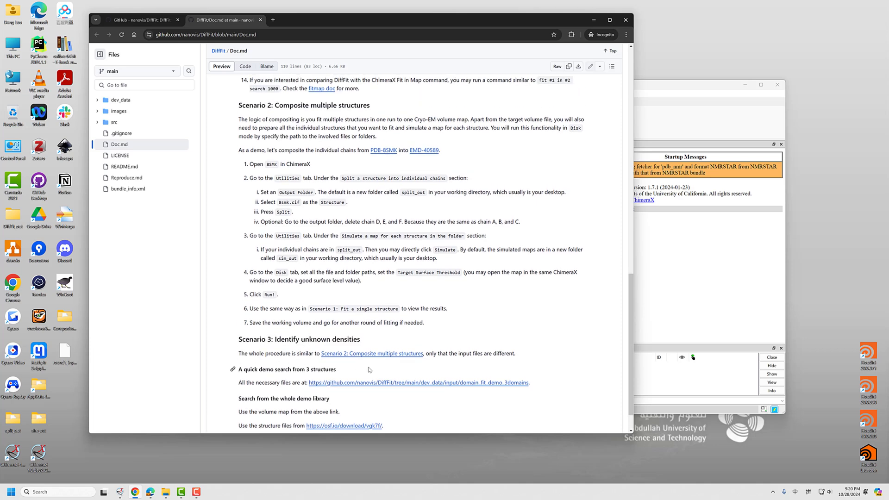
drag(427, 355, 494, 355)
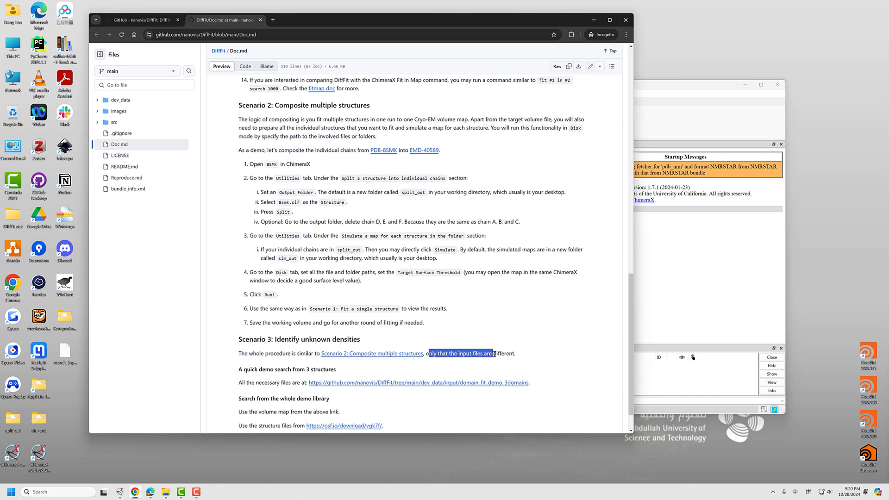
click(474, 354)
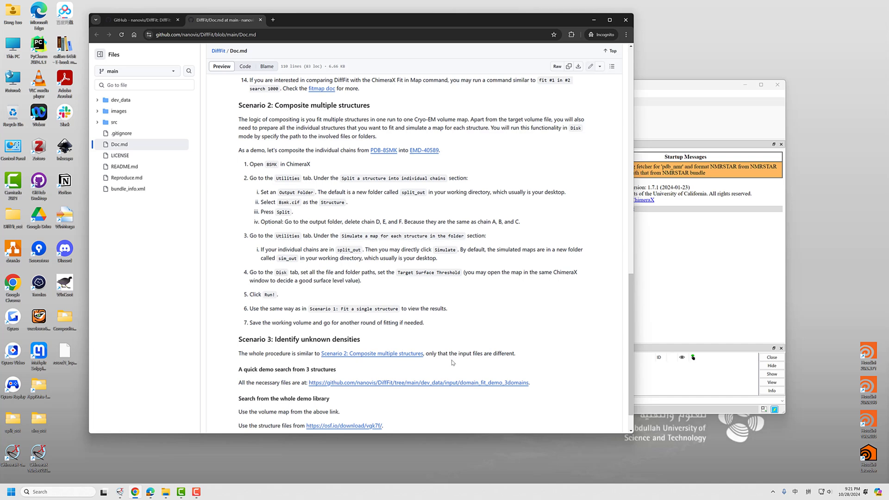
drag(260, 369, 284, 370)
click(301, 368)
scroll(295, 364, down, 1)
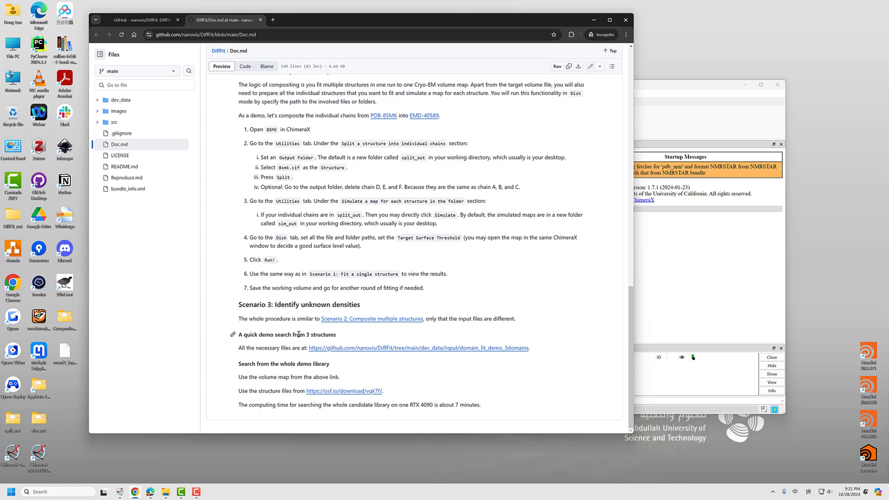
drag(341, 334, 307, 334)
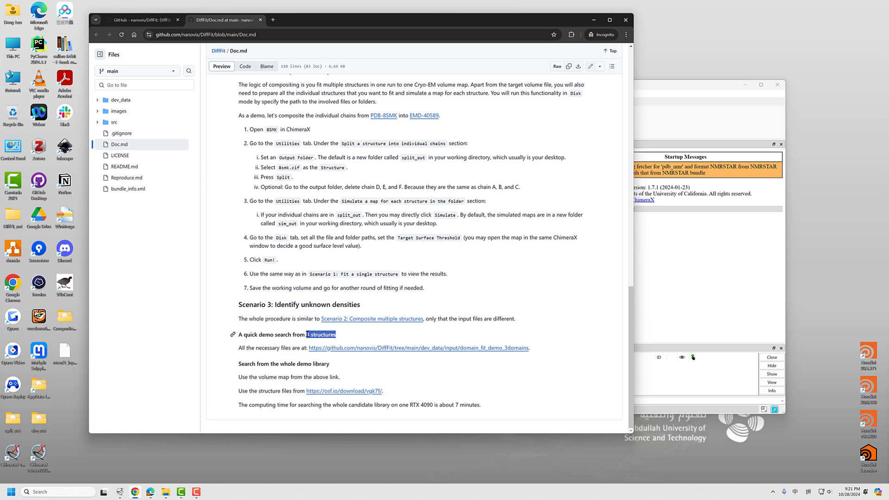
click(270, 337)
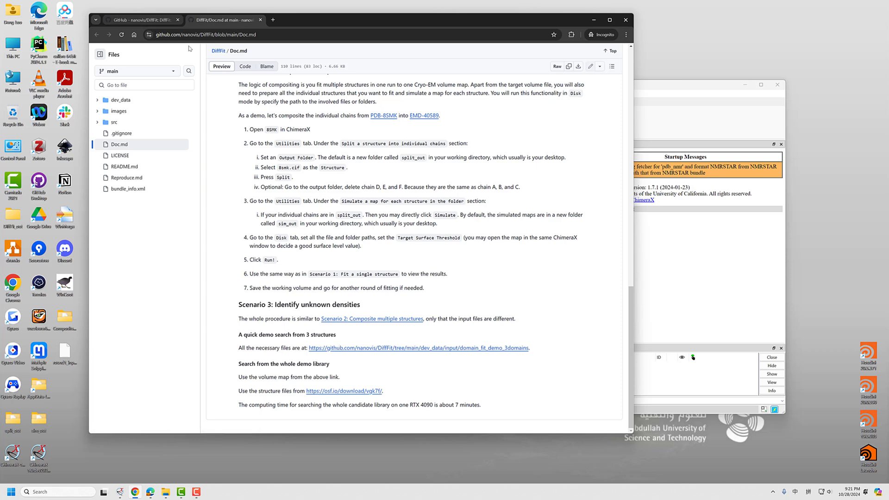
Open the domain_fit_demo_3domains folder through the Doc's link in a new tab and again from the repository's main page
ctrl+click(401, 350)
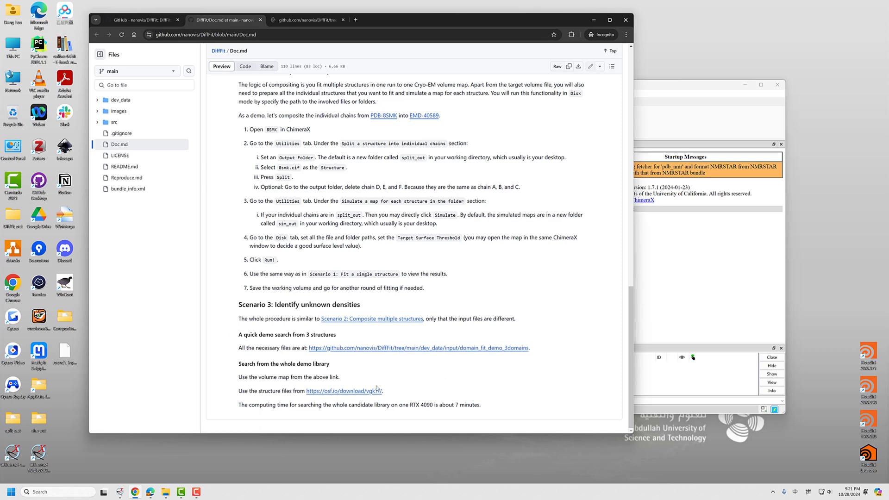
click(306, 20)
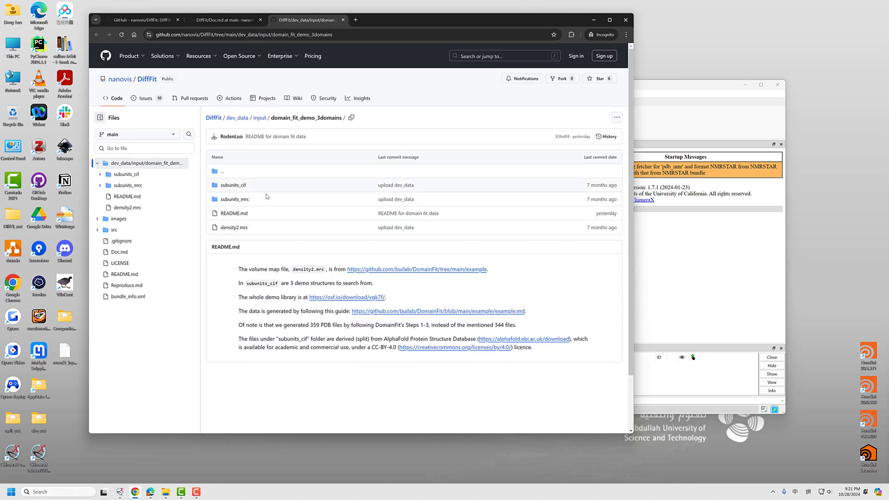
click(127, 22)
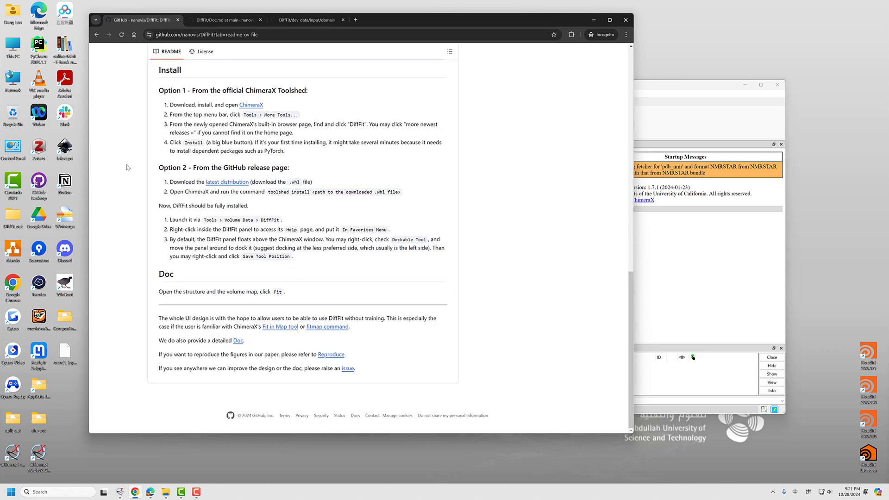
scroll(123, 170, up, 12)
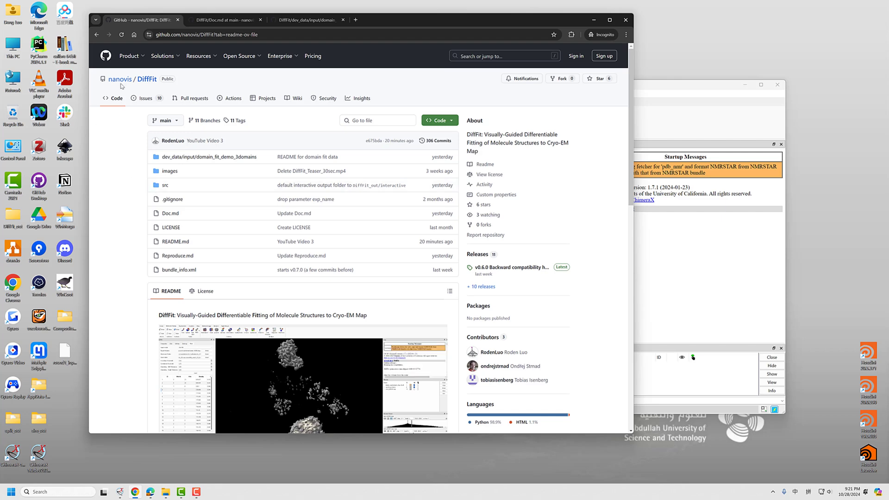
click(185, 158)
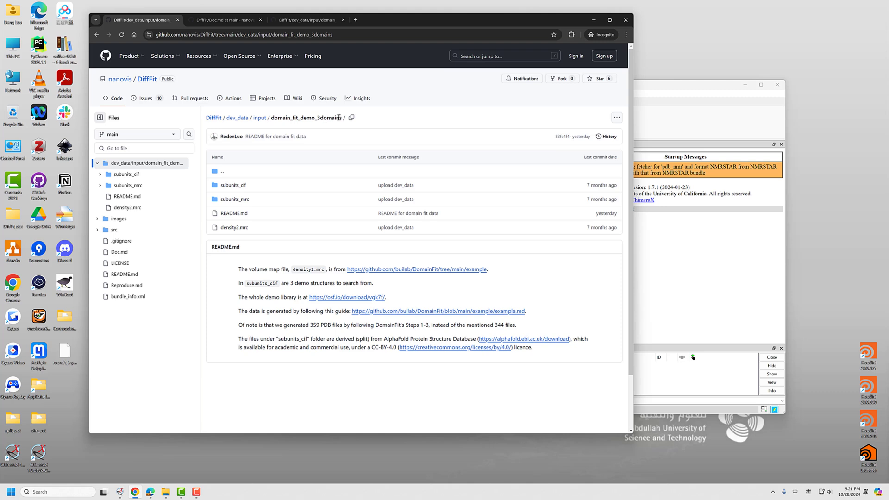
Examine the demo folder's name and the README note on density2.mrc, including its source page in the DomainFit repository
drag(317, 118, 272, 118)
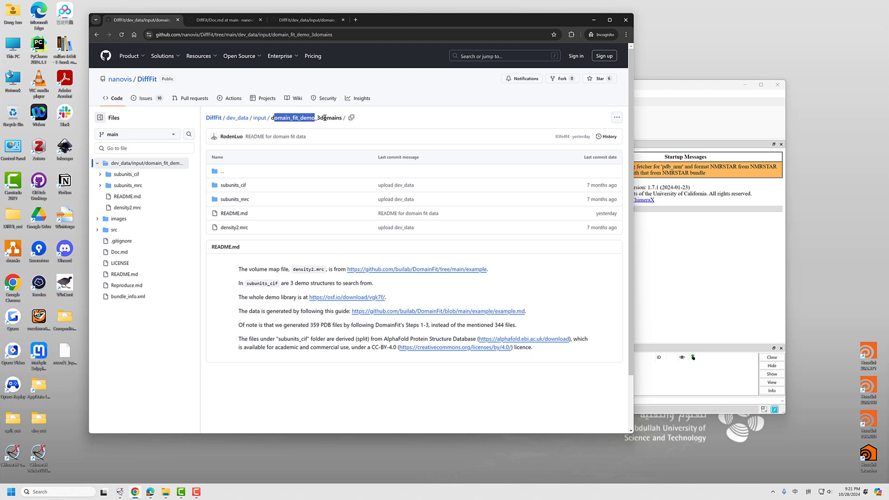
drag(347, 121, 318, 119)
click(311, 121)
drag(245, 269, 297, 270)
click(316, 269)
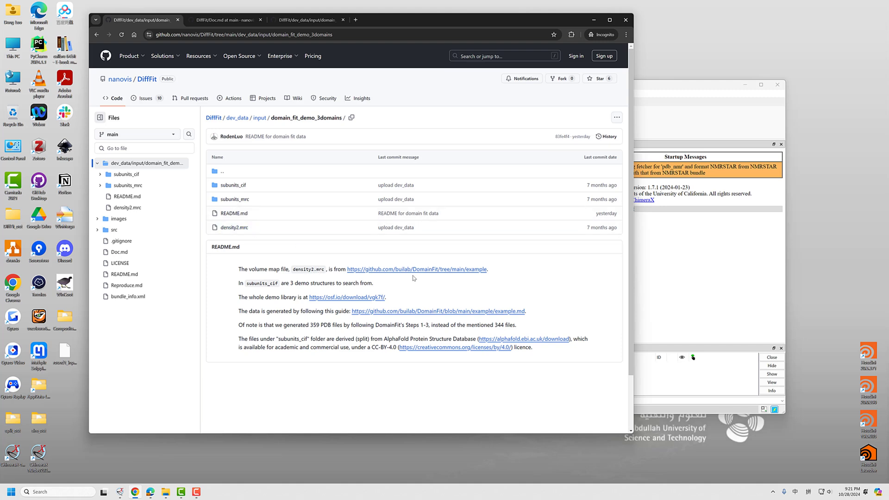
middle_click(439, 271)
click(222, 20)
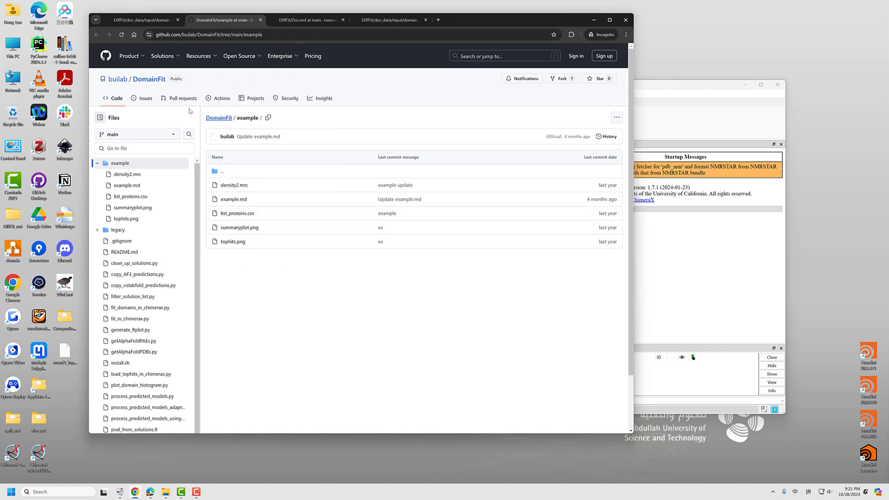
click(260, 20)
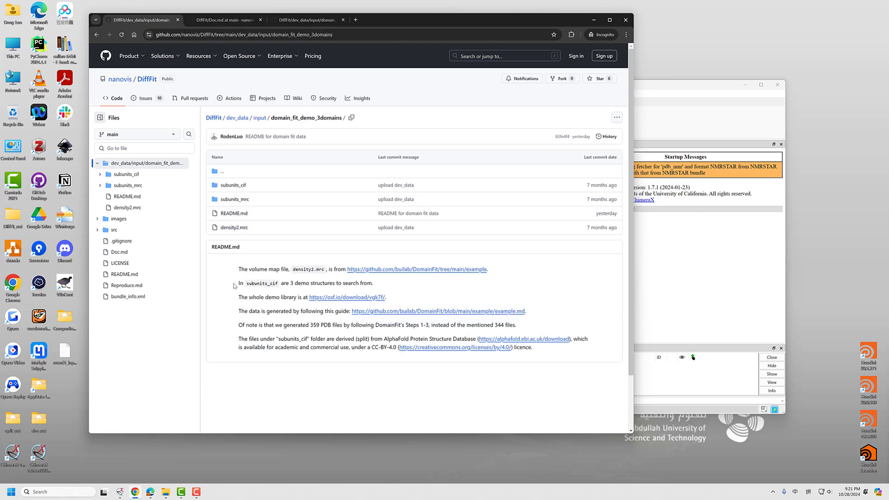
Read the README note on subunits_cif and view the structure files inside that folder
drag(241, 284, 293, 284)
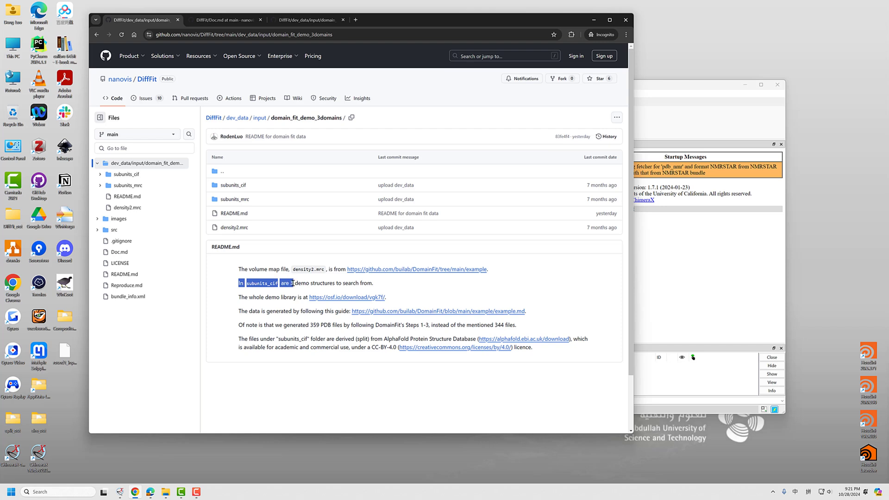
click(313, 284)
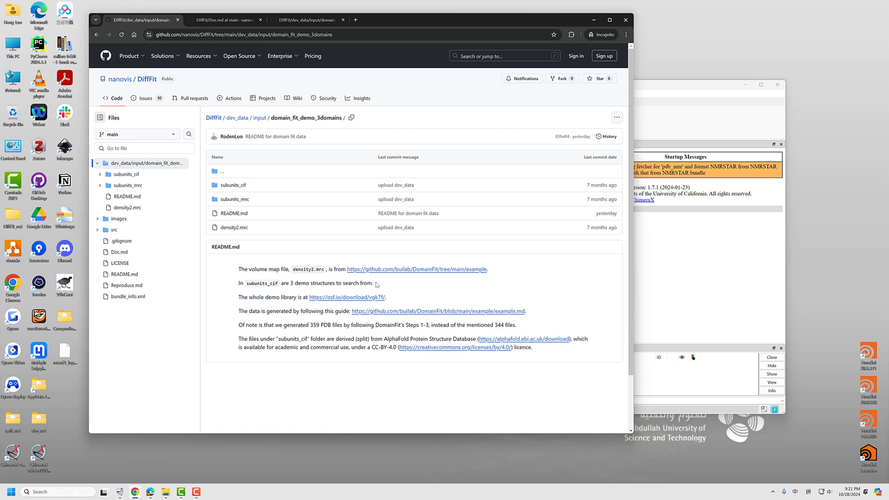
double_click(359, 282)
click(301, 283)
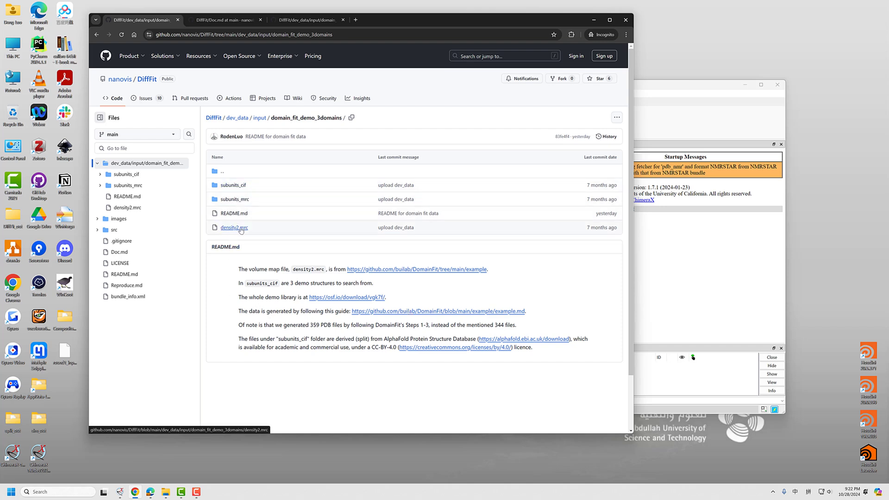
click(232, 185)
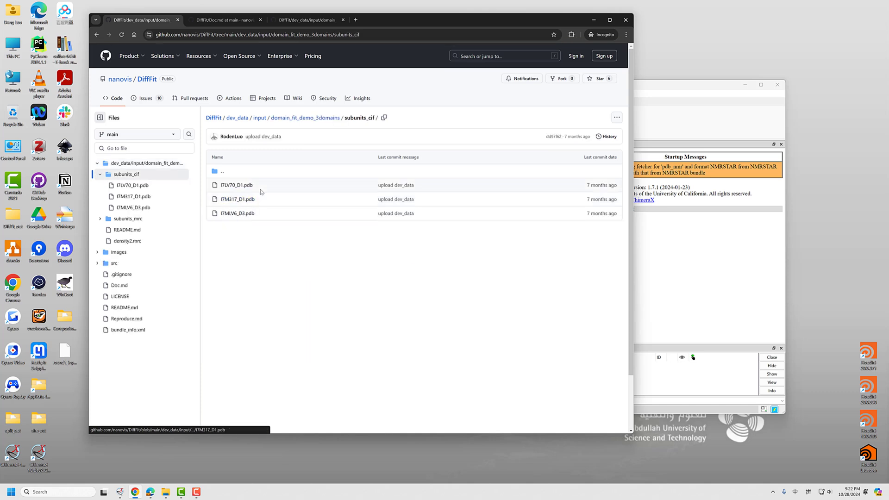
click(324, 118)
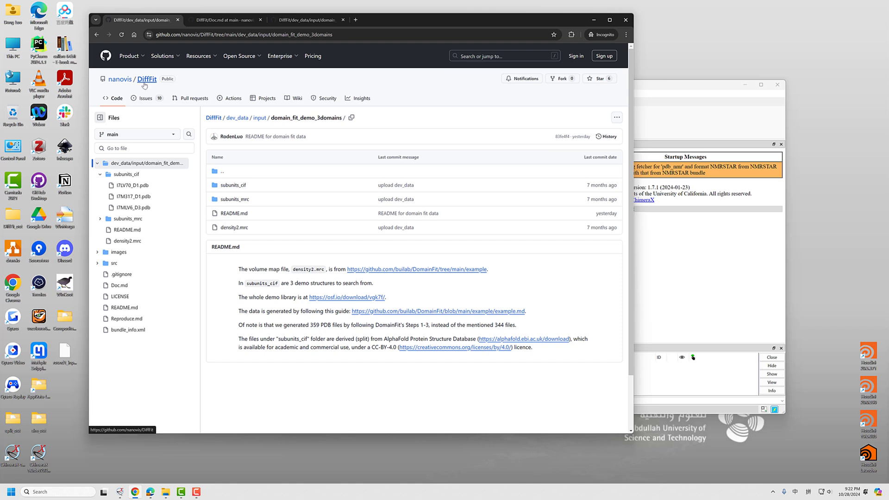
Download the whole DiffFit repository as DiffFit-main.zip into the Downloads folder
click(207, 118)
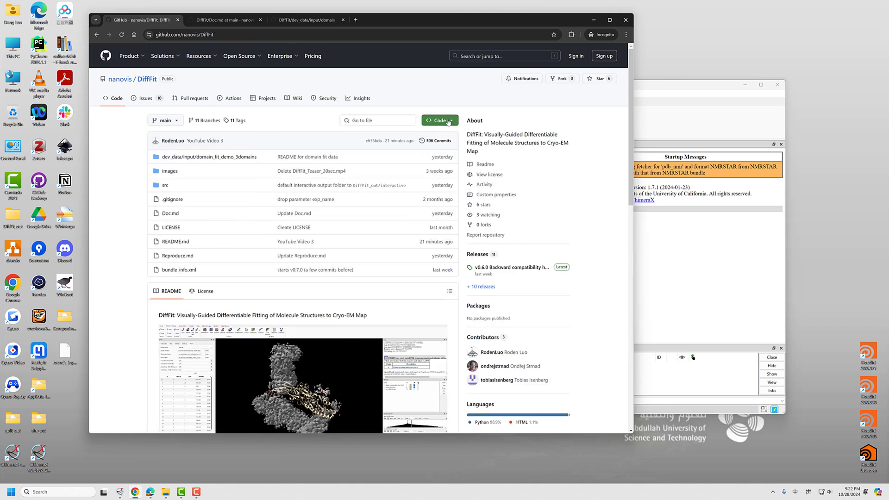
click(453, 122)
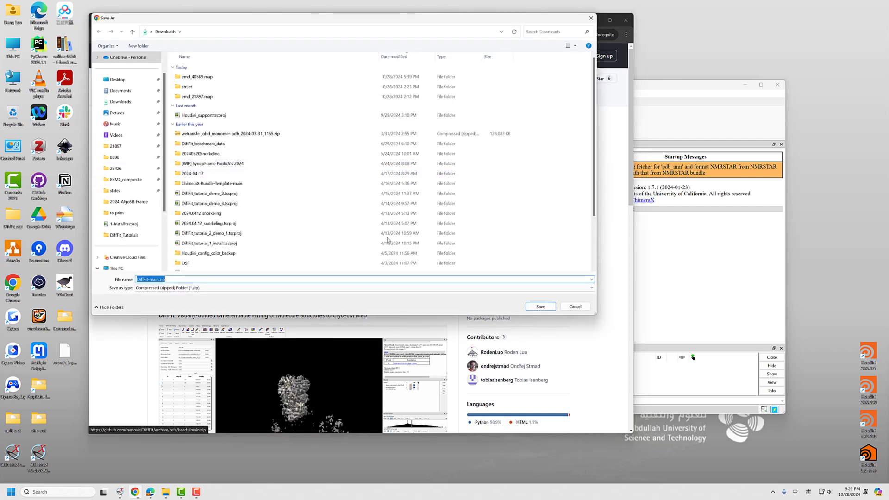
click(538, 306)
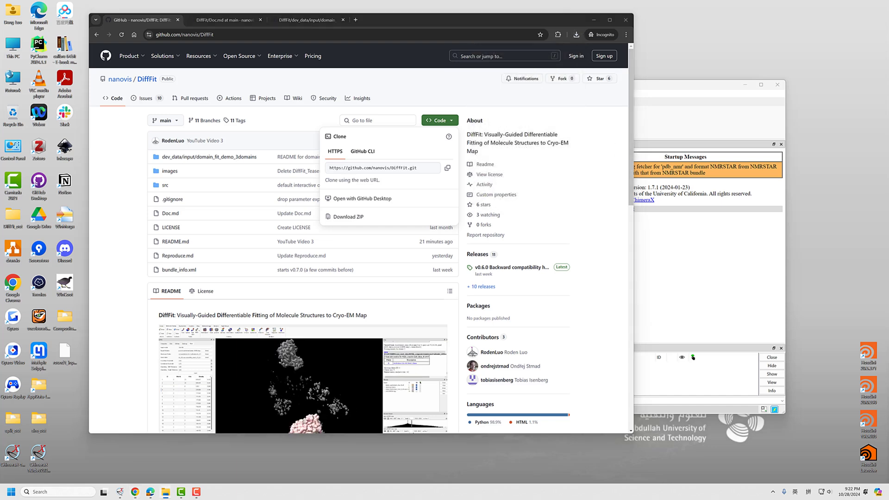
Extract DiffFit-main.zip into a DiffFit-main folder in Downloads
drag(886, 146, 549, 124)
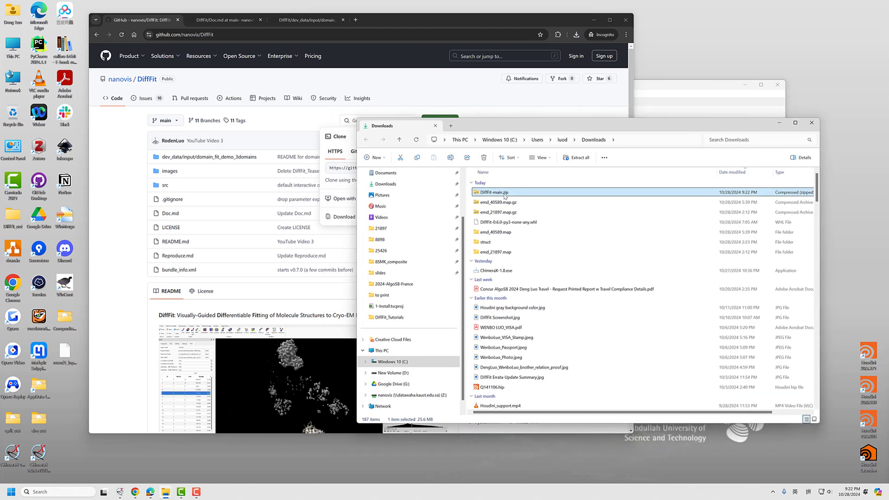
right_click(505, 196)
click(532, 264)
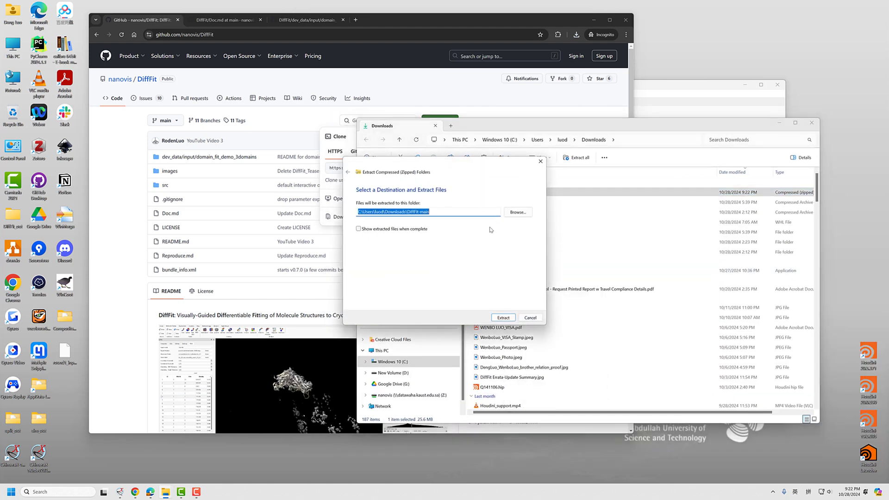
key(Return)
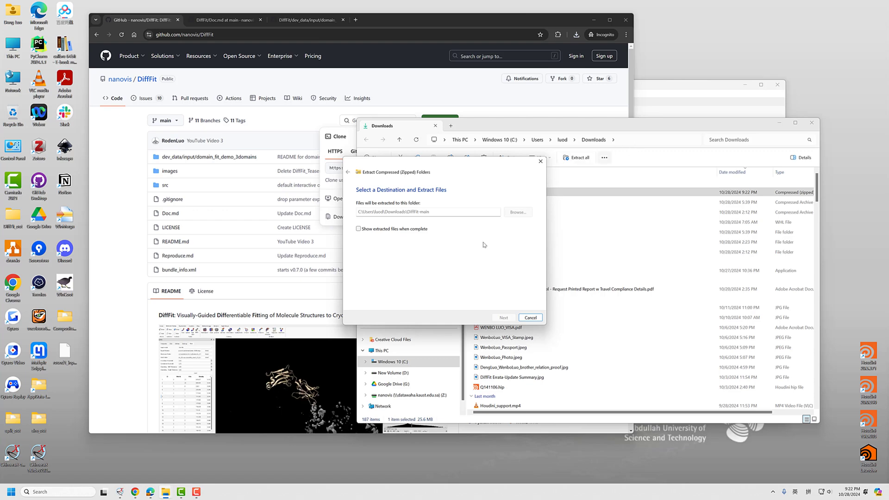
Switch to ChimeraX in a maximized window and check where DiffFit is found among the Volume Data tools
drag(525, 78, 429, 66)
click(665, 66)
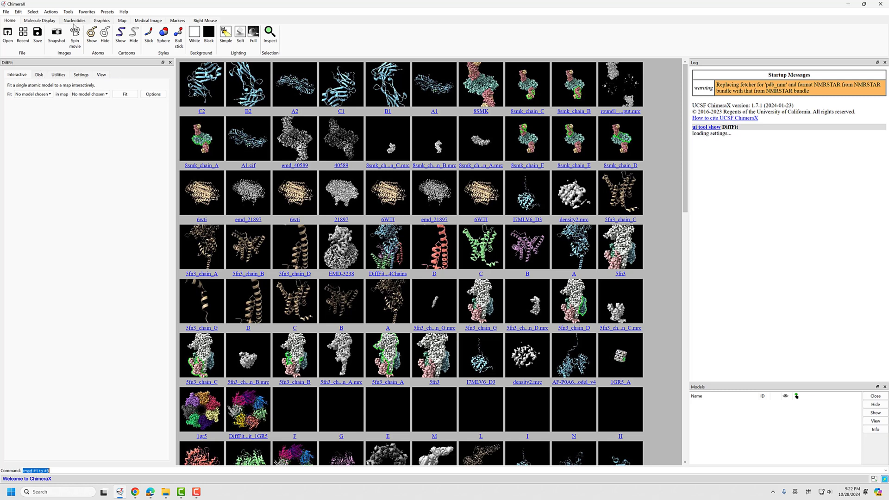
click(68, 12)
mouse_move(83, 93)
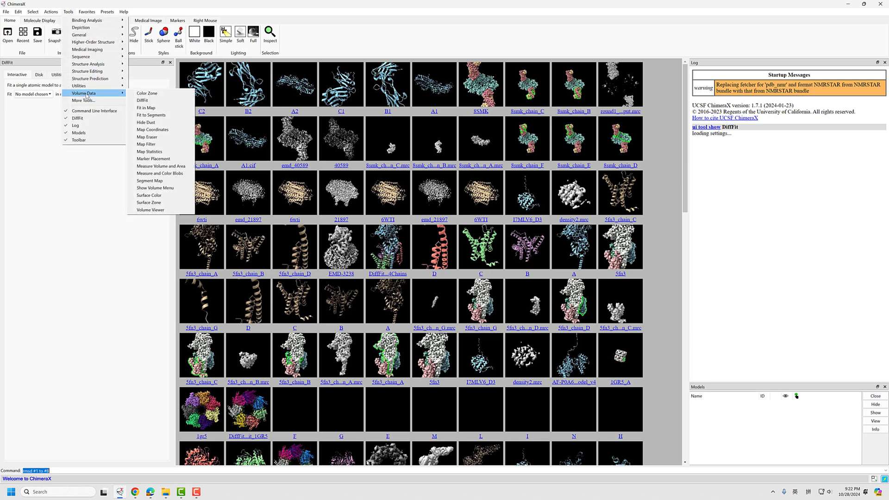
click(63, 210)
Switch back to File Explorer and delete DiffFit-main.zip from the Downloads folder
key(alt+Tab)
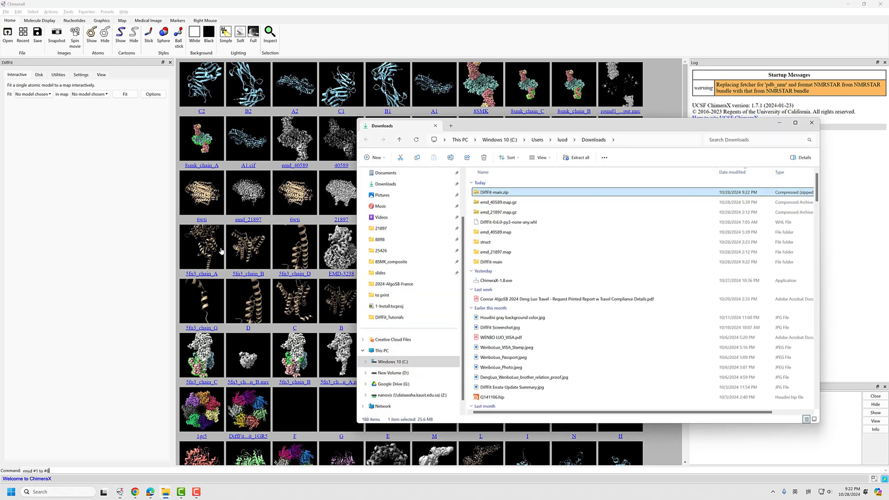
drag(538, 125, 601, 124)
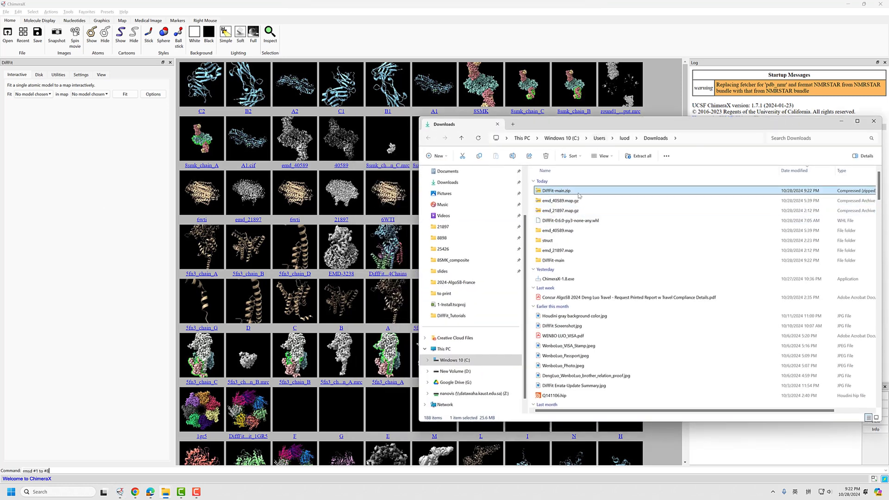
click(577, 201)
click(577, 190)
key(Delete)
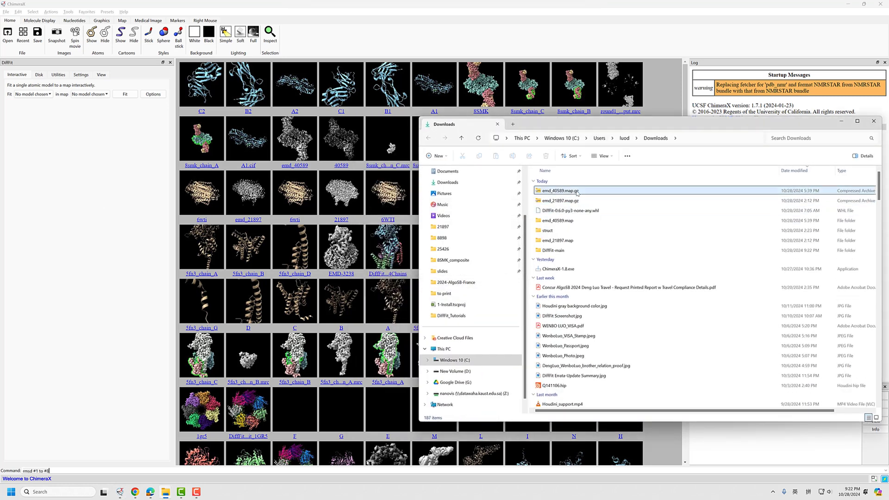
Open the domain_fit_demo_3domains folder under dev_data\input inside the extracted DiffFit-main folder in Downloads
key(Down)
key(Down)
key(Down)
key(Down)
key(Down)
key(Return)
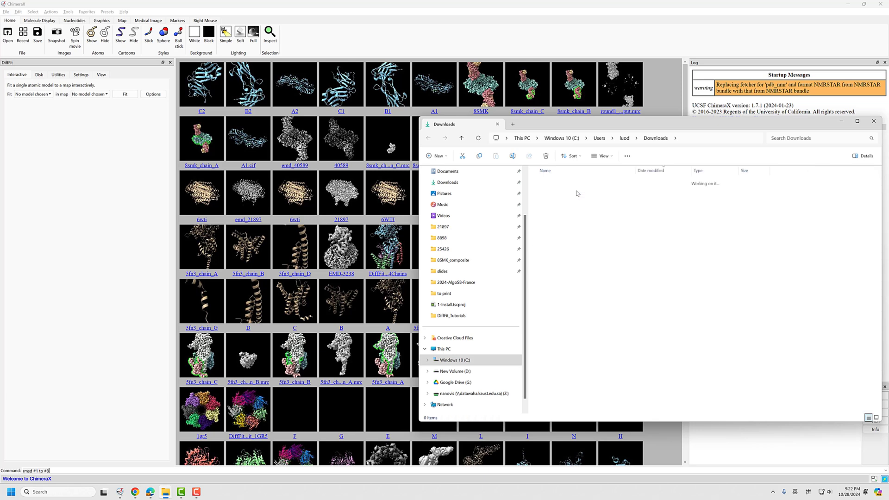
double_click(572, 194)
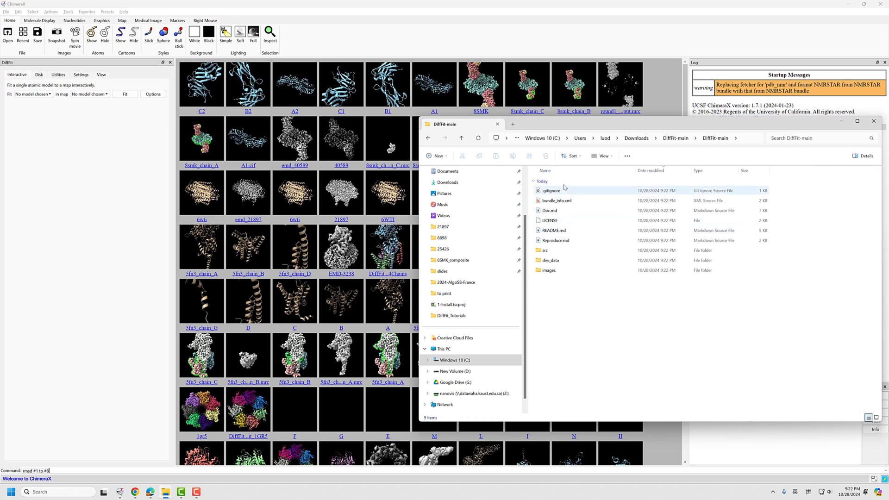
double_click(556, 261)
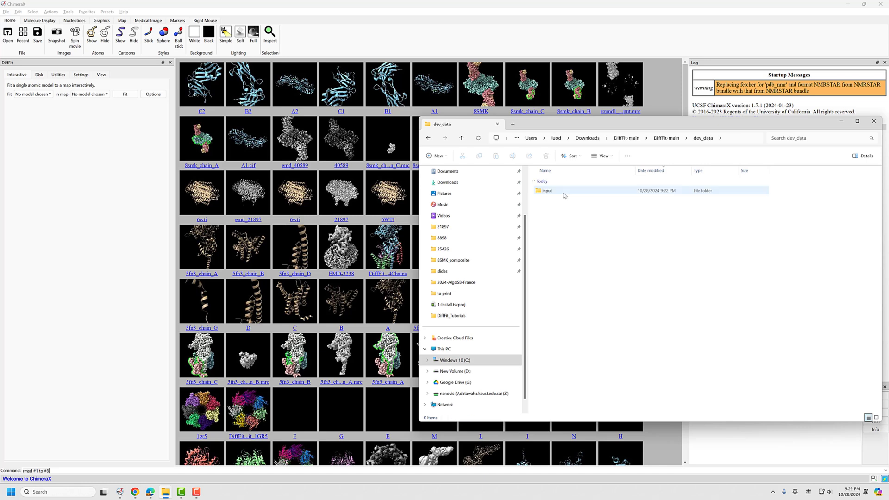
double_click(558, 190)
double_click(572, 191)
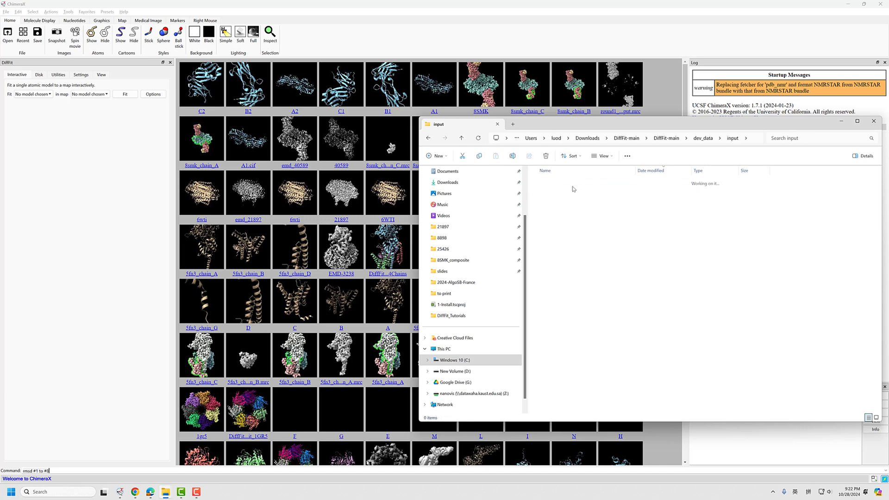
Look into the subunits_cif and subunits_mrc folders and return to the domain_fit_demo_3domains folder
double_click(571, 213)
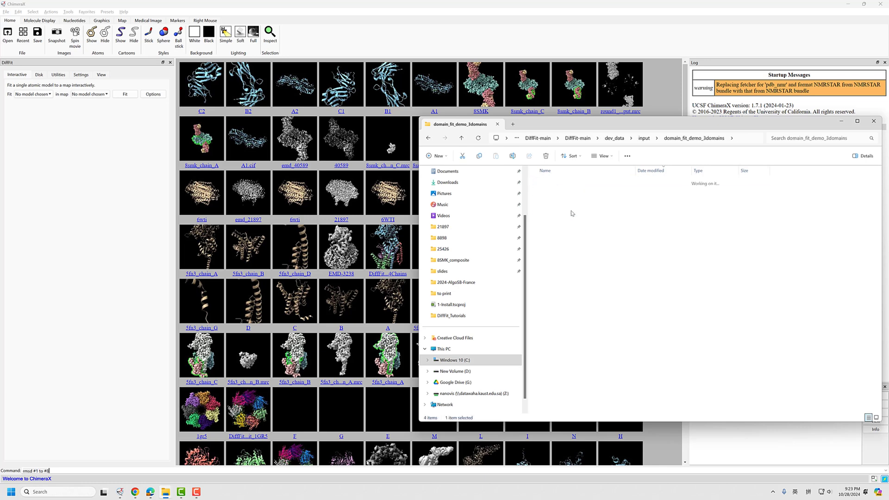
key(alt+Left)
double_click(559, 220)
key(alt+Left)
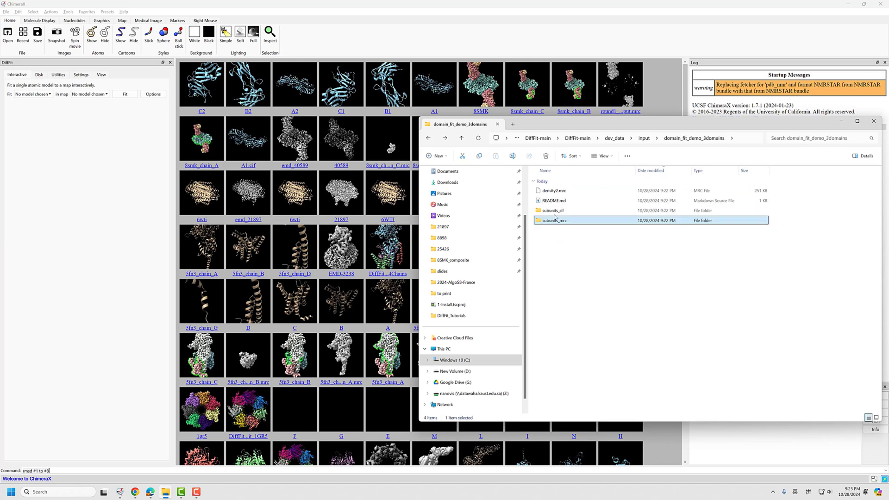
key(Up)
Switch to ChimeraX and review DiffFit's utility settings for simulating a map for each structure, including the output and structures folders
click(84, 149)
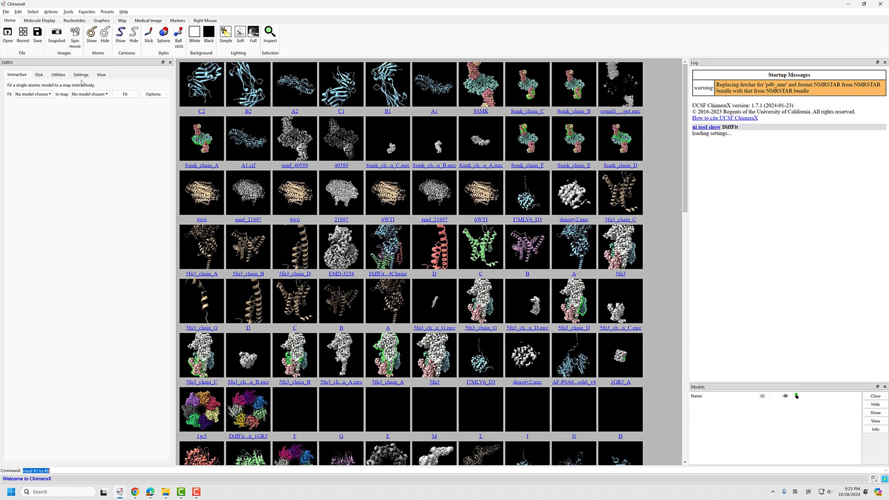
click(60, 76)
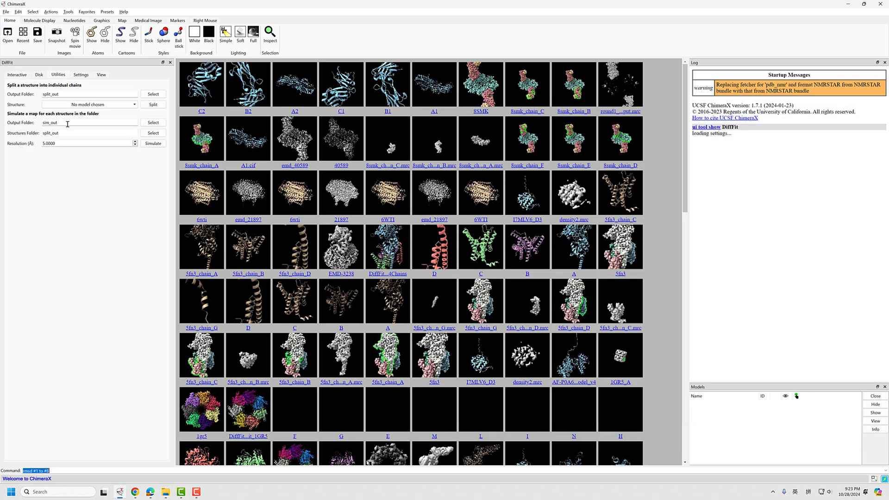
double_click(63, 124)
click(67, 132)
click(78, 121)
click(73, 133)
Locate density2.mrc in the demo folder in File Explorer, and in ChimeraX show DiffFit's settings for fitting multiple models from disk
key(alt+Tab)
click(623, 248)
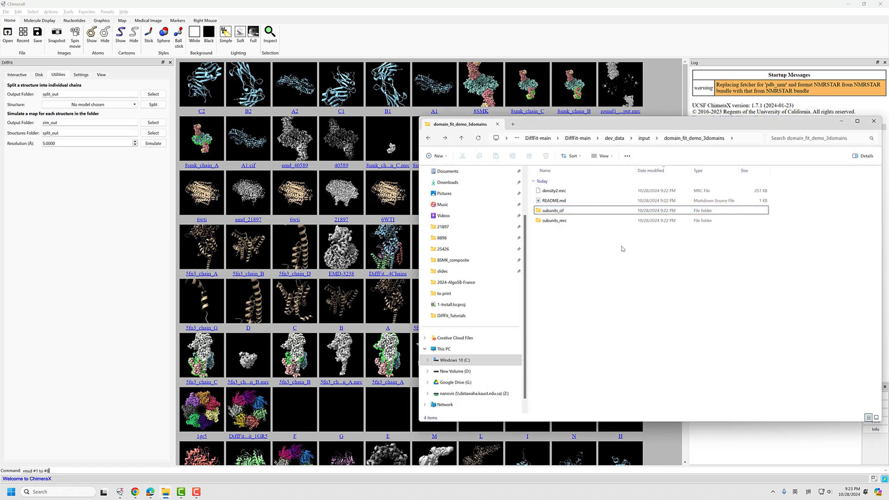
click(562, 191)
click(83, 181)
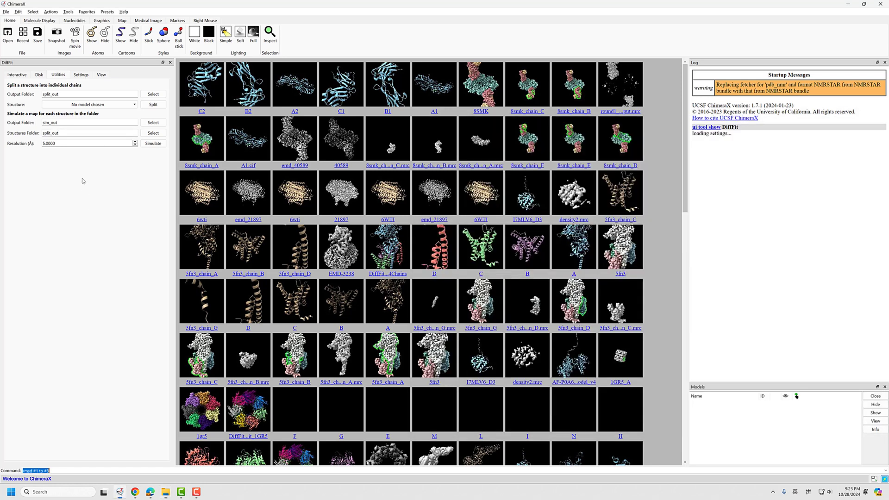
click(39, 75)
Copy the domain_fit_demo_3domains folder path from File Explorer into Target Volume and append \density2.mrc
key(alt+Tab)
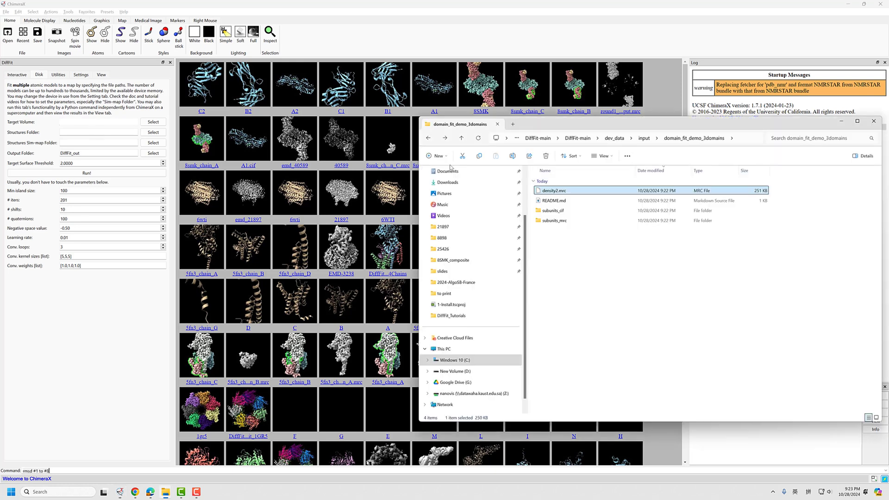
click(743, 138)
key(ctrl+c)
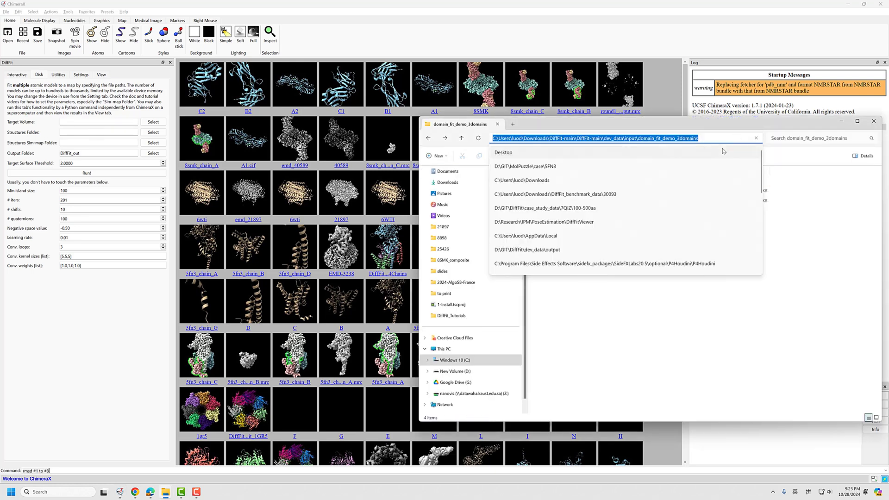
click(93, 122)
key(ctrl+v)
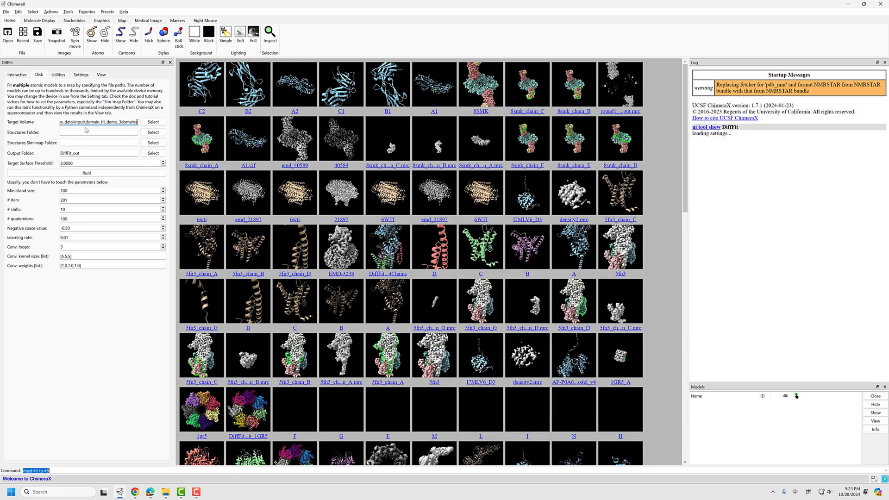
text(\)
key(alt+Tab)
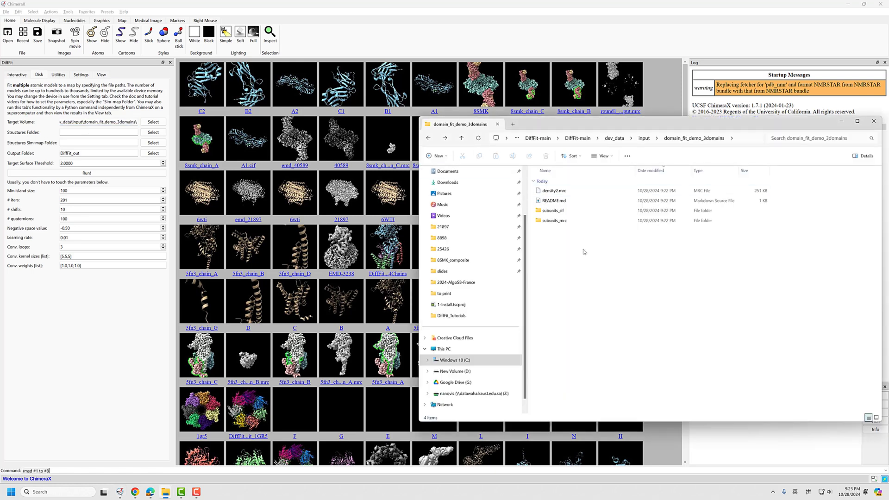
click(561, 194)
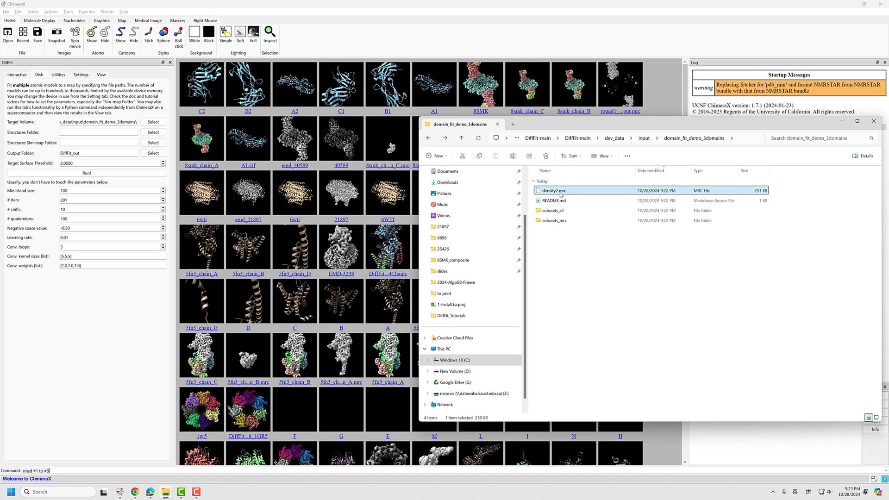
click(121, 122)
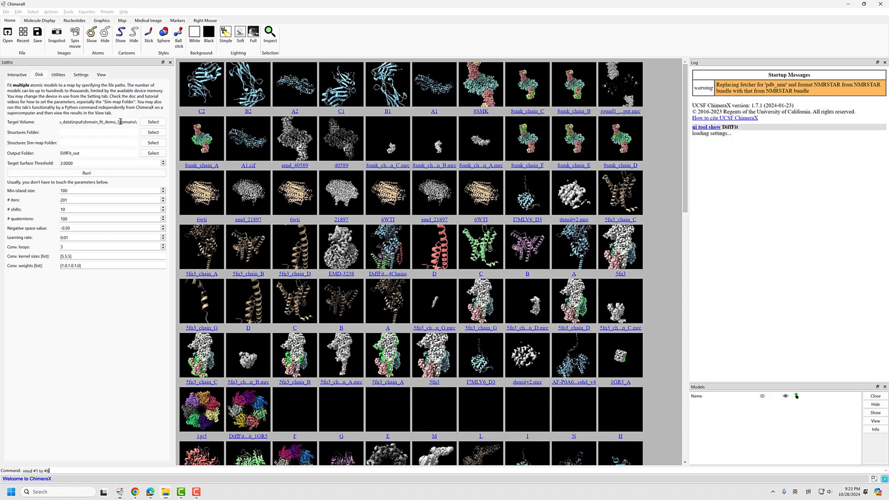
text(density2.mrc)
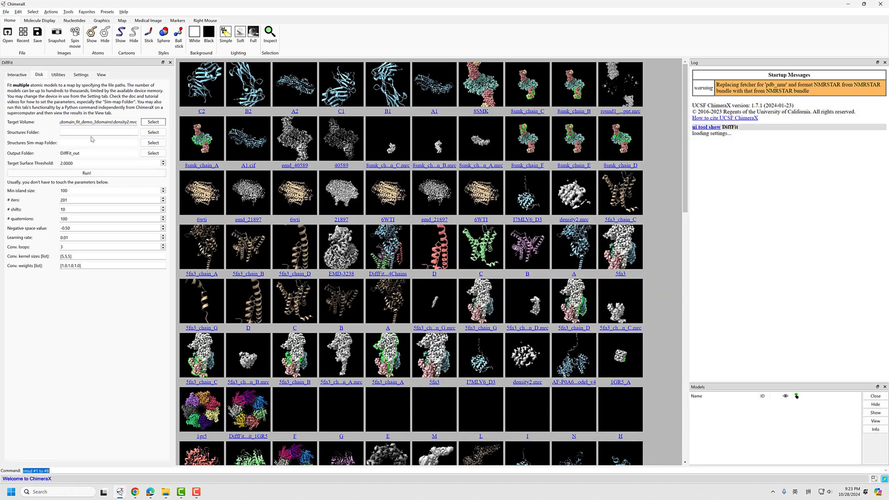
Start browsing for the Target Volume file and navigate from the C drive to the user's Downloads folder
click(153, 122)
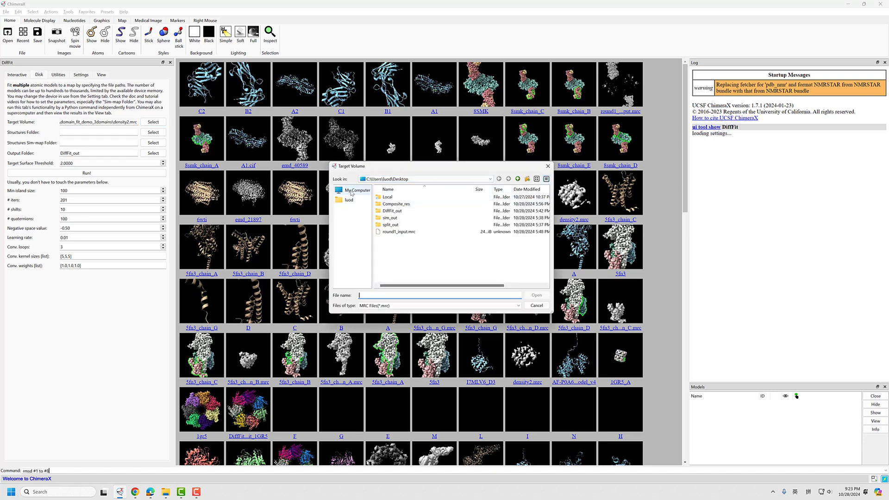
click(411, 179)
click(341, 198)
click(353, 190)
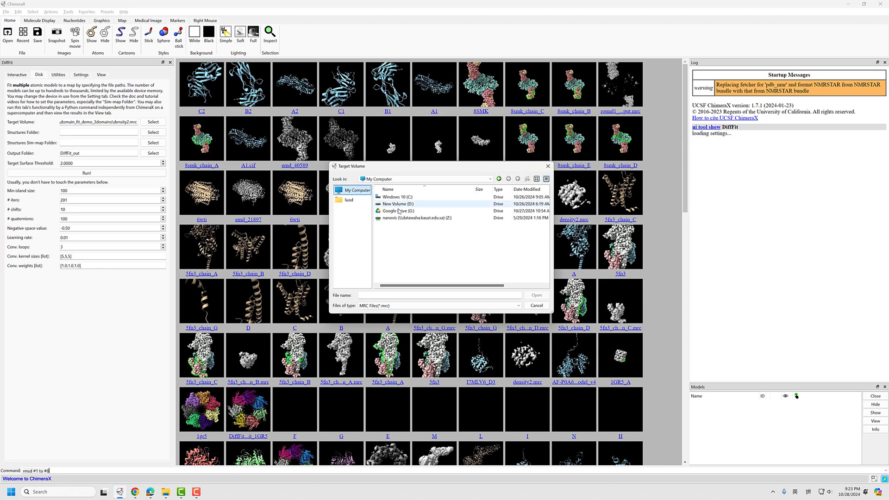
double_click(391, 197)
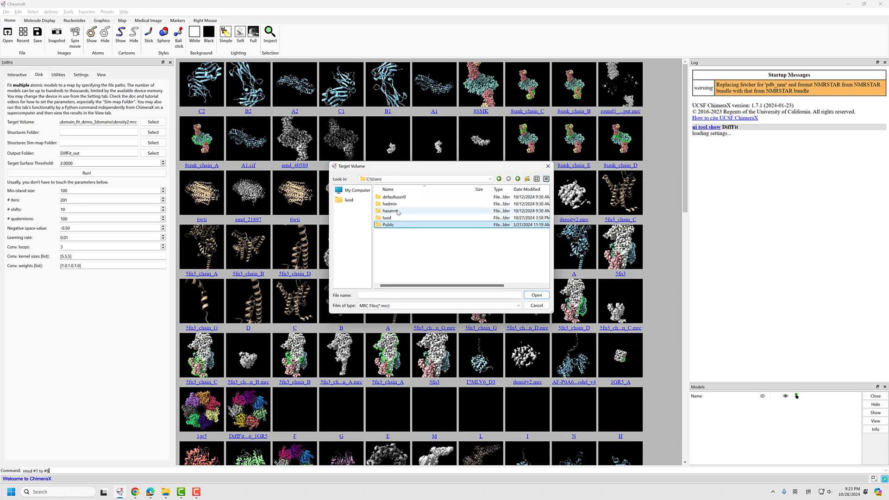
double_click(394, 218)
scroll(404, 218, down, 4)
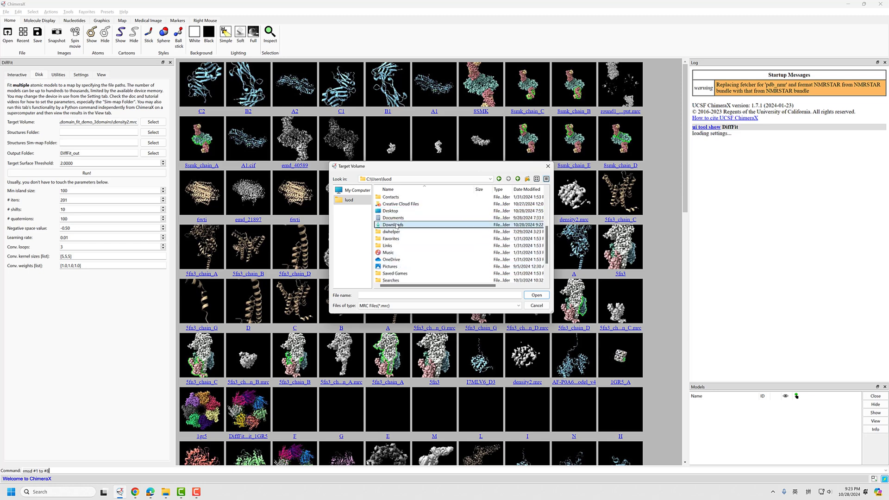
double_click(397, 225)
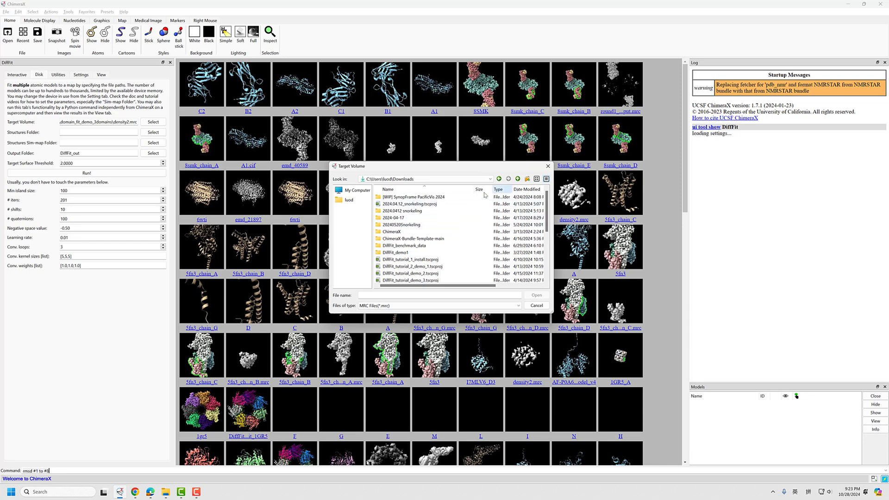
Sort Downloads with the newest items first and browse through DiffFit-main, dev_data and input into domain_fit_demo_3domains
click(529, 190)
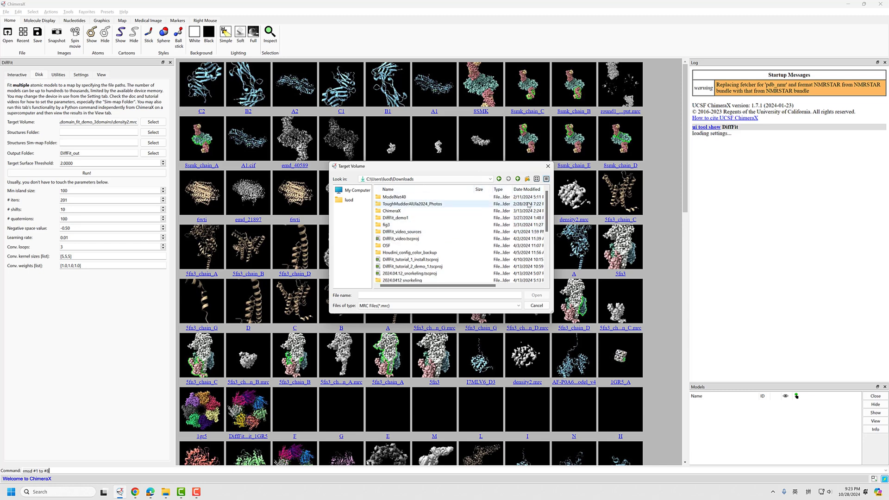
click(524, 189)
double_click(393, 196)
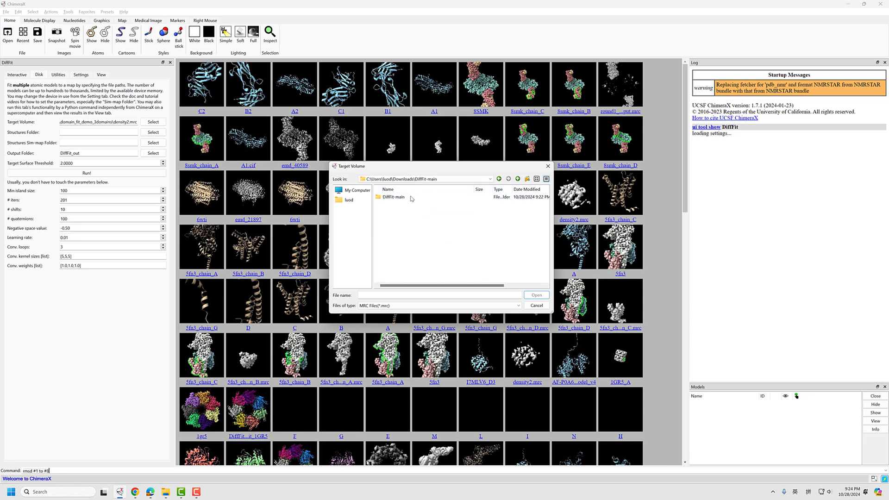
double_click(394, 197)
double_click(393, 211)
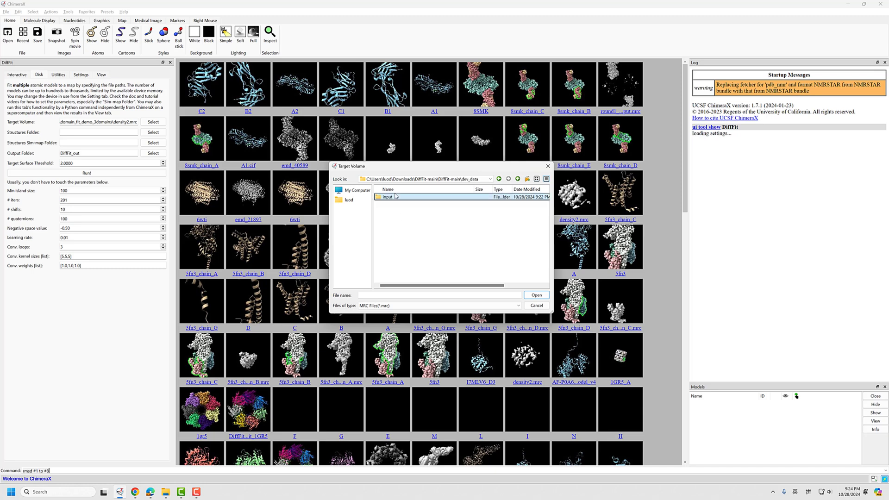
double_click(397, 198)
double_click(399, 198)
Choose density2.mrc as the Target Volume, keeping the MRC file type filter
click(394, 210)
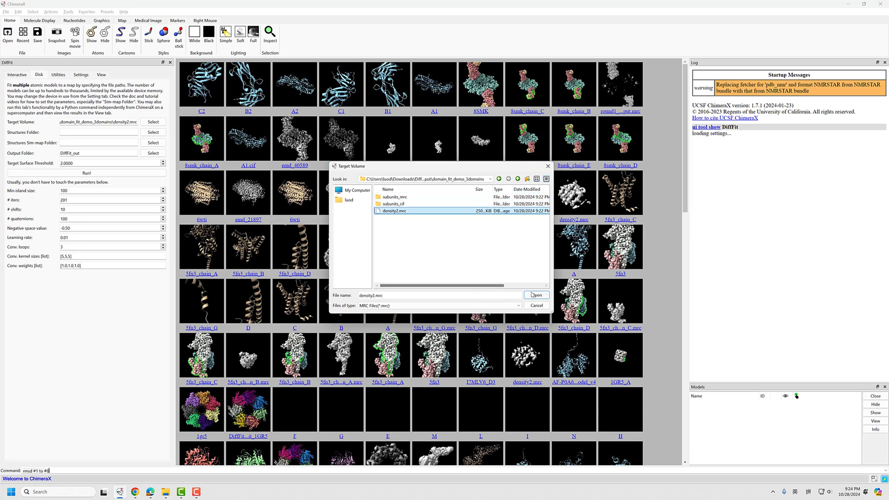
click(459, 307)
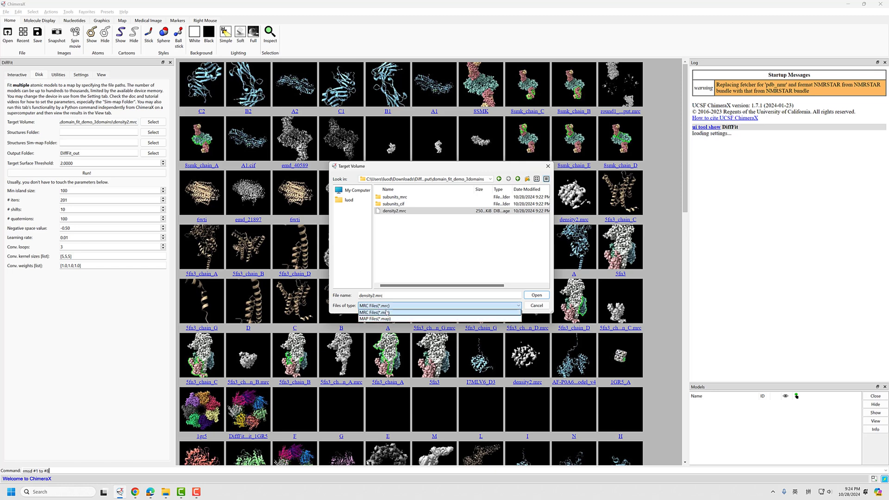
click(388, 295)
click(537, 295)
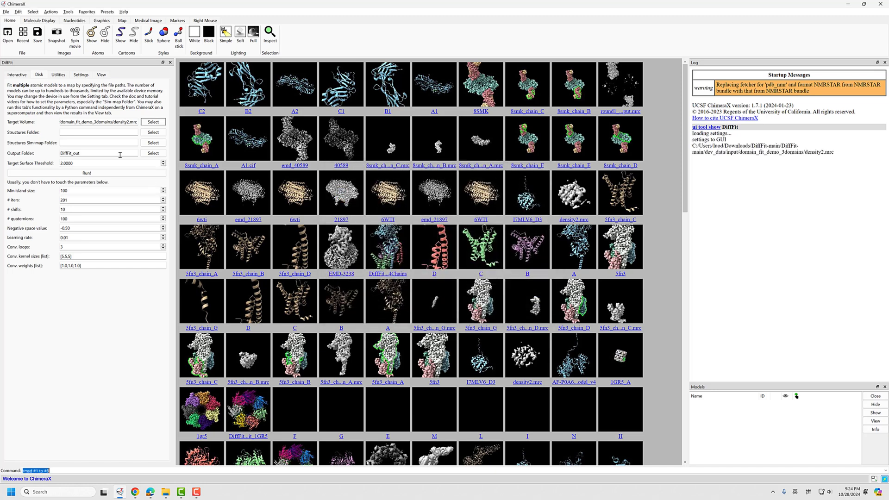
Check the full file path entered for the Target Volume from its beginning to its end
drag(98, 122, 62, 121)
click(109, 122)
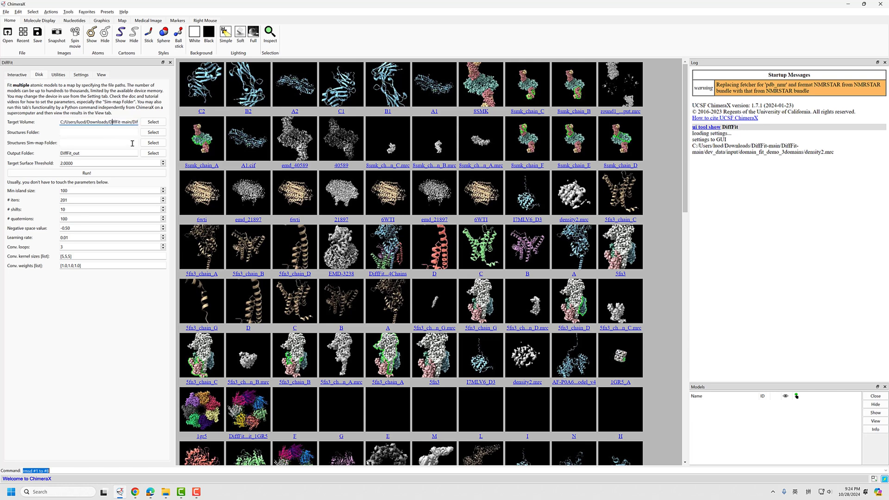
key(End)
key(shift+Home)
key(Tab)
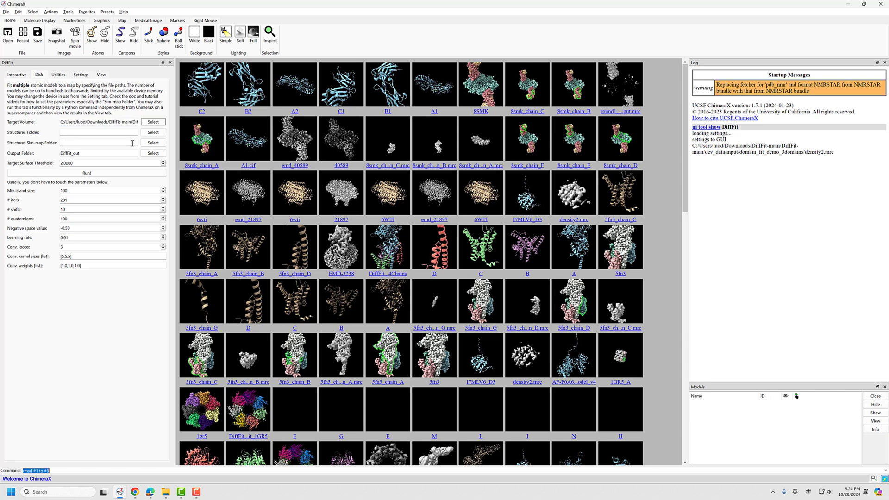
key(Tab)
Switch to File Explorer, look through the candidate structure files in subunits_cif, and return to domain_fit_demo_3domains
key(alt+Tab)
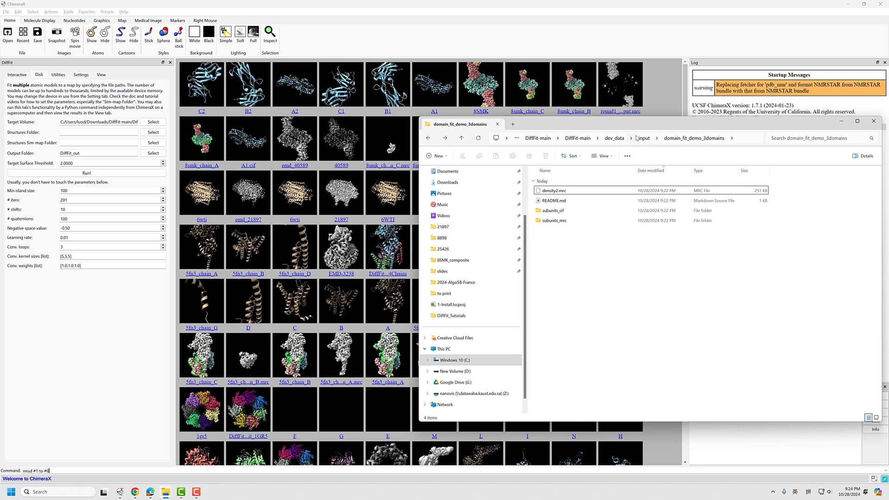
double_click(553, 211)
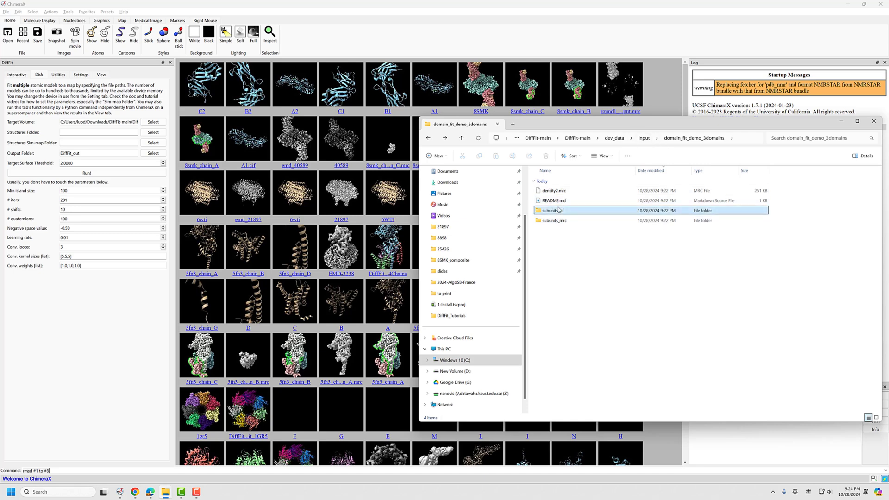
click(735, 138)
key(ctrl+c)
click(635, 289)
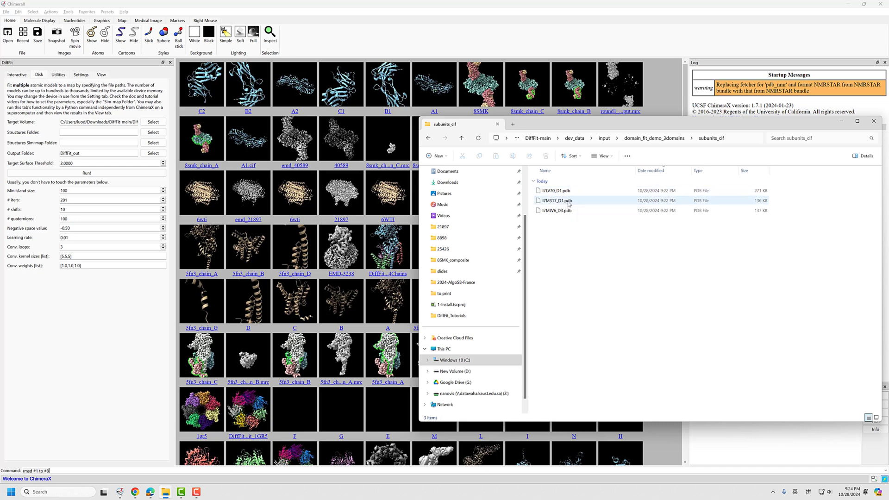
click(668, 141)
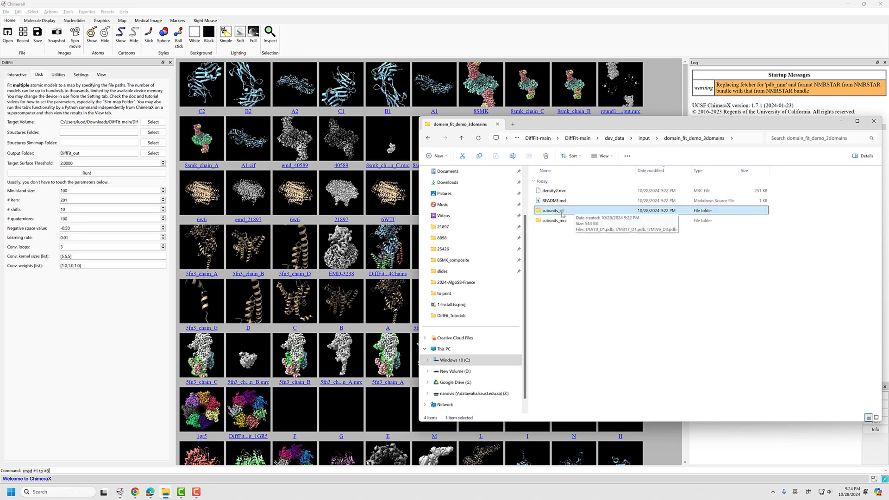
Copy the full path of the subunits_cif folder and enter it as the Structures Folder in ChimeraX's DiffFit panel
double_click(558, 211)
click(740, 139)
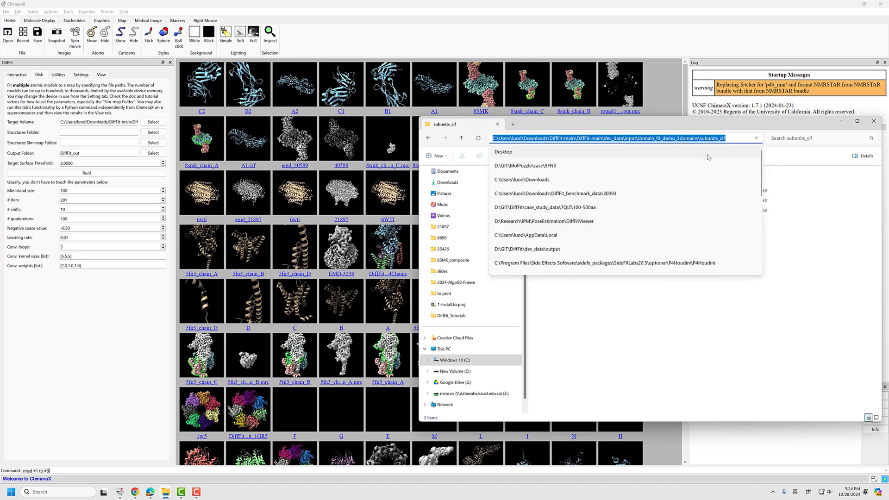
click(617, 329)
click(90, 134)
key(ctrl+v)
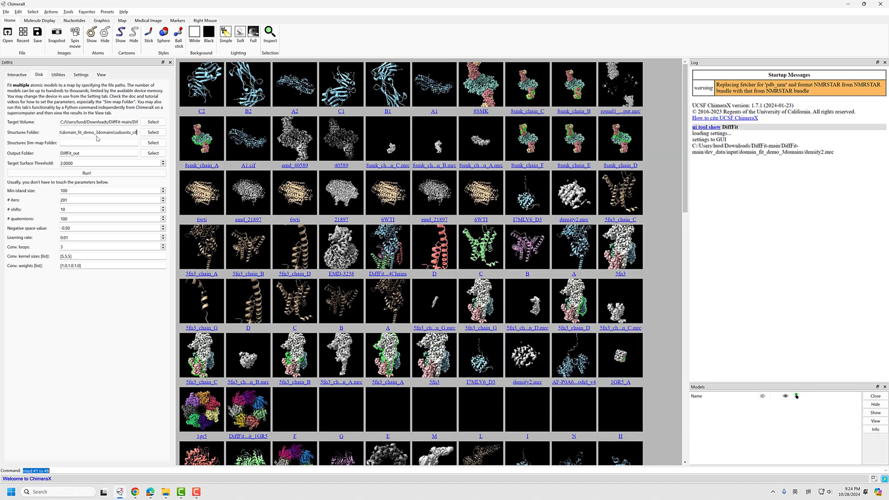
Enter the copied subunits_mrc folder path as the Structures Sim-map Folder and set the Output Folder to DiffFit_out/identify
key(Tab)
key(Tab)
key(alt+Tab)
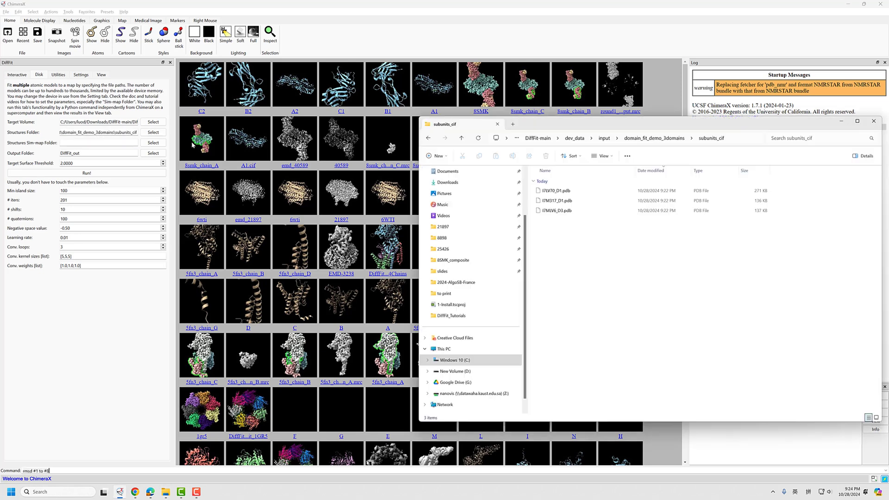
click(674, 138)
double_click(573, 222)
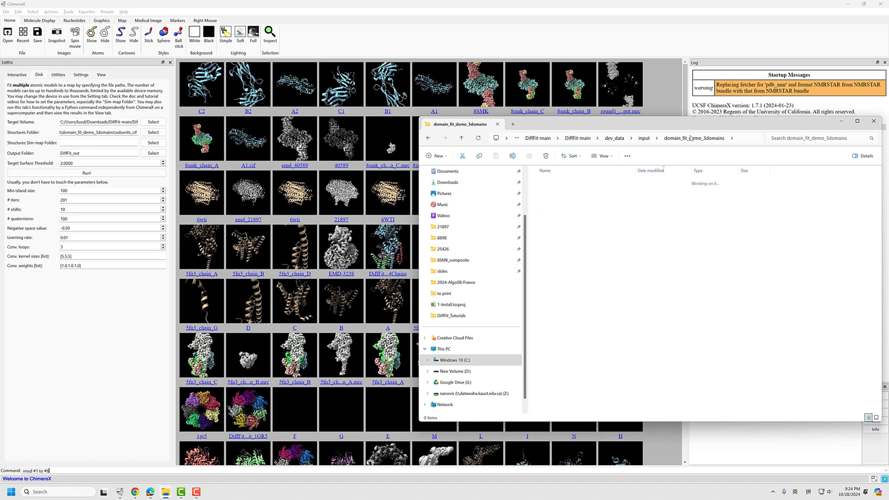
click(741, 138)
key(ctrl+c)
key(alt+Tab)
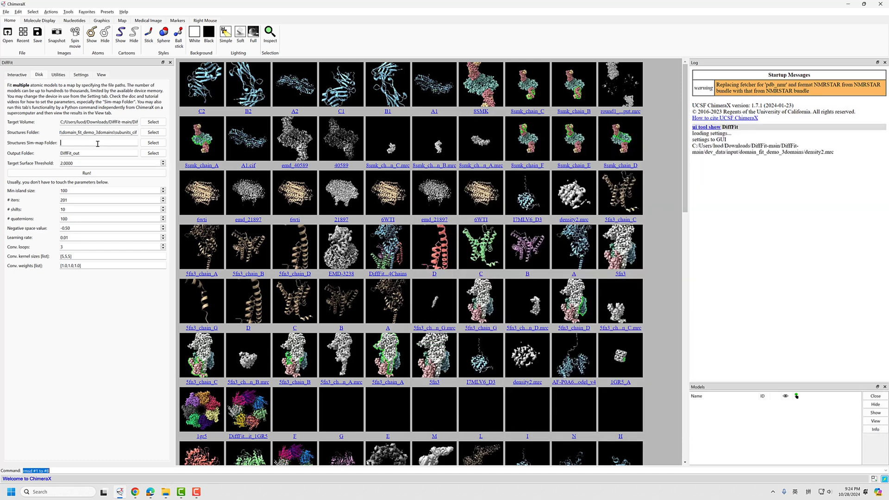
key(ctrl+v)
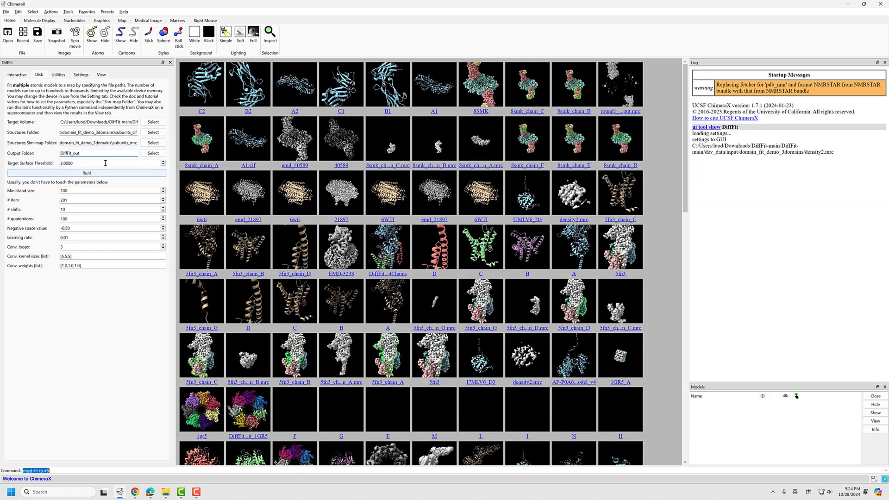
text(\identify)
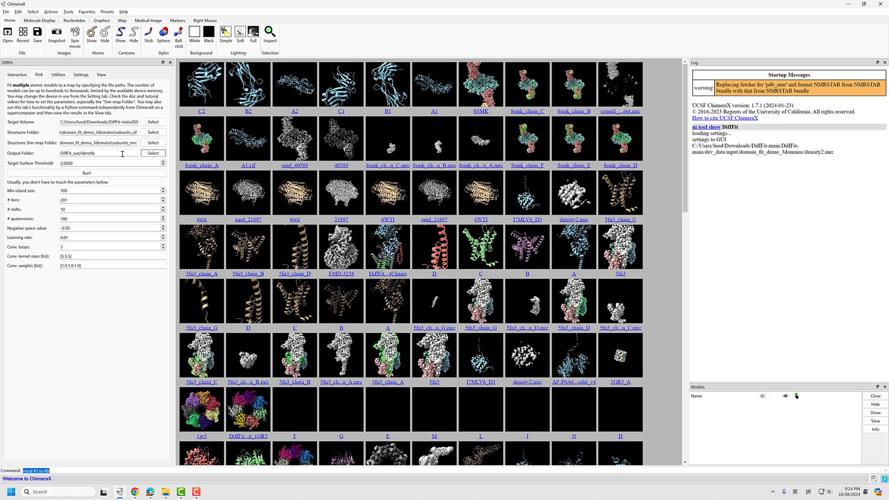
Open density2.mrc from domain_fit_demo_3domains in the ChimeraX viewer, minimize File Explorer and view the map from several angles
key(alt+Tab)
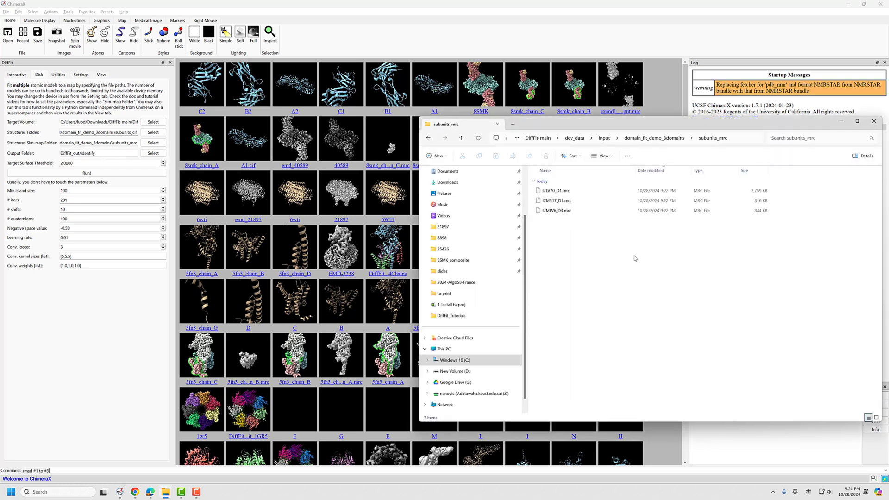
click(672, 138)
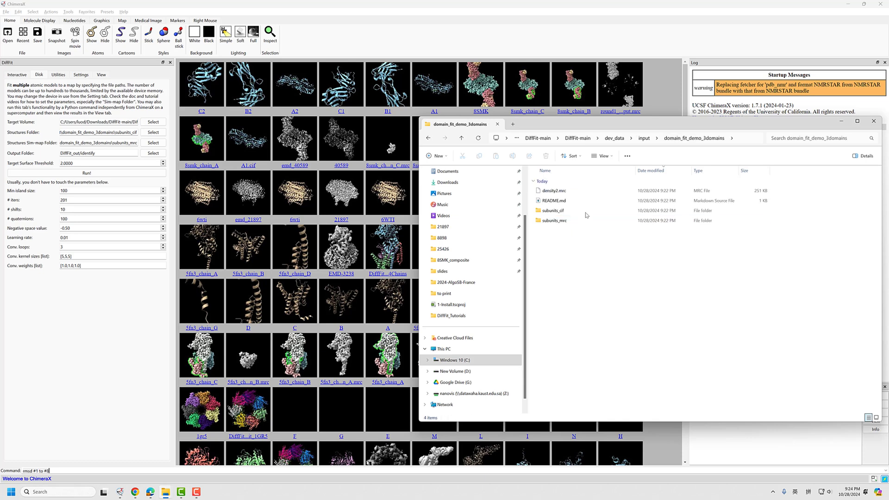
click(554, 190)
drag(582, 192, 334, 217)
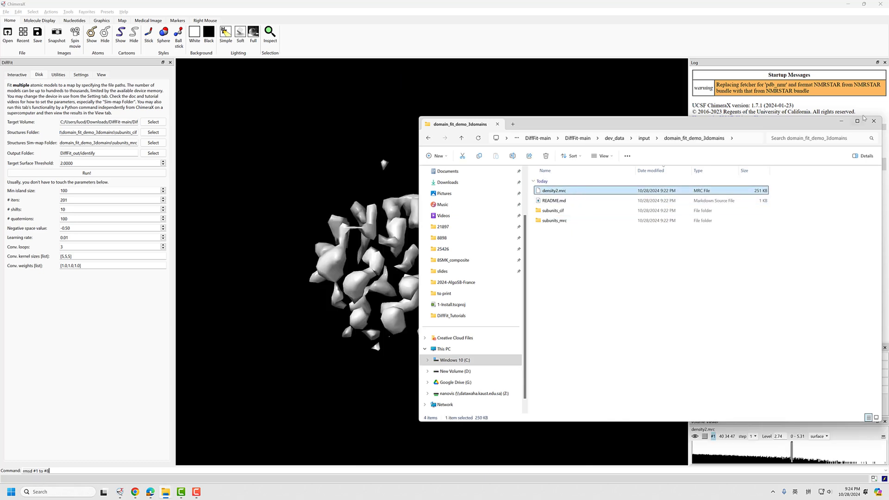
click(842, 120)
drag(437, 365, 525, 373)
drag(387, 318, 561, 363)
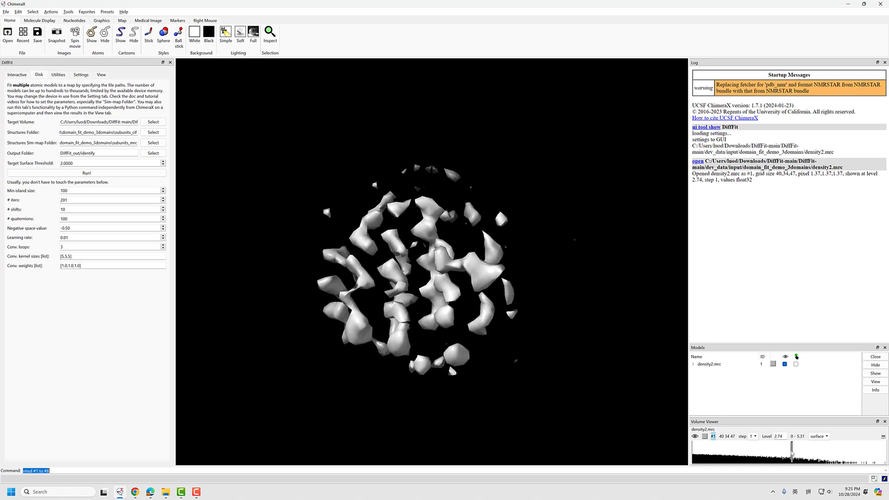
Try density2.mrc contour levels of about 0.74 and 2.13, and settle on a level of about 1.65
mouse_move(791, 456)
mouse_down()
mouse_move(711, 449)
mouse_move(719, 450)
mouse_up()
drag(402, 266, 421, 287)
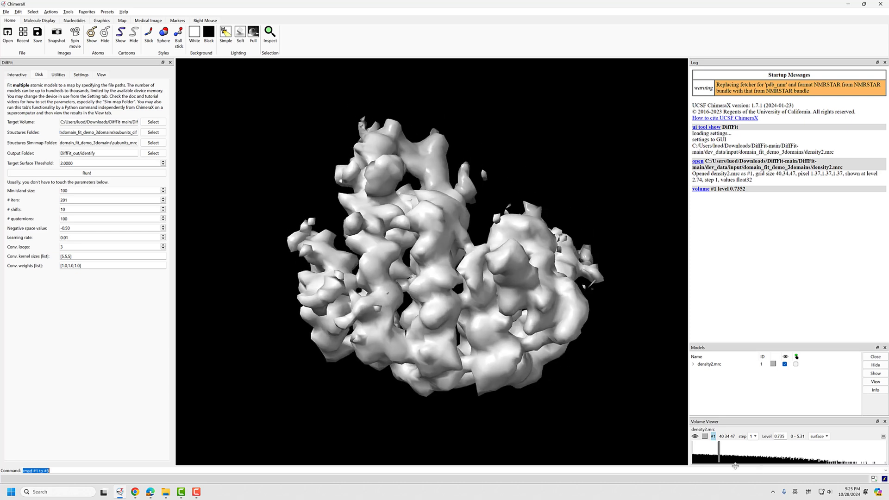
mouse_move(719, 447)
mouse_down()
mouse_move(766, 449)
mouse_move(753, 457)
mouse_up()
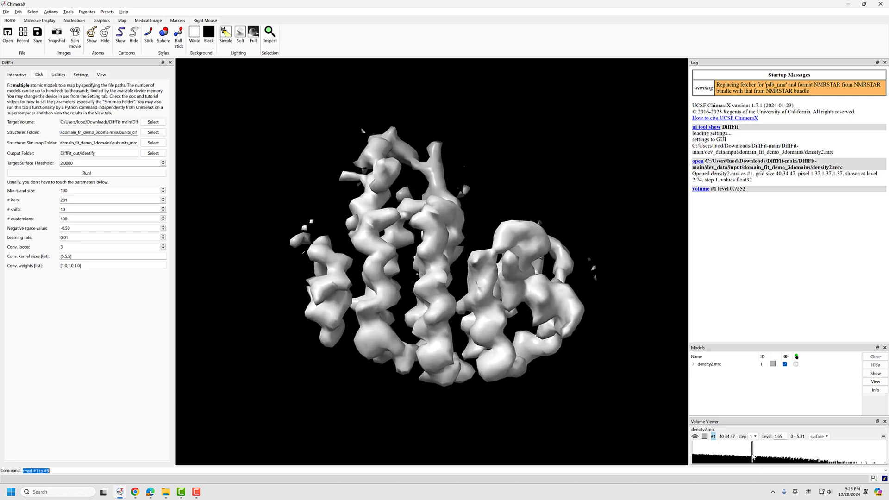
mouse_move(442, 306)
mouse_down()
mouse_move(382, 330)
mouse_move(411, 322)
mouse_up()
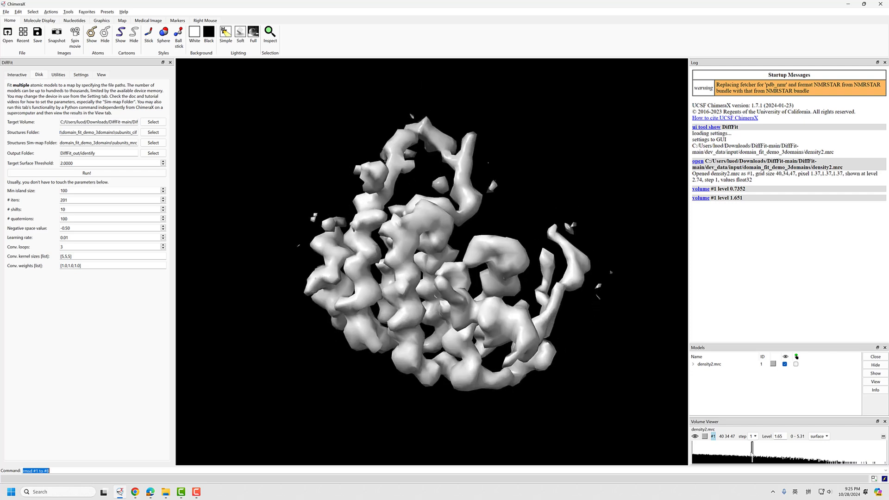
mouse_move(756, 452)
mouse_down()
mouse_move(776, 453)
mouse_move(770, 459)
mouse_up()
mouse_move(410, 331)
mouse_down()
mouse_move(411, 313)
mouse_move(419, 340)
mouse_move(420, 313)
mouse_up()
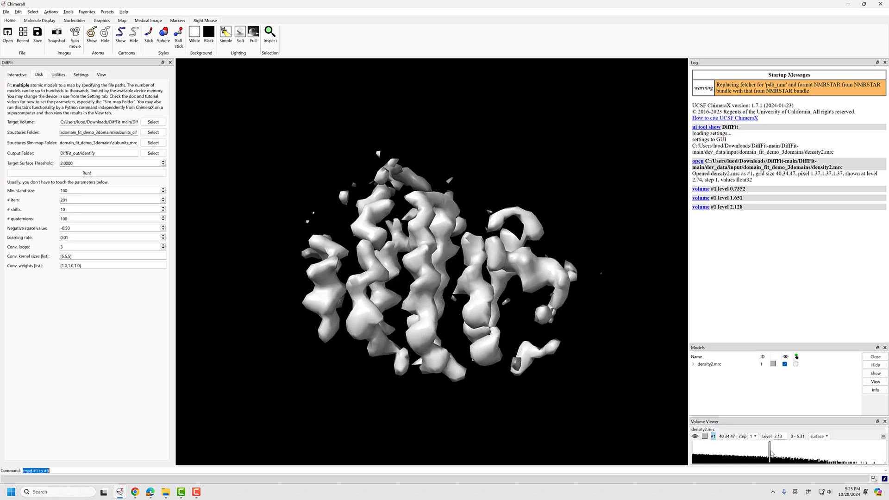
drag(771, 453, 754, 453)
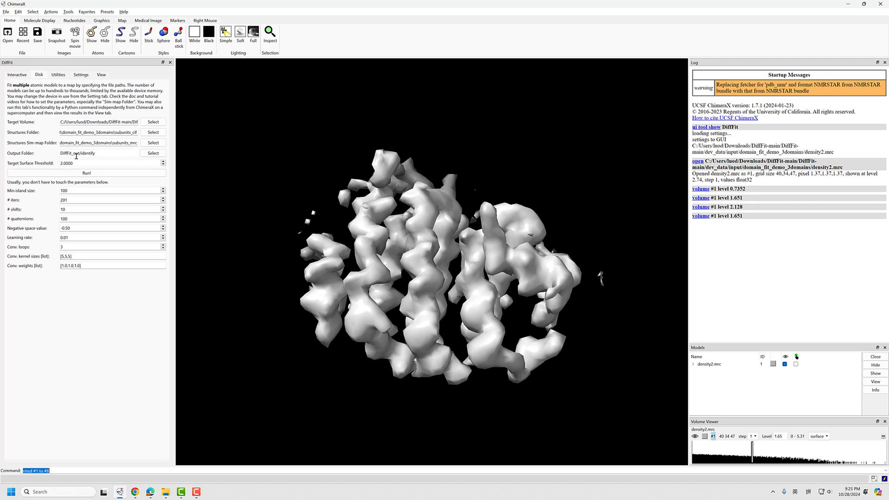
Set the Target Surface Threshold to 1.6 and run the DiffFit fitting
drag(83, 163, 10, 167)
text(1.6)
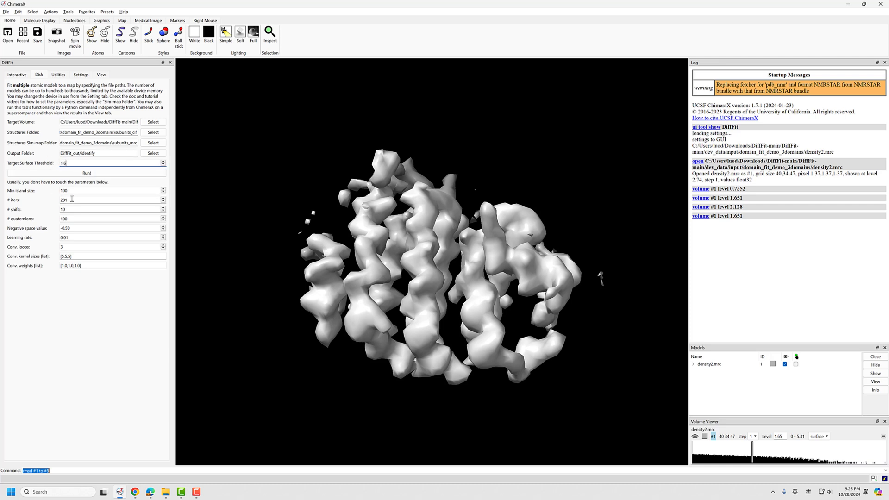
click(24, 170)
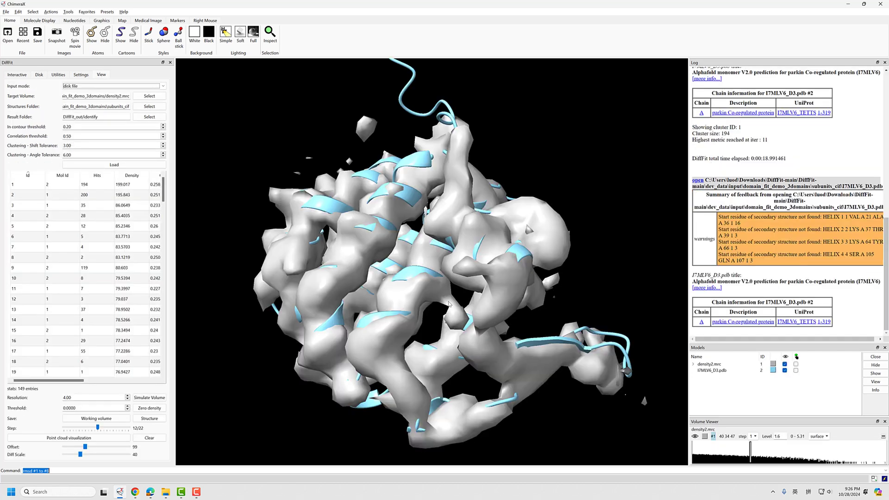
Examine the fitted structure in the density from several angles and recheck the Disk fitting settings before returning to the results
scroll(390, 293, up, 5)
scroll(391, 293, down, 10)
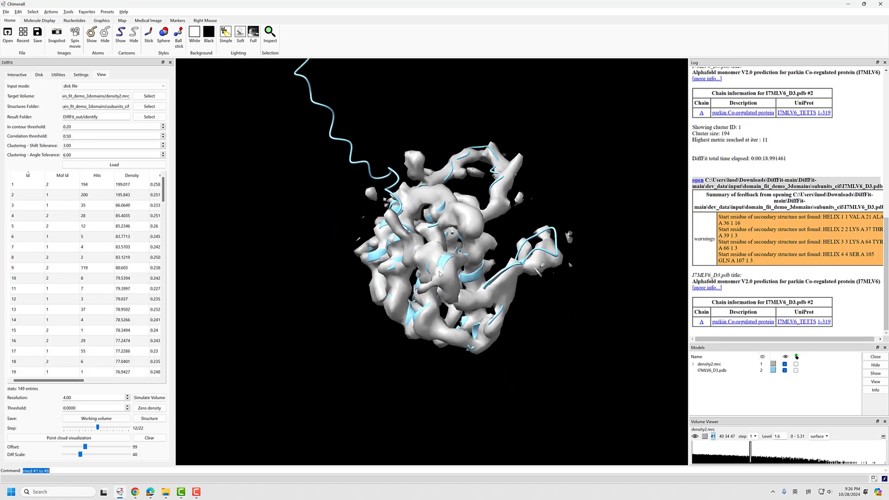
drag(422, 293, 456, 306)
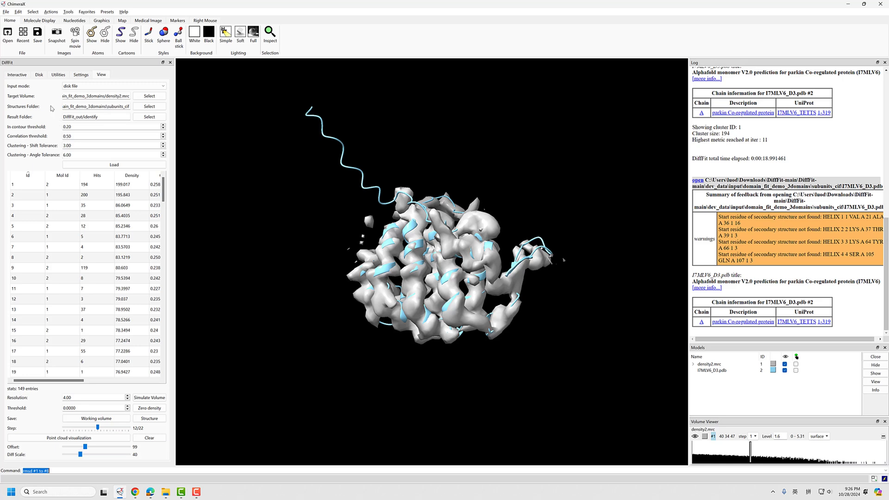
click(39, 75)
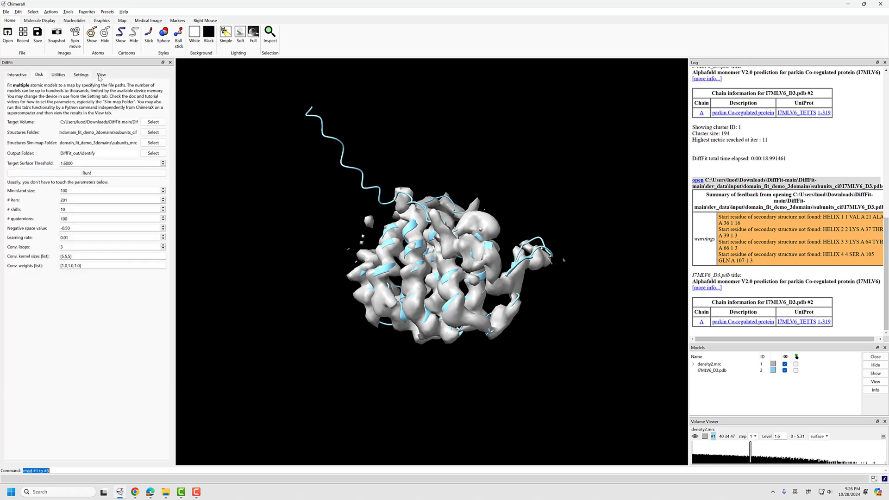
click(101, 75)
Try a contour level of about 1.32 for density2.mrc, restore it to 1.6 and view the fit again
drag(751, 452, 740, 451)
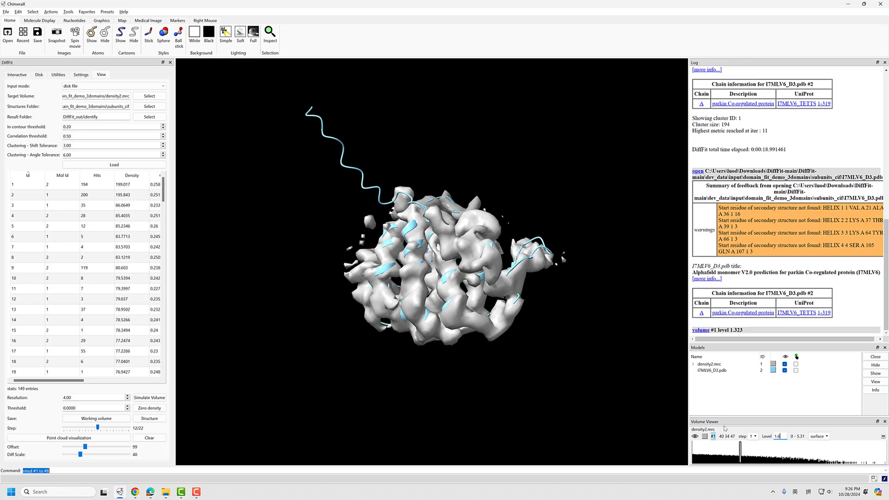
key(Return)
drag(441, 250, 438, 276)
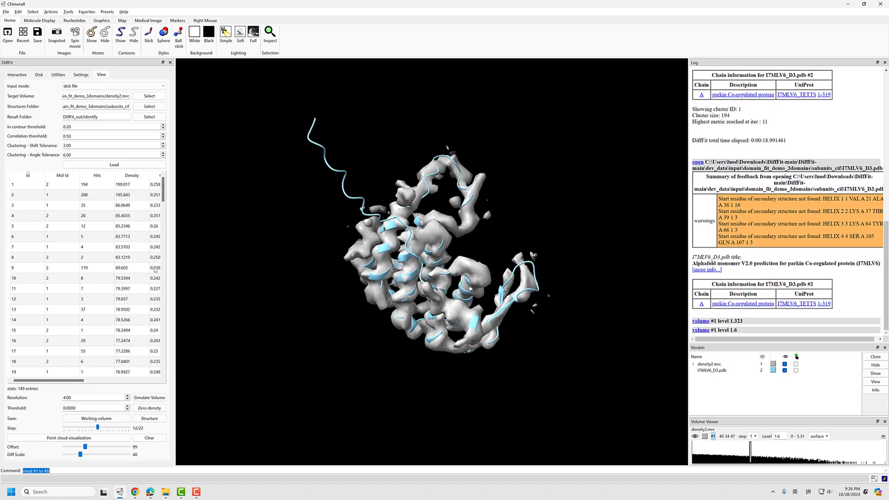
Show fit clusters 1 and 2 from the results table and inspect how each structure sits in the density
click(48, 186)
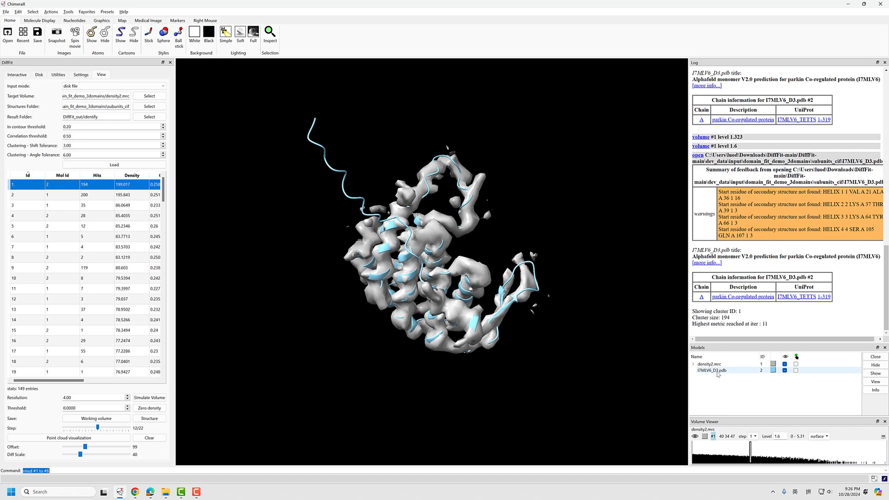
drag(491, 296, 419, 271)
scroll(435, 273, up, 5)
click(56, 195)
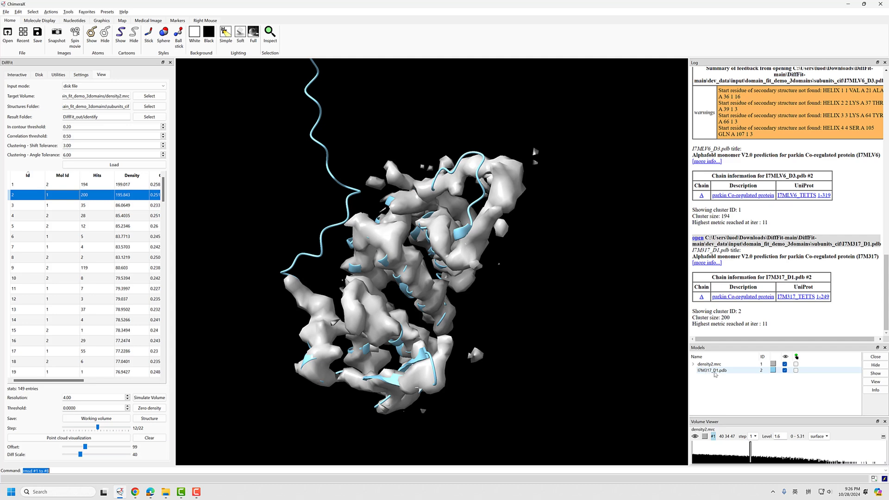
drag(546, 331, 494, 267)
Show fit cluster 3 and examine from several angles how well its structure matches the density
click(42, 207)
drag(384, 264, 449, 217)
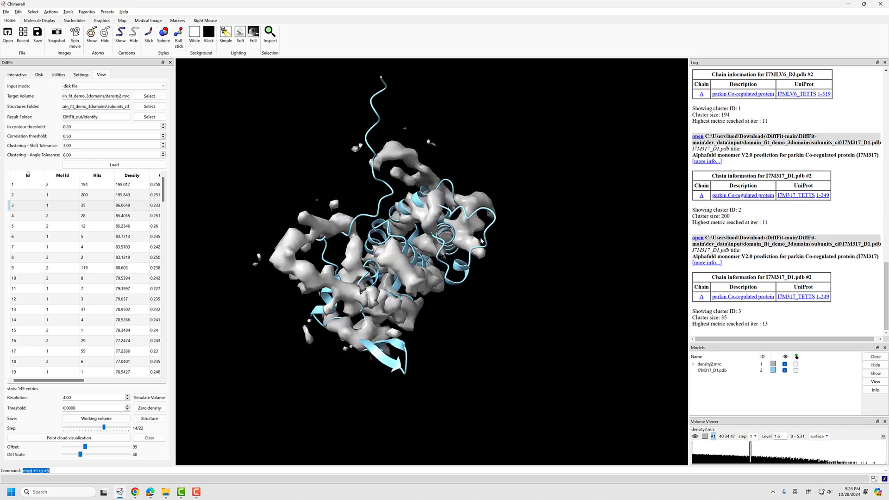
drag(424, 275, 332, 244)
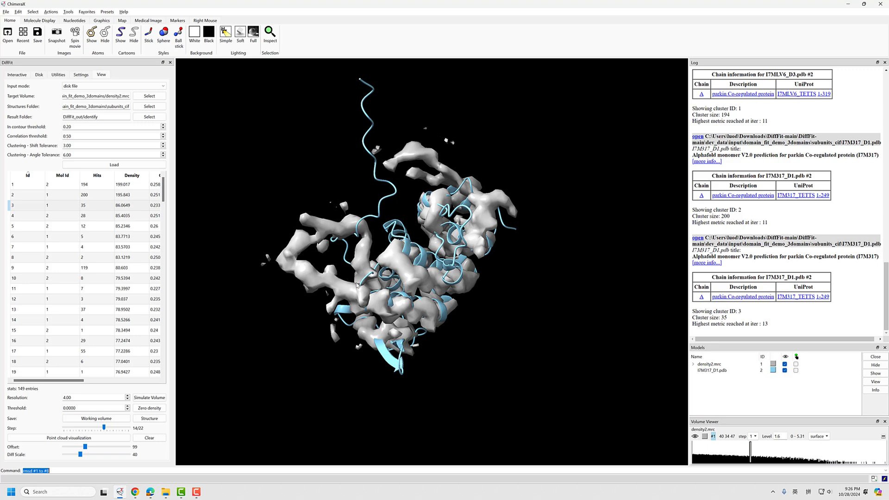
drag(357, 284, 391, 254)
drag(401, 329, 235, 236)
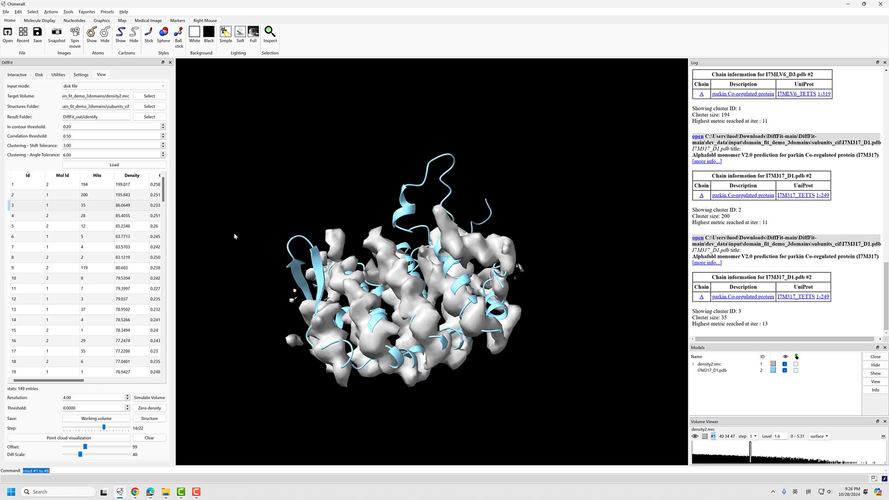
Show fit cluster 4 and look through the lower-ranked entries of the results table
click(49, 218)
scroll(70, 217, down, 6)
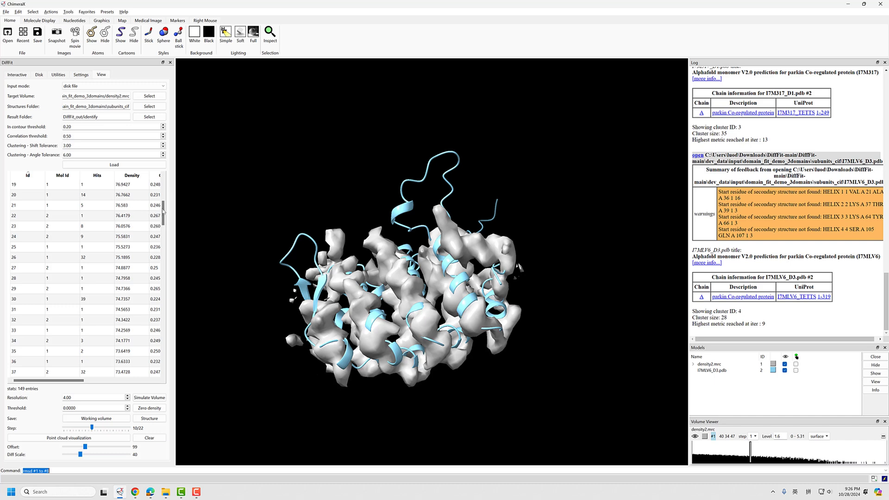
drag(163, 211, 169, 180)
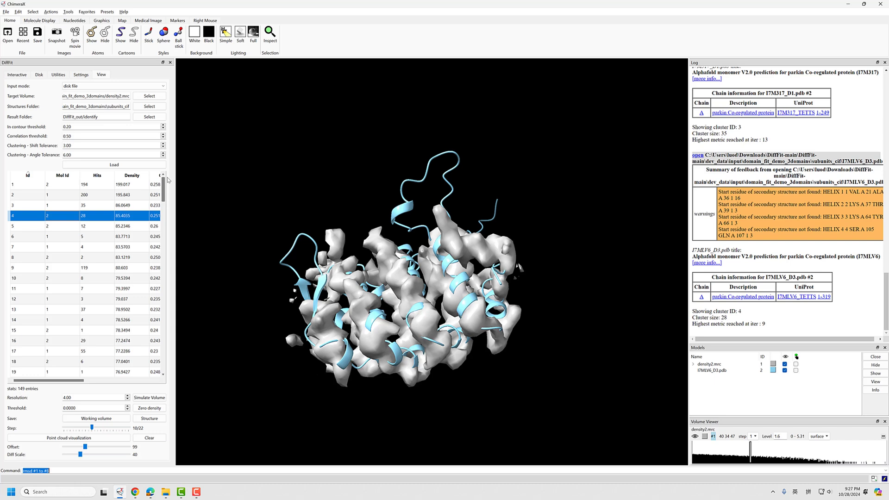
click(73, 128)
key(Tab)
drag(74, 128, 57, 128)
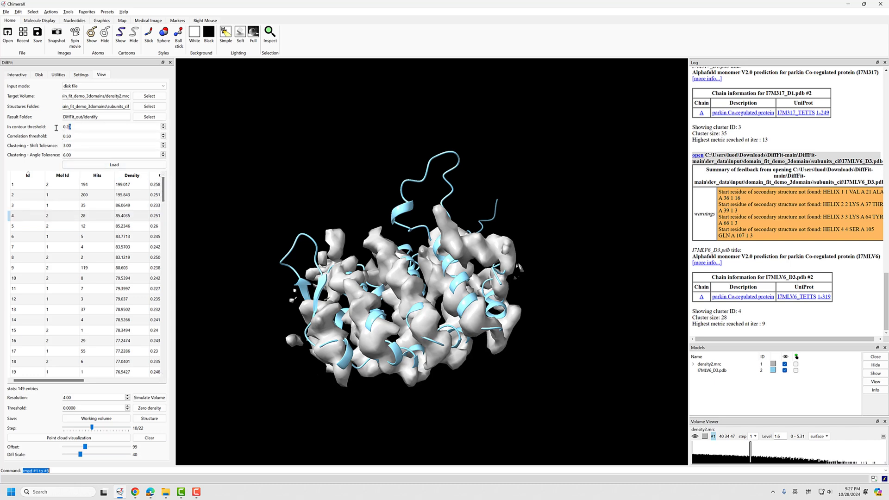
scroll(164, 217, up, 4)
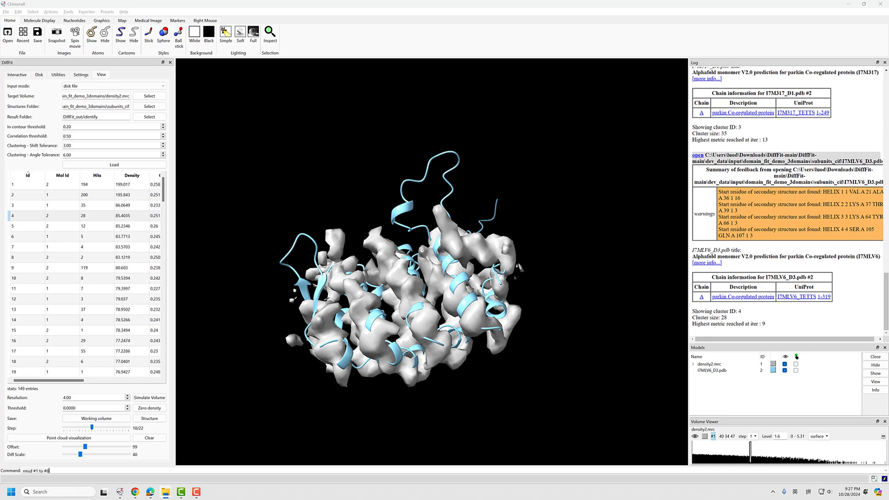
Open I7MLV6_D3.pdb from the subunits_cif folder, view its original position relative to the density, and close this extra copy
drag(888, 170, 472, 365)
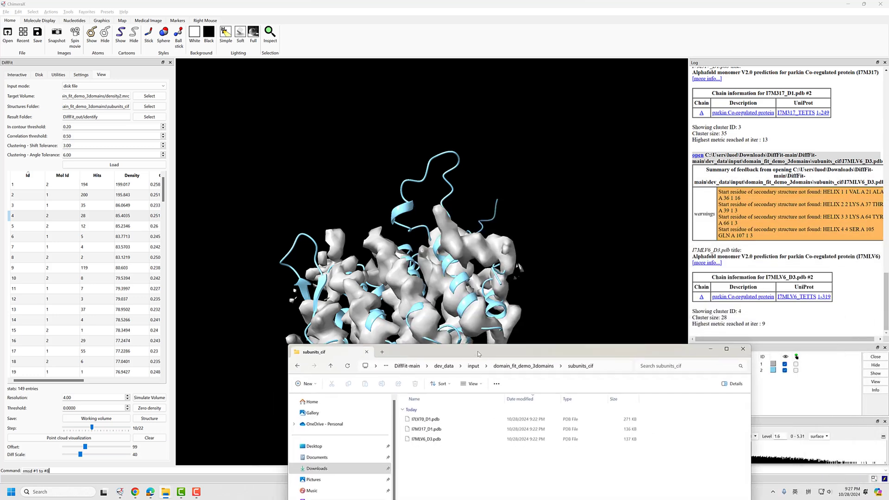
click(436, 439)
drag(440, 443, 462, 445)
click(458, 467)
click(440, 440)
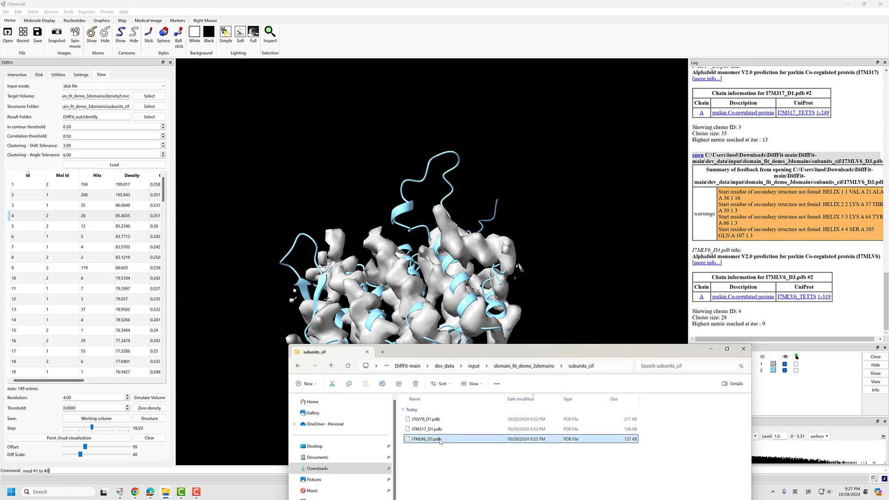
drag(460, 258, 462, 261)
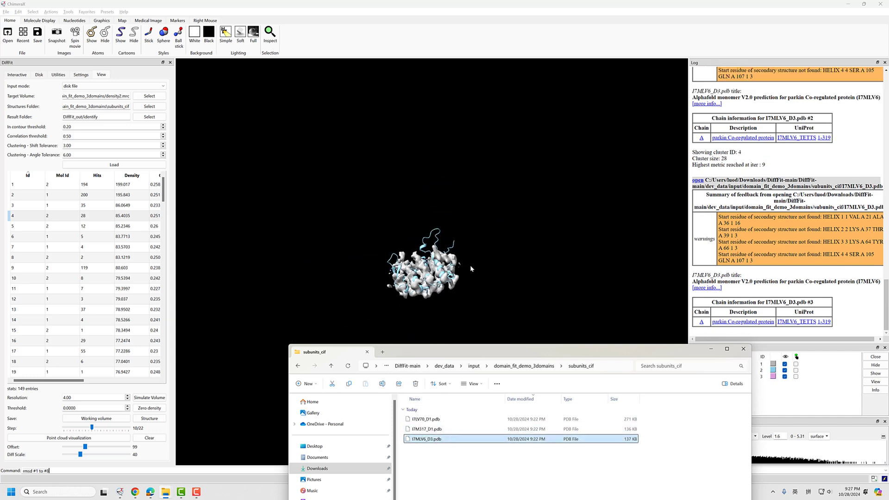
drag(536, 350, 888, 265)
scroll(464, 247, down, 10)
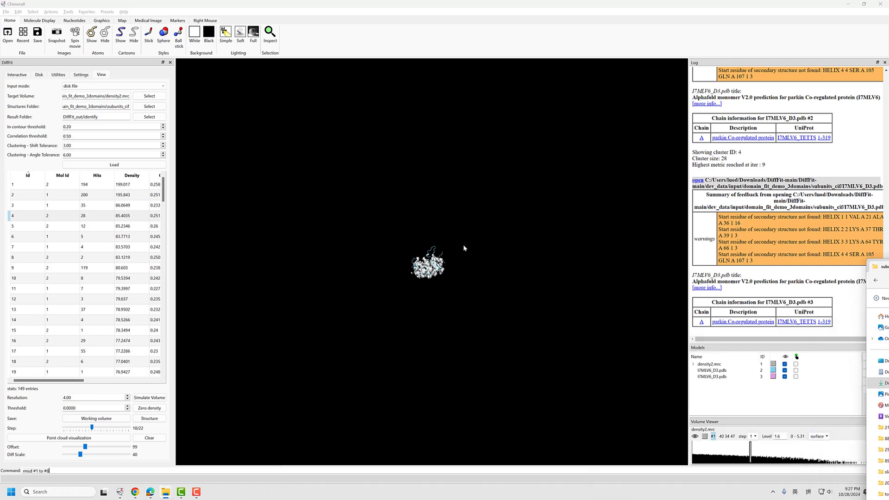
drag(363, 426, 469, 336)
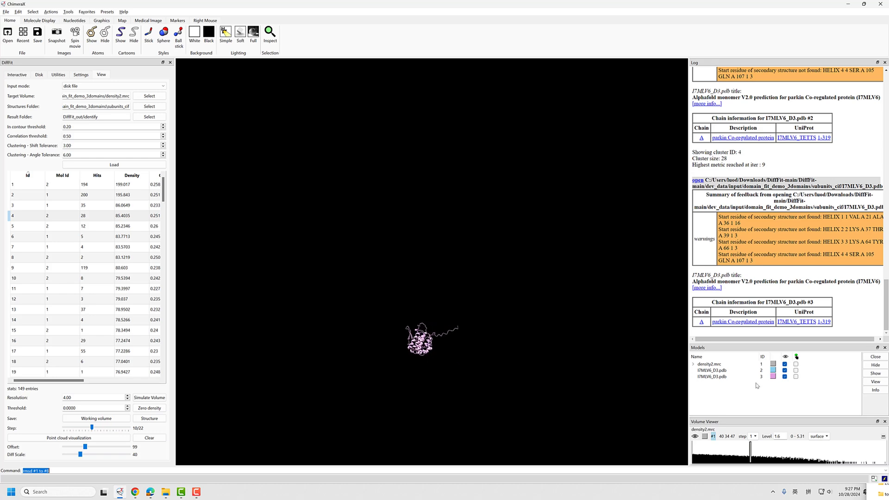
click(729, 377)
click(875, 357)
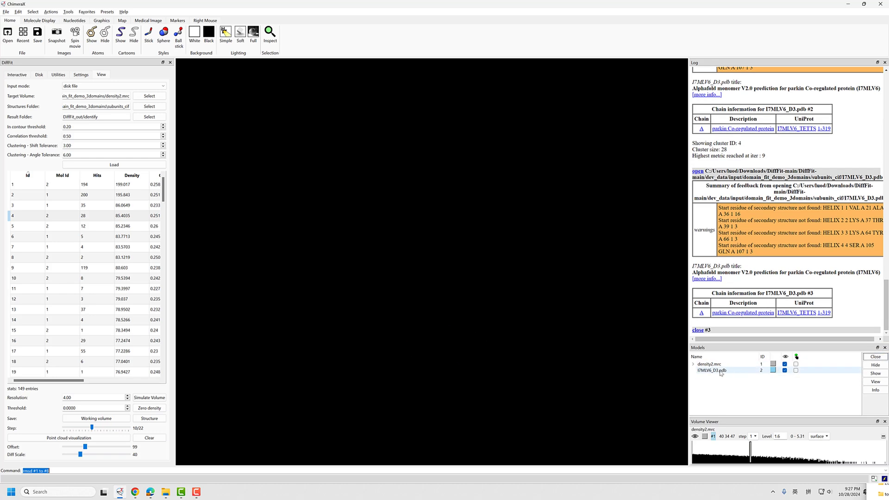
Open I7LV70_D1.pdb from the subunits_cif folder and bring the whole structure and the density into view
key(alt+Tab)
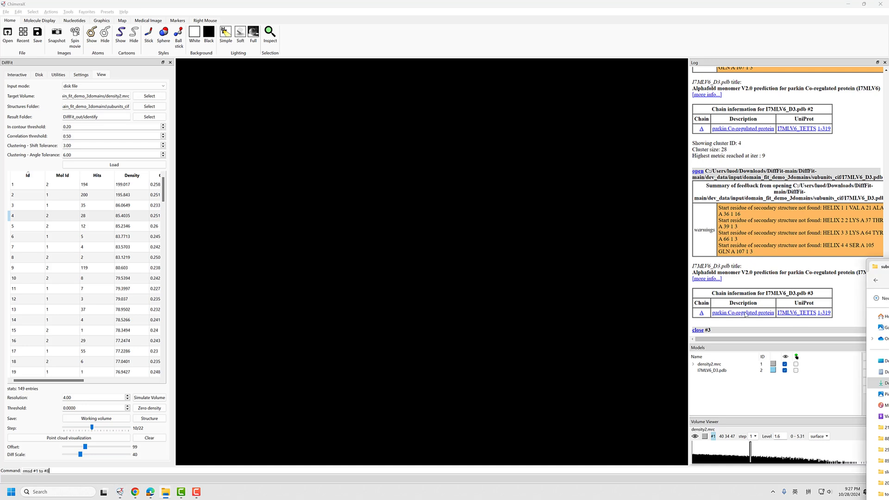
drag(746, 313, 551, 296)
scroll(460, 342, down, 8)
drag(460, 342, 463, 182)
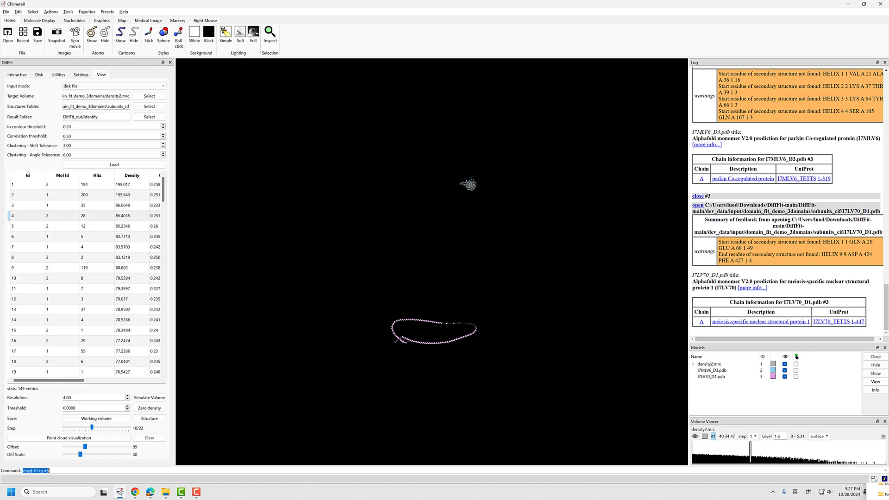
Check the remaining candidate files in subunits_cif and examine the fitted I7MLV6_D3 structure in the density up close
key(alt+Tab)
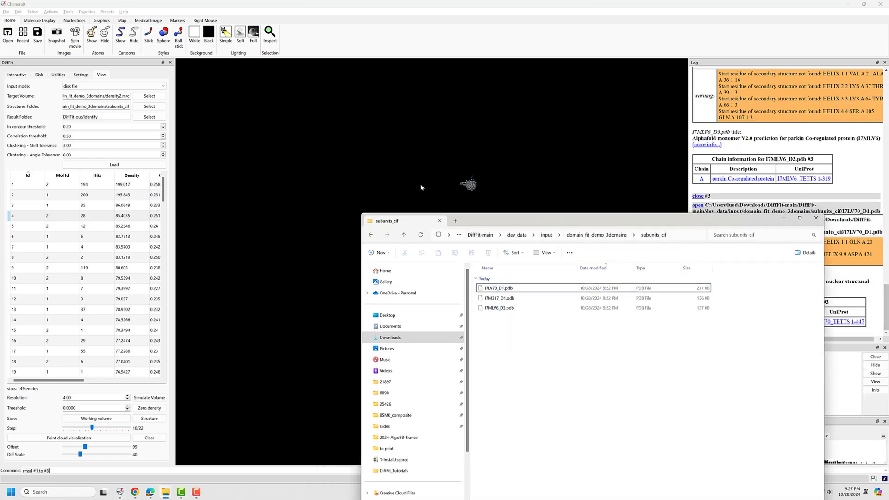
click(507, 298)
shift+click(513, 308)
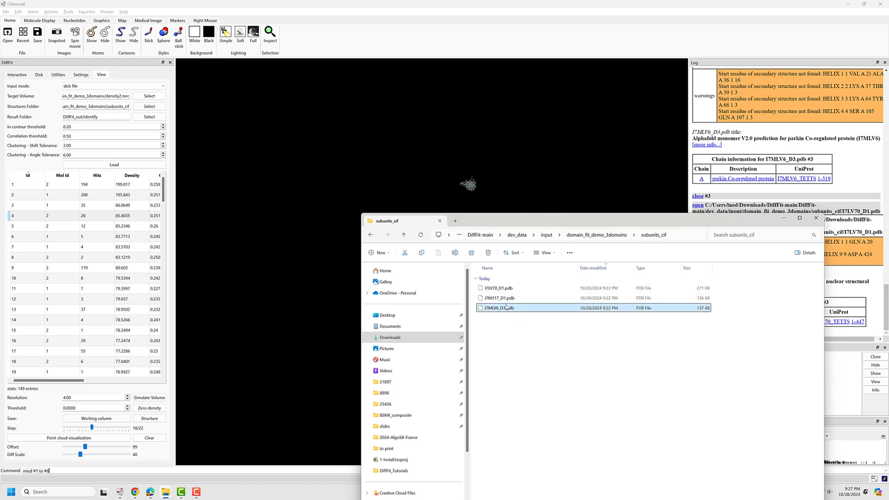
click(482, 173)
scroll(477, 199, up, 3)
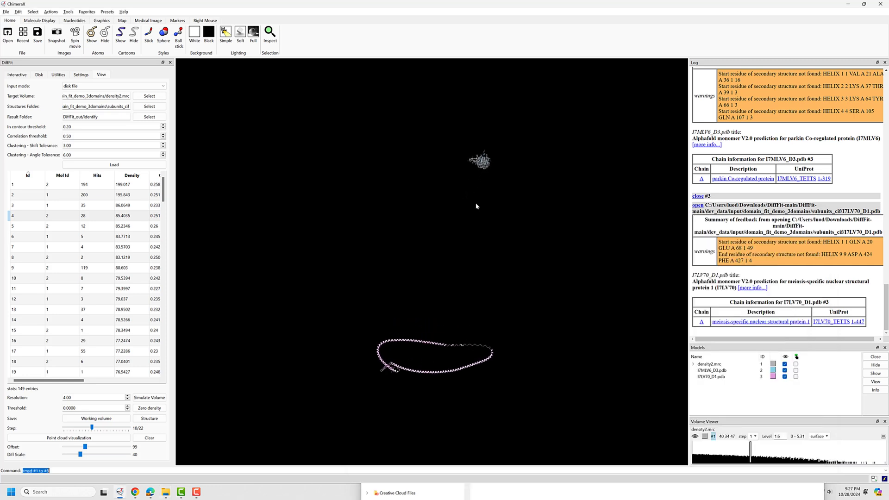
right_drag(476, 204, 483, 274)
scroll(429, 346, up, 5)
scroll(429, 346, up, 3)
scroll(463, 315, up, 8)
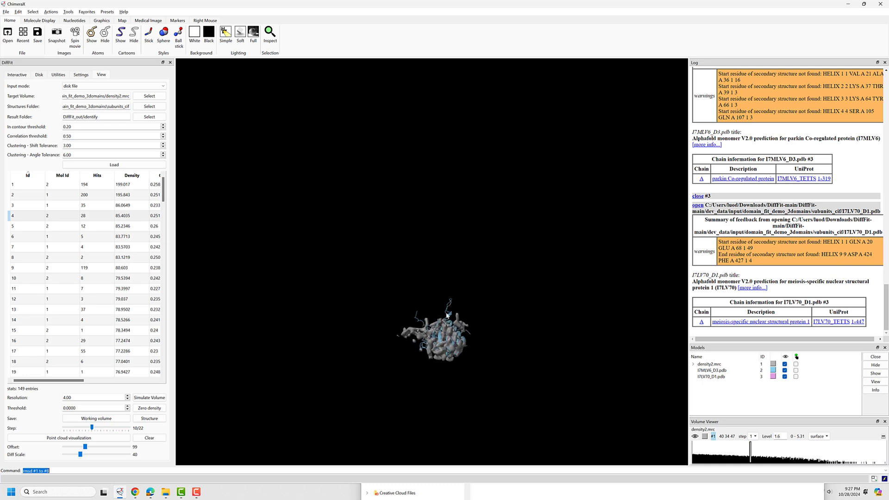
right_drag(453, 358, 444, 302)
scroll(451, 344, up, 3)
right_drag(435, 350, 551, 292)
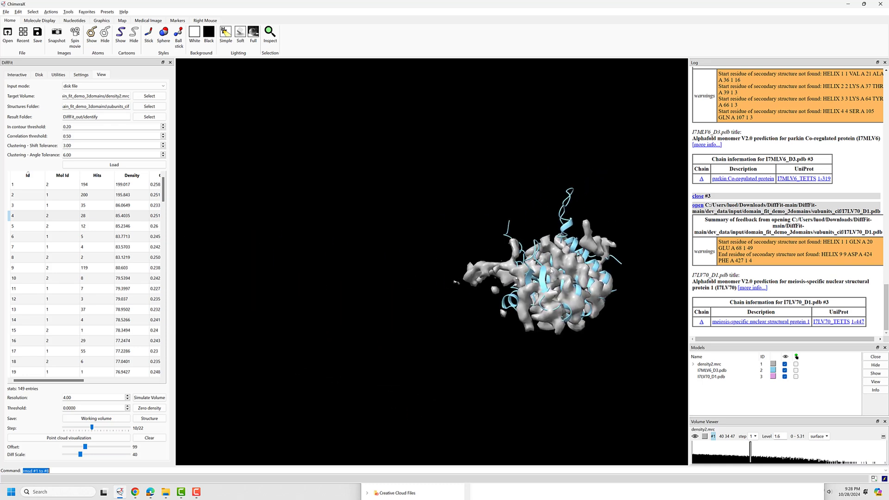
Switch to the DiffFit GitHub page in Chrome and read Doc.md's section on searching the whole demo library
key(alt+Tab)
click(525, 330)
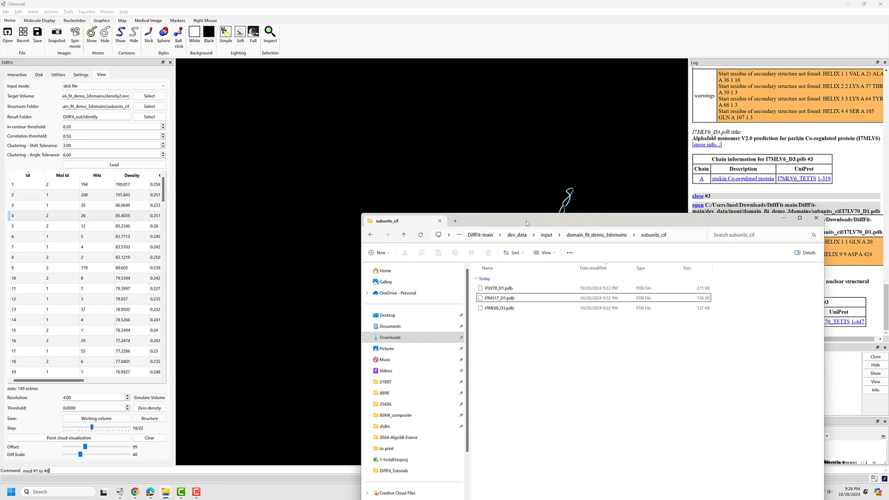
drag(526, 224, 512, 156)
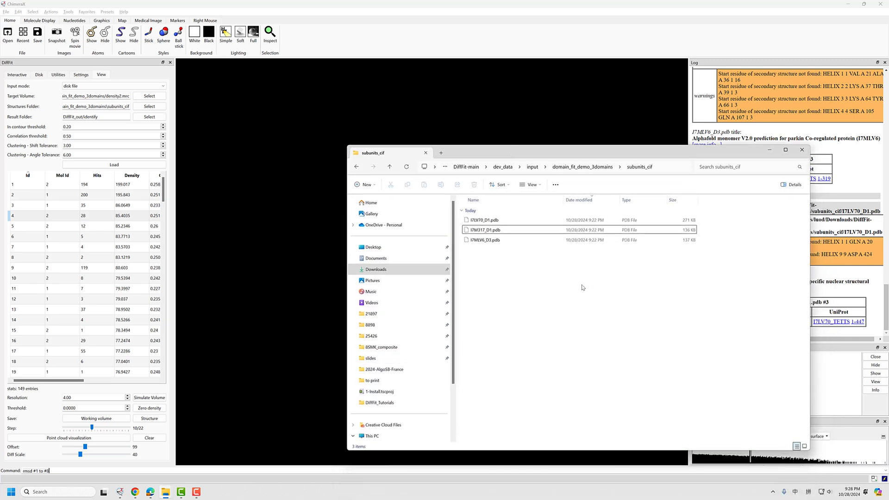
mouse_move(135, 494)
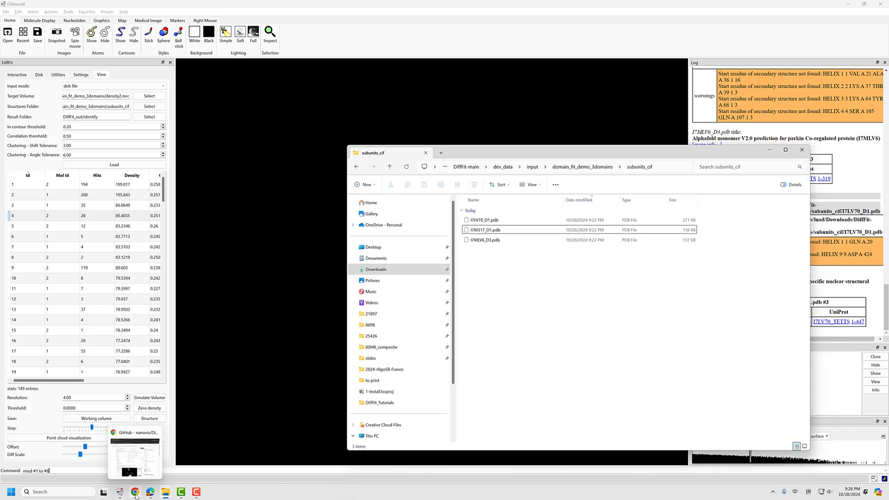
click(132, 457)
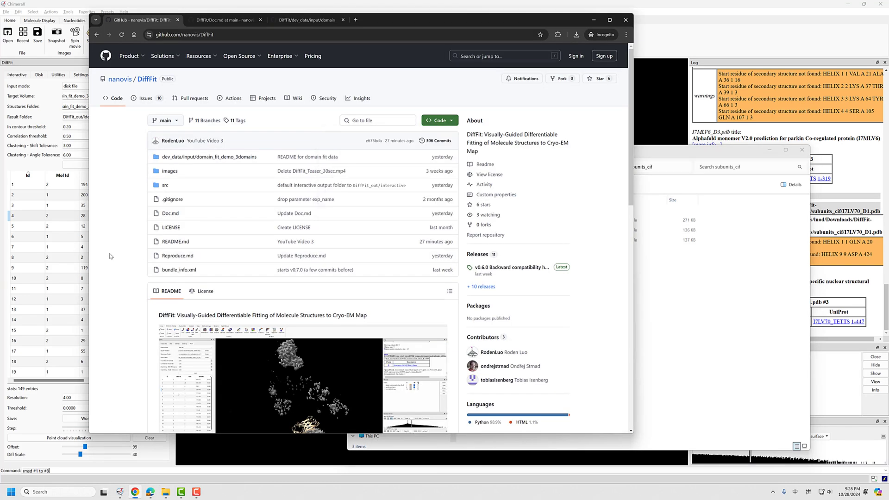
scroll(100, 235, down, 5)
scroll(99, 236, down, 7)
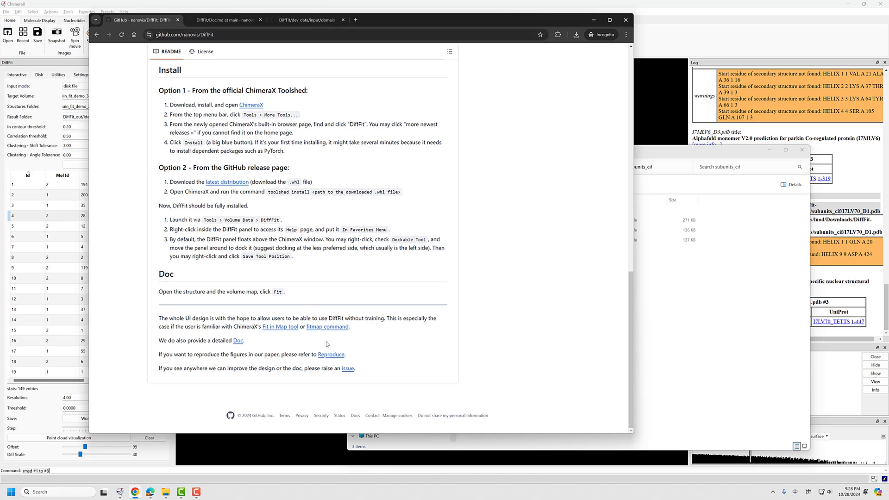
click(224, 22)
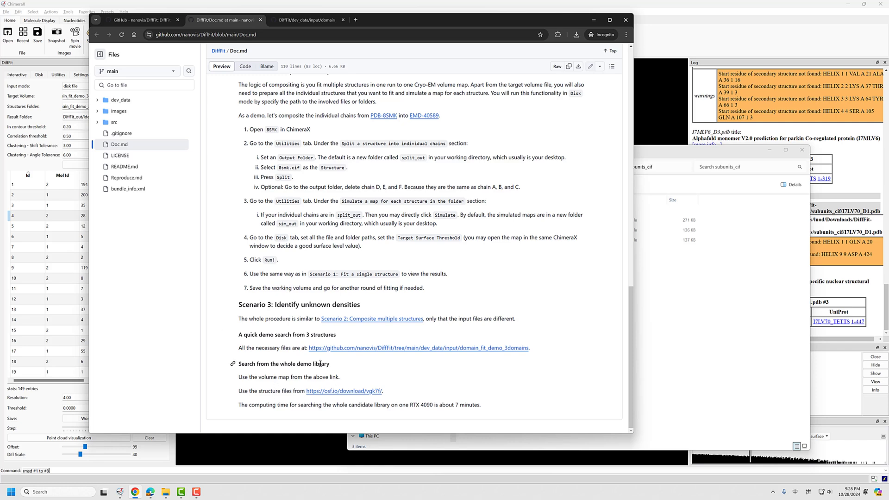
drag(264, 389, 285, 383)
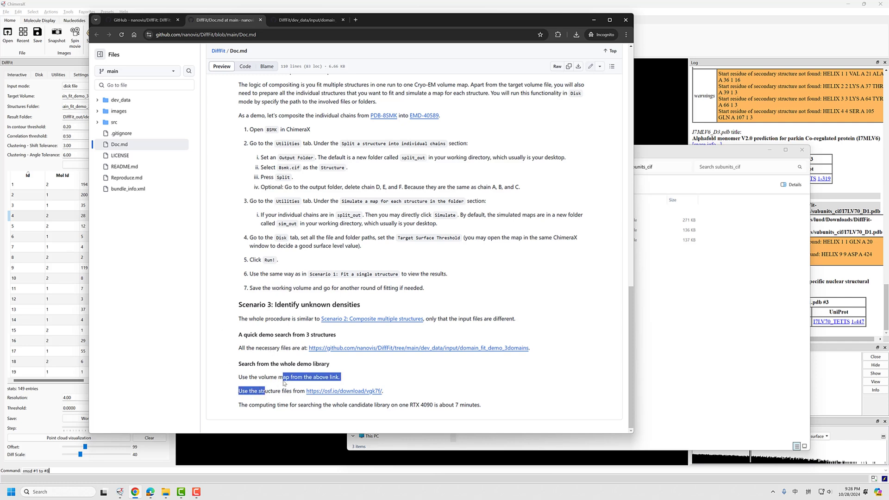
click(267, 378)
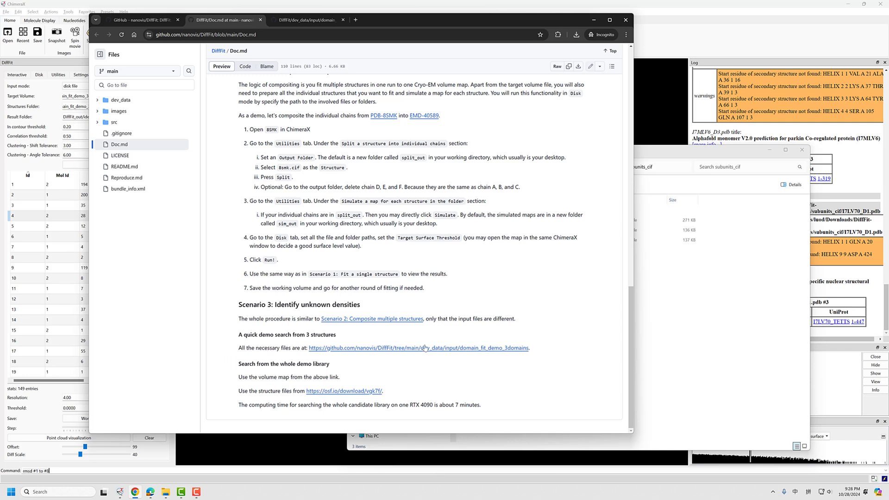
Open the linked domain_fit_demo_3domains folder in a new tab and read how its README describes the data generation
middle_click(411, 351)
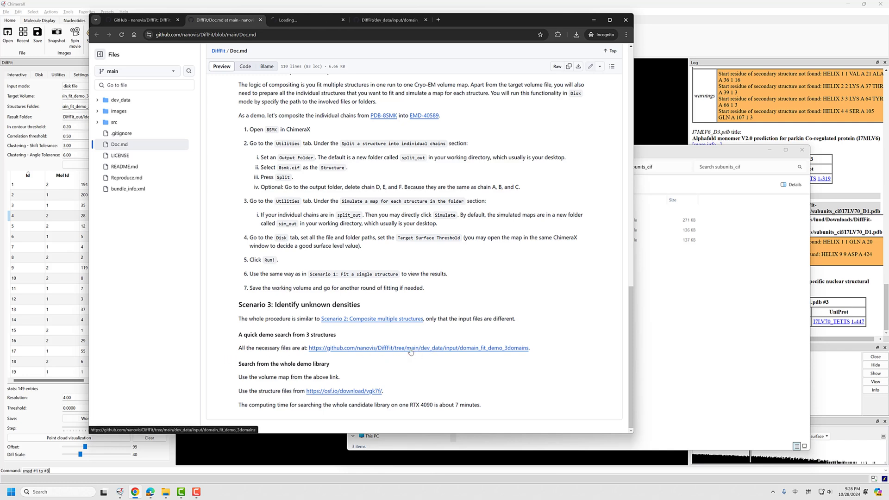
key(ctrl+Tab)
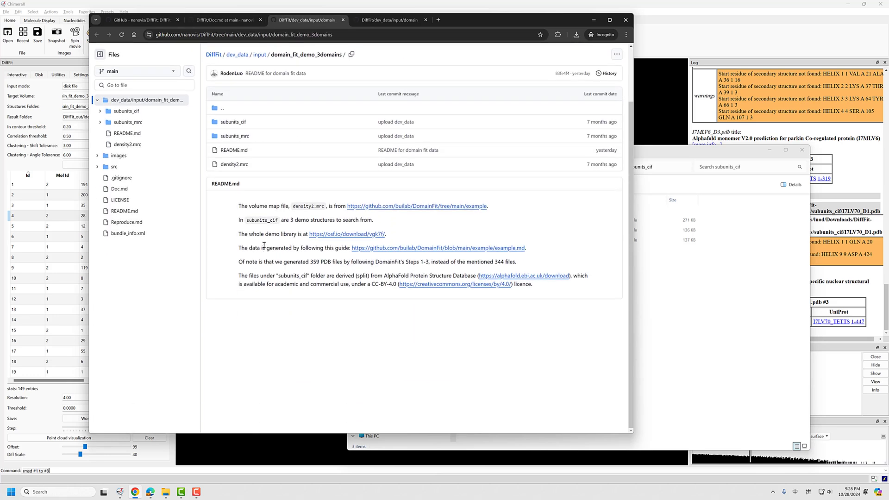
drag(266, 248, 327, 248)
click(247, 252)
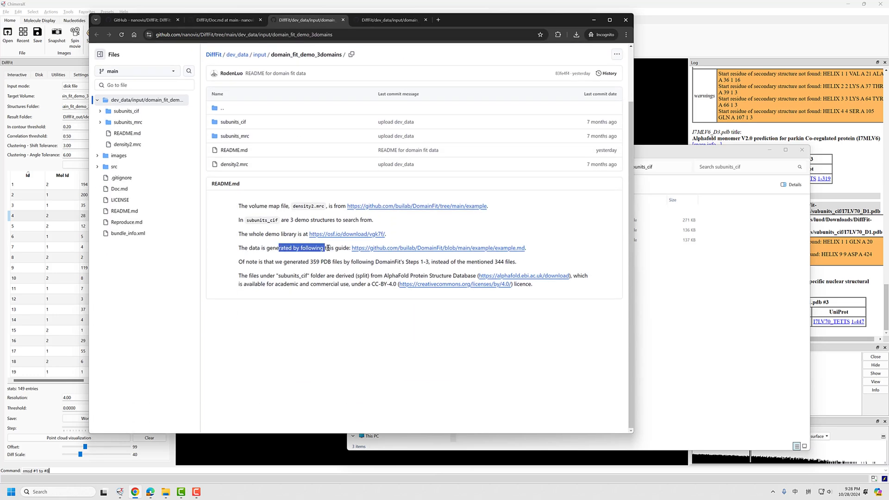
click(340, 250)
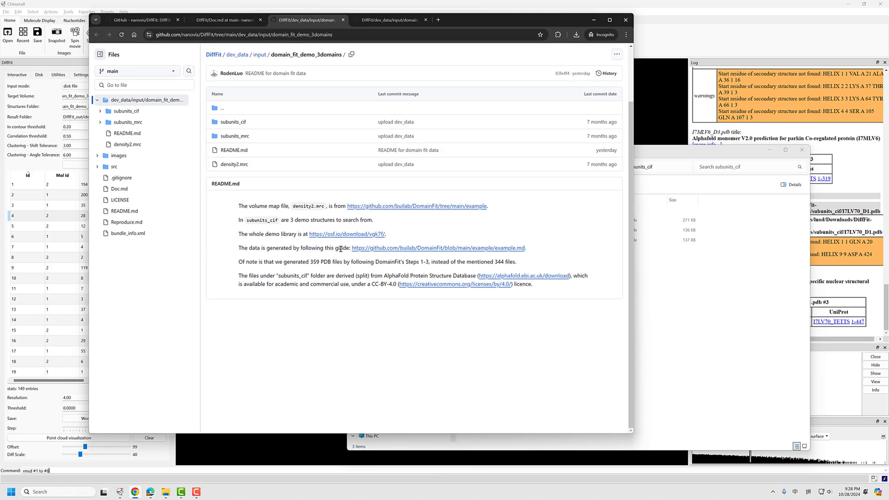
Open the linked DomainFit example.md guide in a new tab and look through its preparation steps
middle_click(421, 248)
click(366, 20)
scroll(237, 274, down, 10)
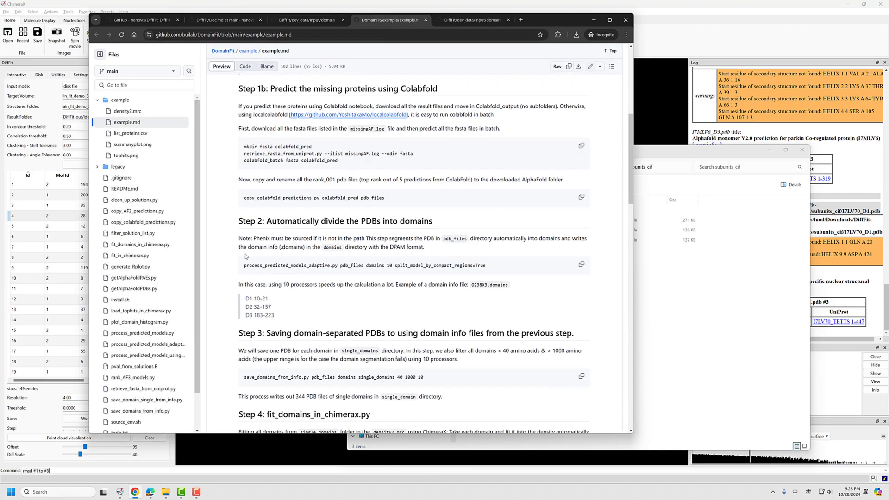
scroll(350, 237, up, 5)
scroll(349, 237, down, 1)
scroll(295, 236, down, 2)
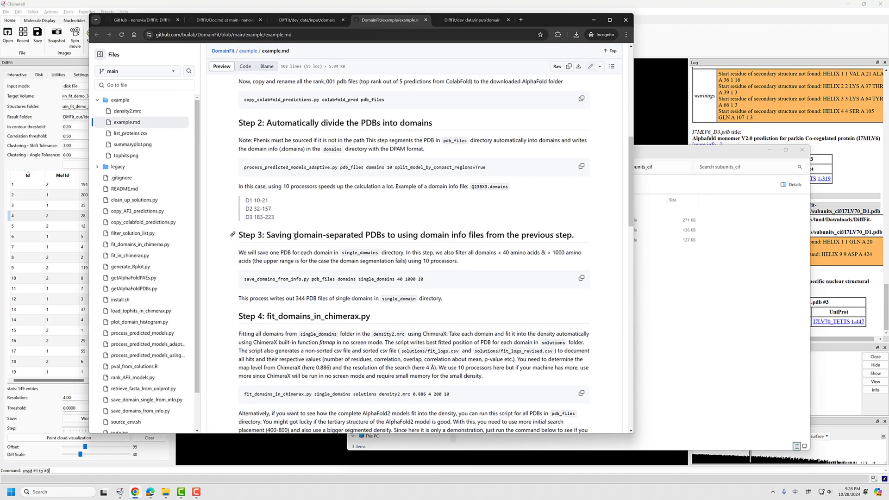
scroll(264, 239, up, 1)
scroll(293, 248, up, 2)
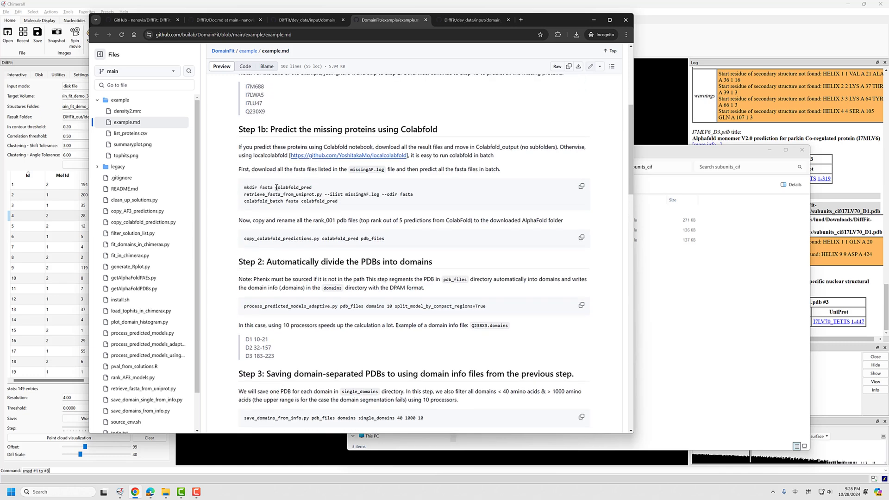
Read Step 3 of the DomainFit guide on saving domain-separated PDBs, including how many files it writes out
scroll(293, 249, down, 2)
drag(268, 269, 440, 270)
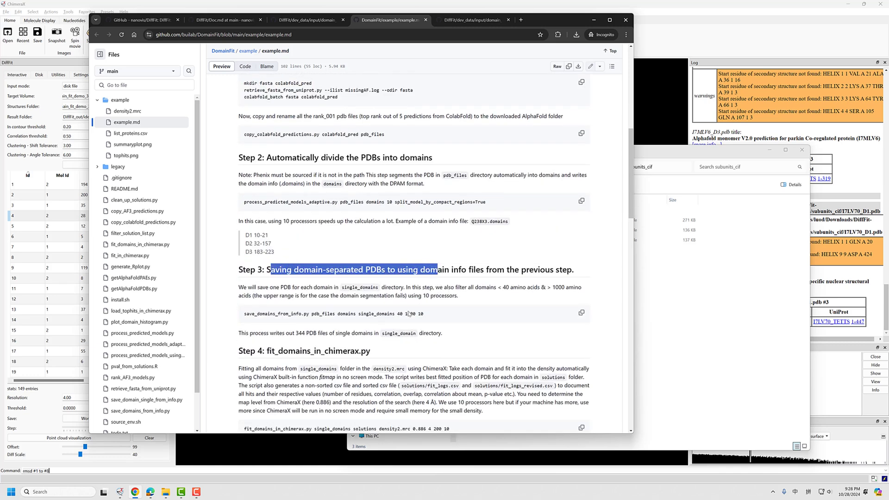
mouse_move(351, 313)
mouse_down()
mouse_move(343, 313)
mouse_move(364, 313)
mouse_up()
drag(269, 333, 294, 333)
click(295, 333)
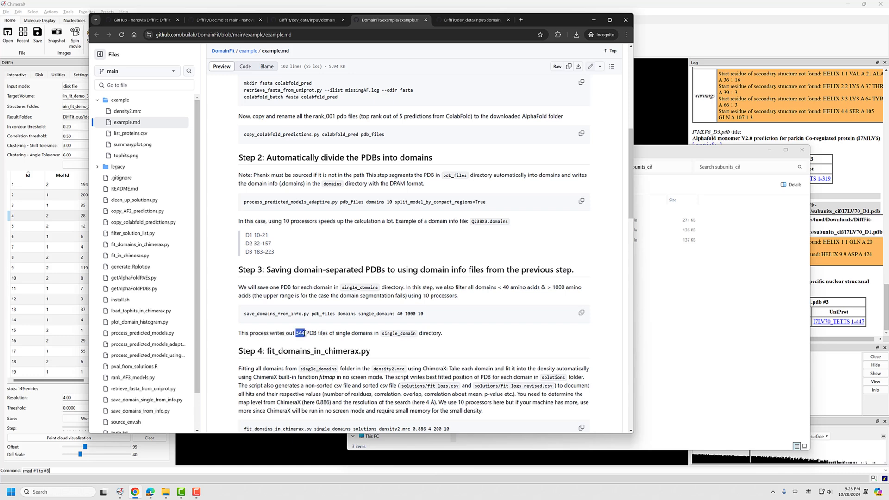
click(287, 333)
drag(334, 334, 288, 340)
Read the domain_fit_demo_3domains README's notes on the PDB file count and demo library, and return to Doc.md's library download link
click(308, 21)
click(389, 21)
click(308, 22)
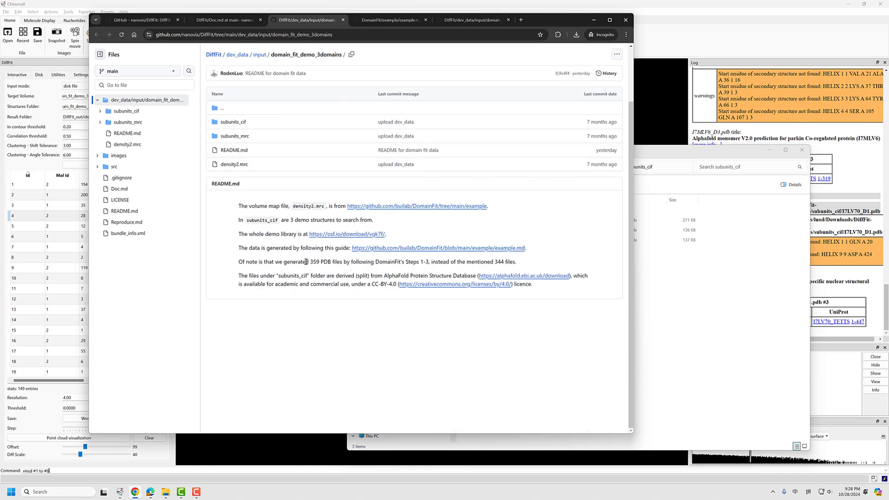
click(334, 263)
drag(348, 262, 310, 262)
click(283, 304)
drag(240, 263, 519, 262)
click(333, 261)
drag(269, 235, 279, 235)
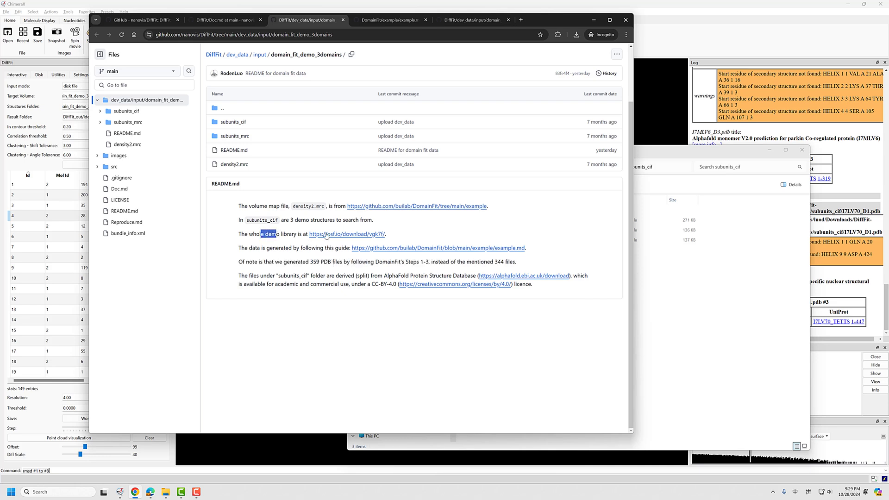
click(400, 237)
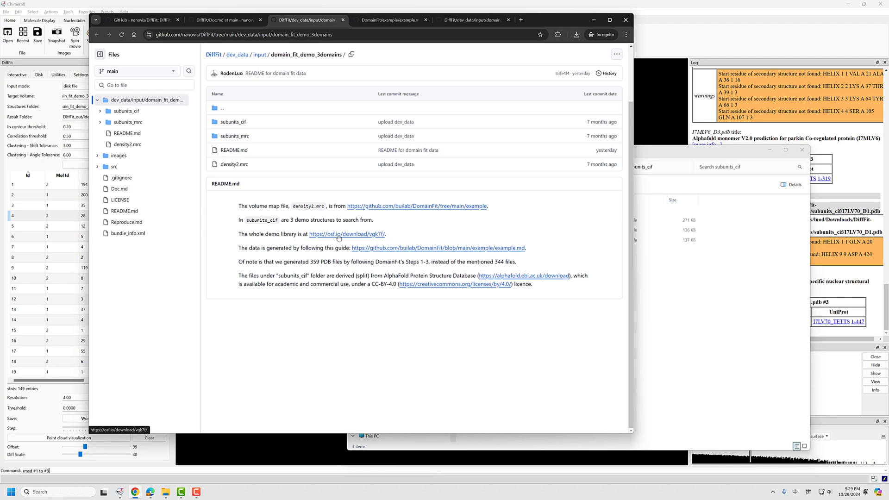
click(226, 20)
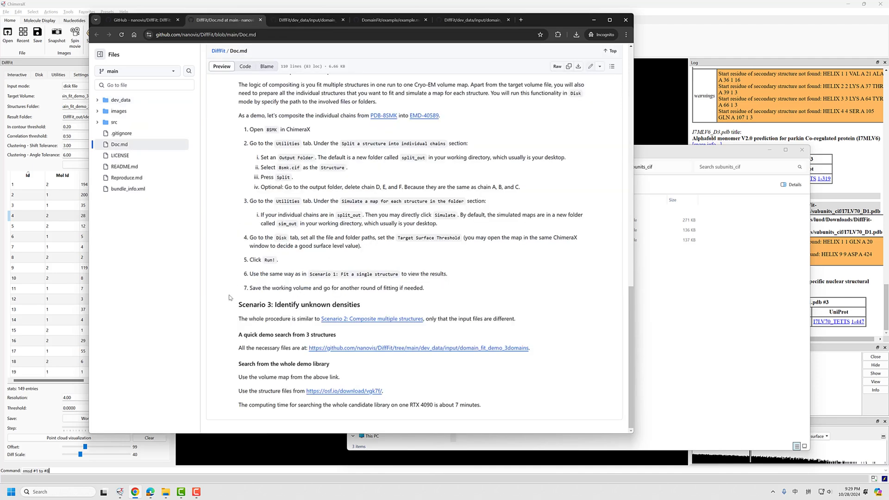
Download domain_fit_demo_whole_library.zip from the structure files link in Doc.md and save it in the Downloads folder
click(343, 393)
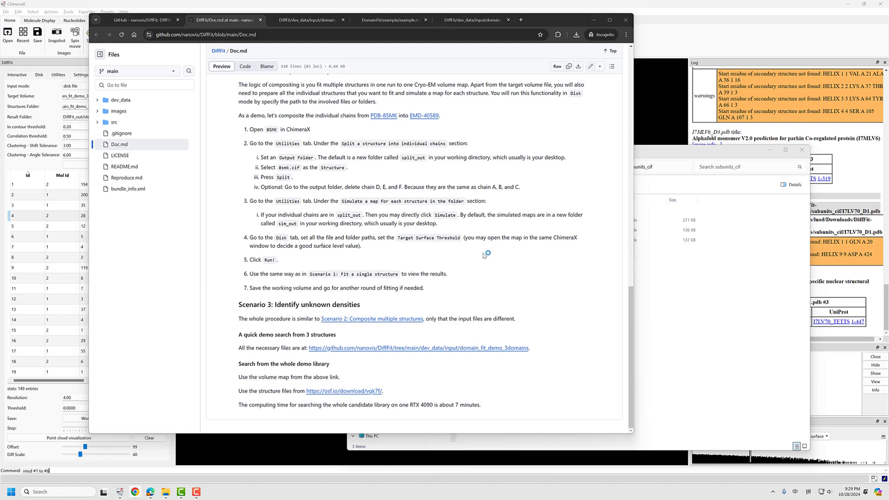
click(201, 279)
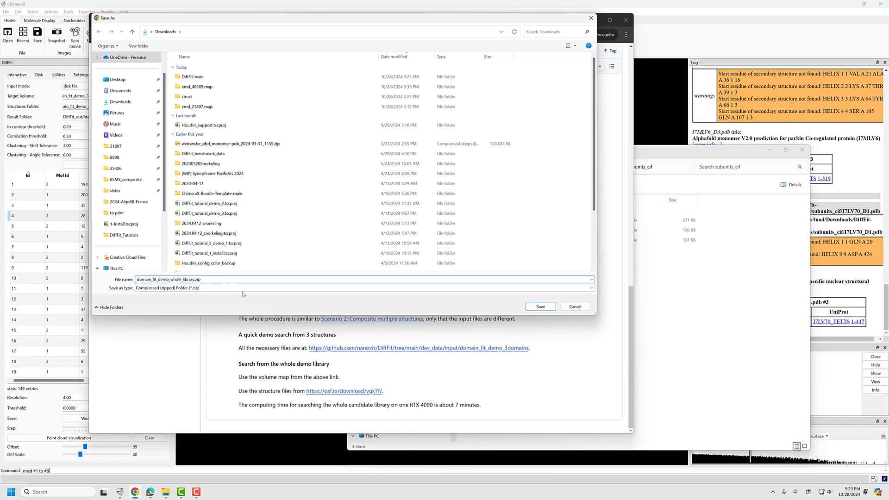
click(539, 308)
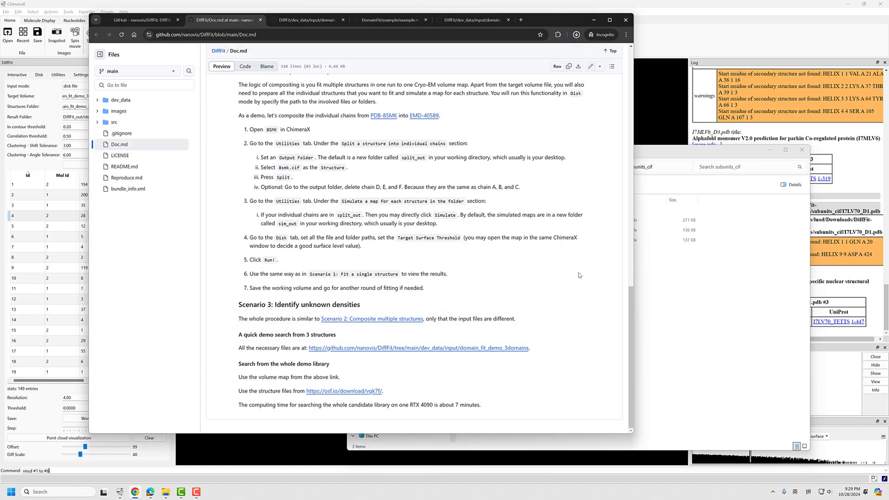
Show the downloaded domain_fit_demo_whole_library.zip in File Explorer and extract it within Downloads
click(576, 35)
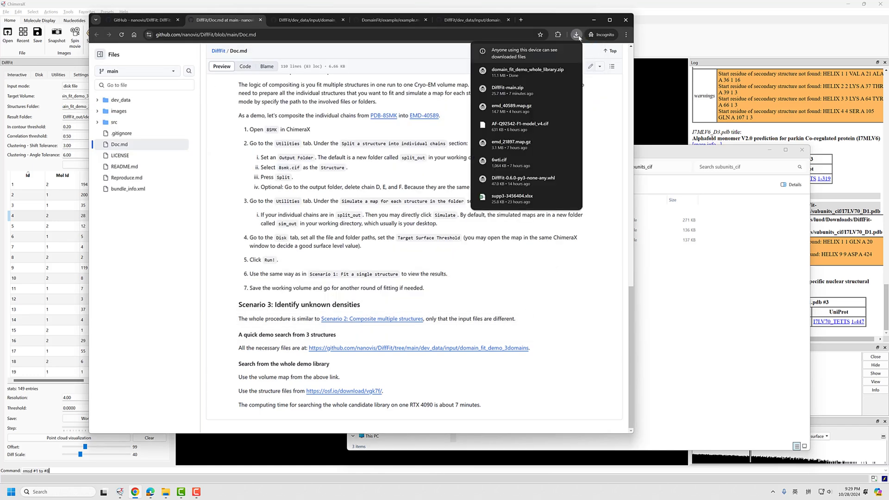
click(571, 70)
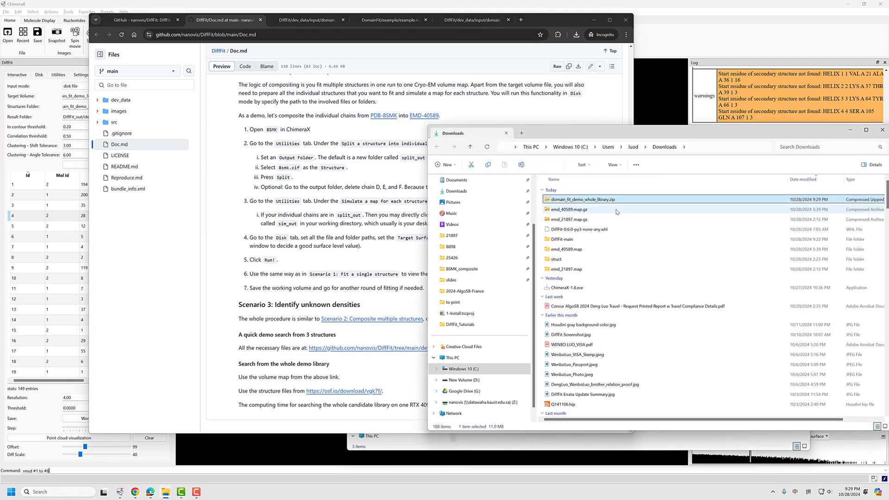
right_click(620, 200)
click(653, 304)
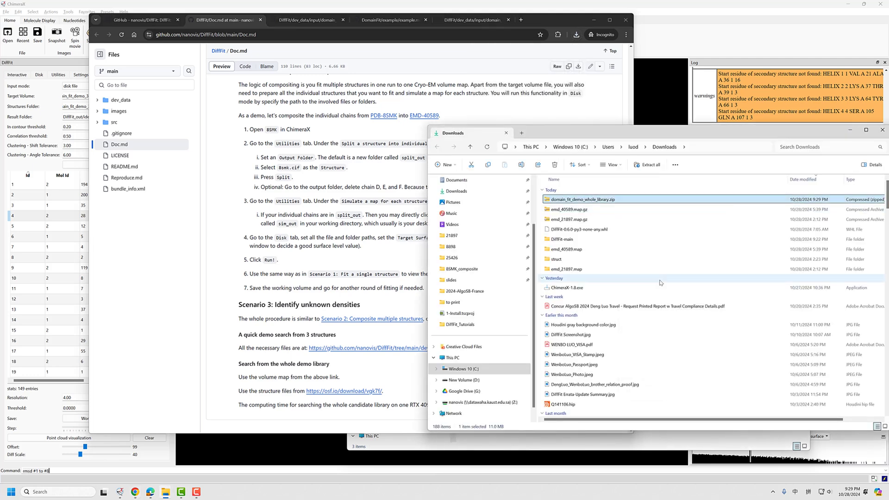
click(505, 319)
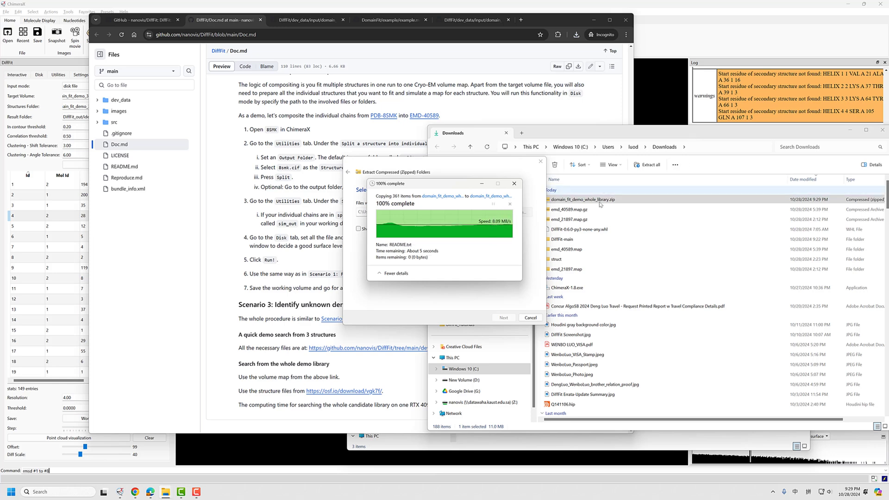
Open the extracted library's subunits_cif folder and look through its PDB files
click(577, 279)
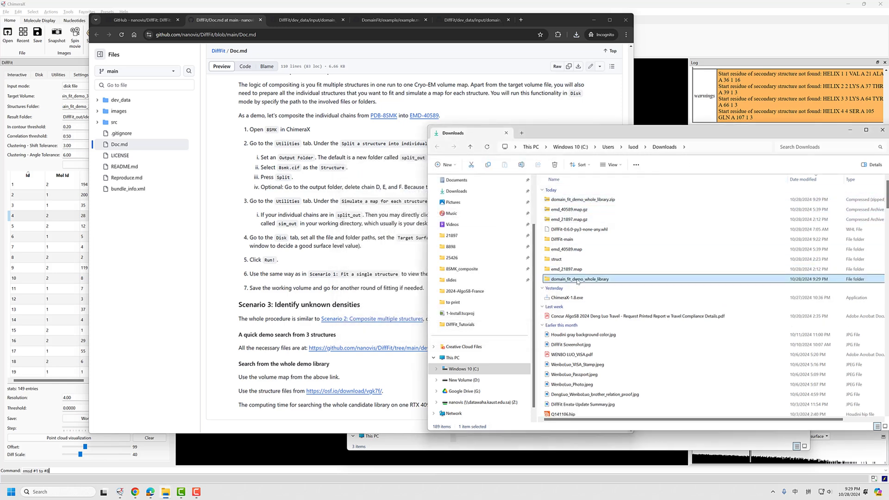
double_click(577, 280)
click(578, 210)
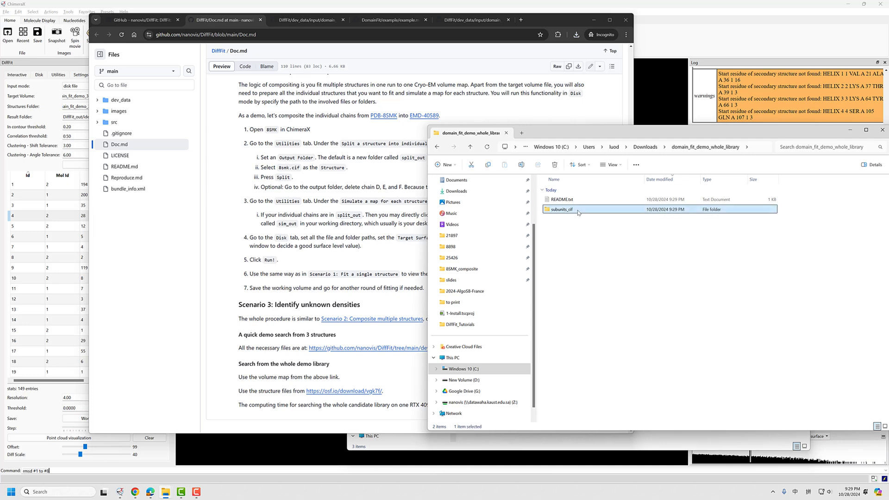
double_click(579, 212)
drag(602, 133, 490, 74)
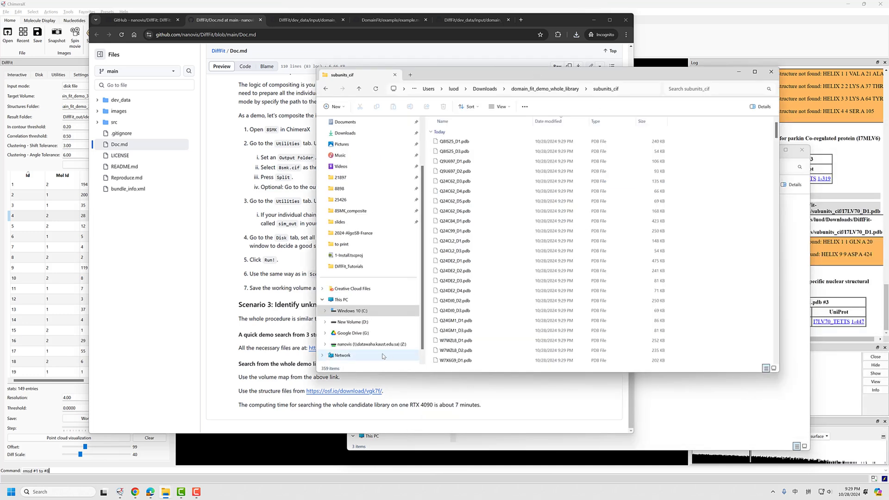
scroll(757, 142, down, 20)
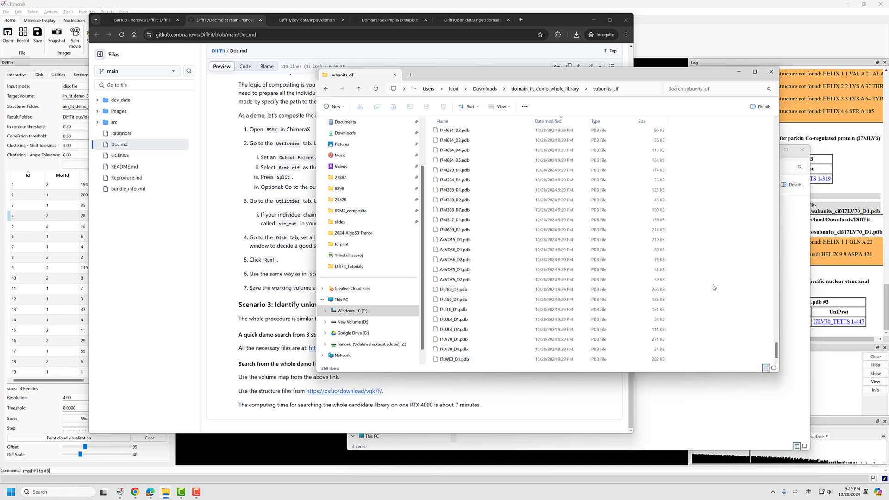
click(463, 312)
scroll(527, 285, up, 6)
drag(778, 340, 575, 112)
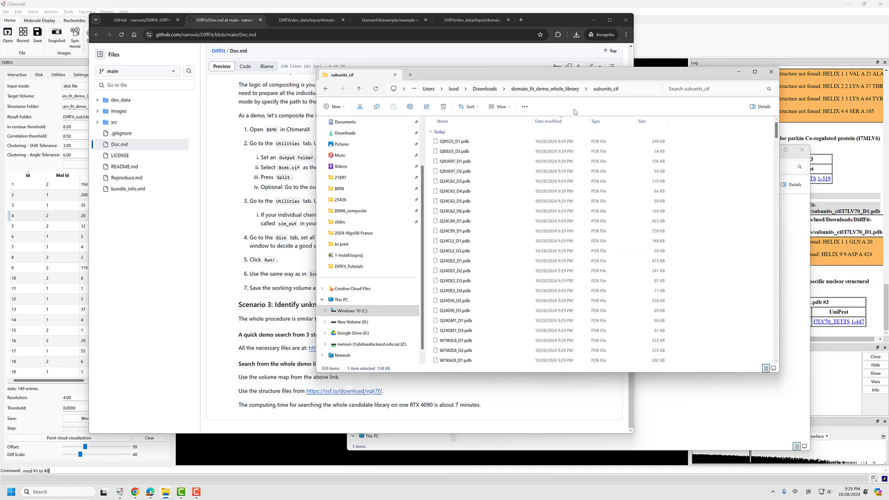
Bring up DiffFit's map simulation settings in ChimeraX, and copy the path of the whole library's subunits_cif folder from File Explorer
click(561, 90)
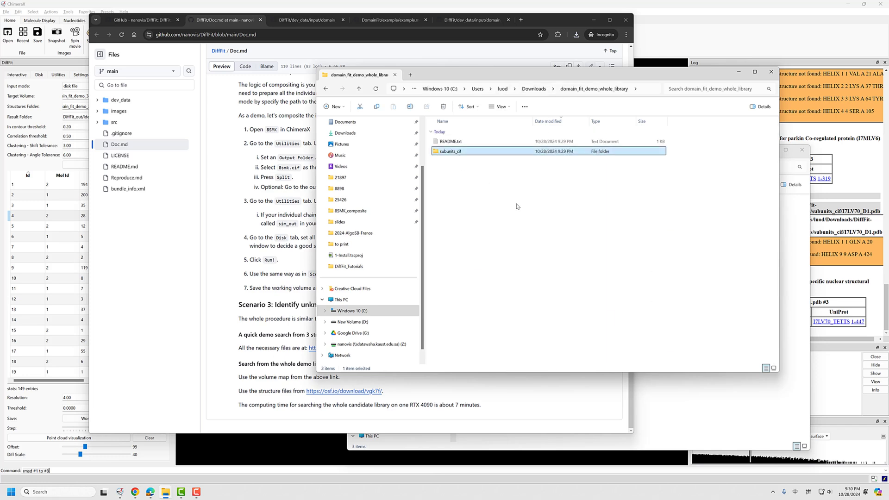
click(62, 107)
click(58, 75)
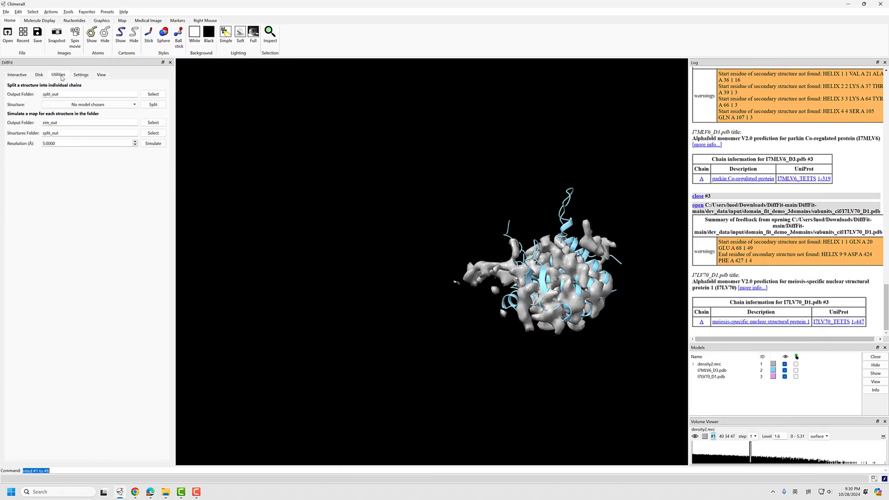
key(alt+Tab)
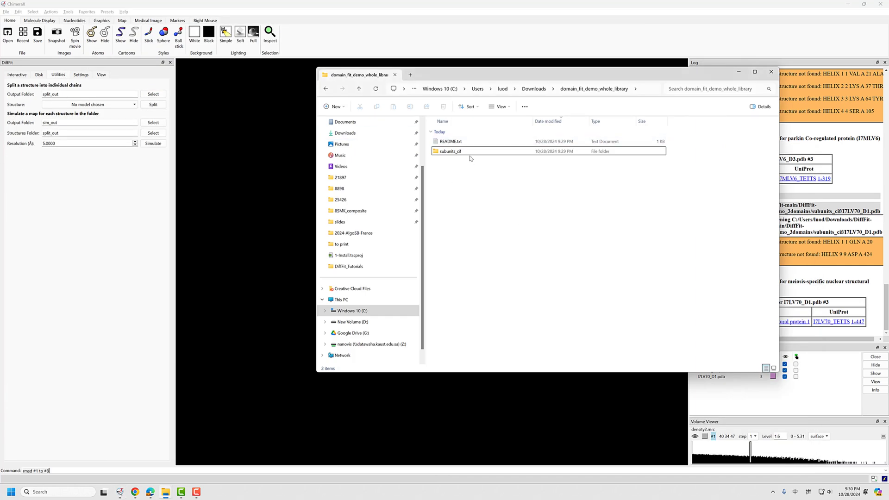
double_click(470, 153)
click(634, 91)
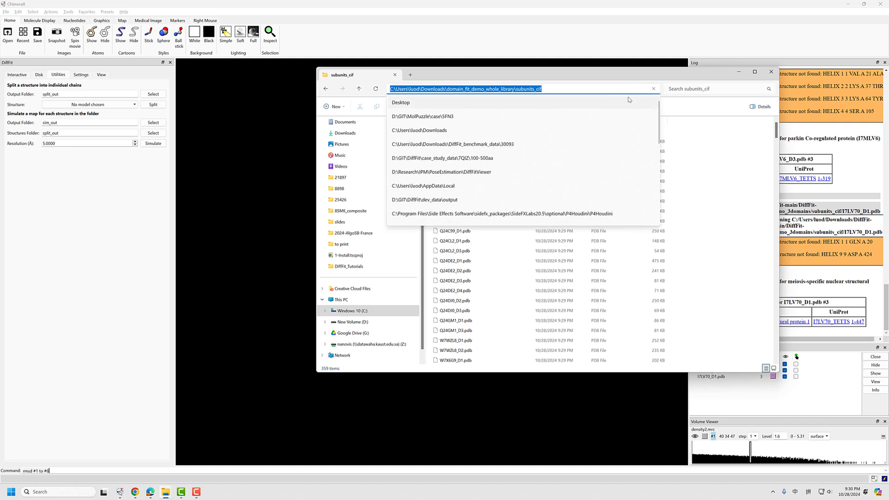
click(710, 174)
click(543, 89)
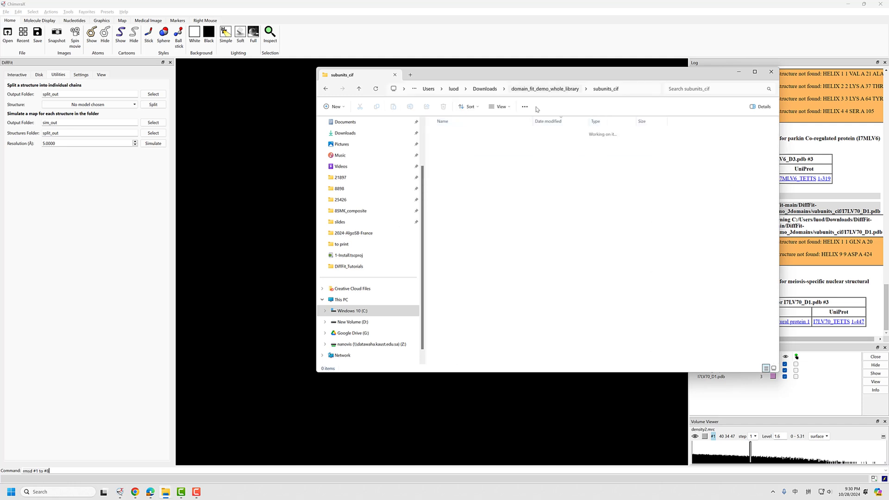
In ChimeraX, set the map simulation's output folder to subunits_mrc inside Downloads\domain_fit_demo_whole_library
click(443, 219)
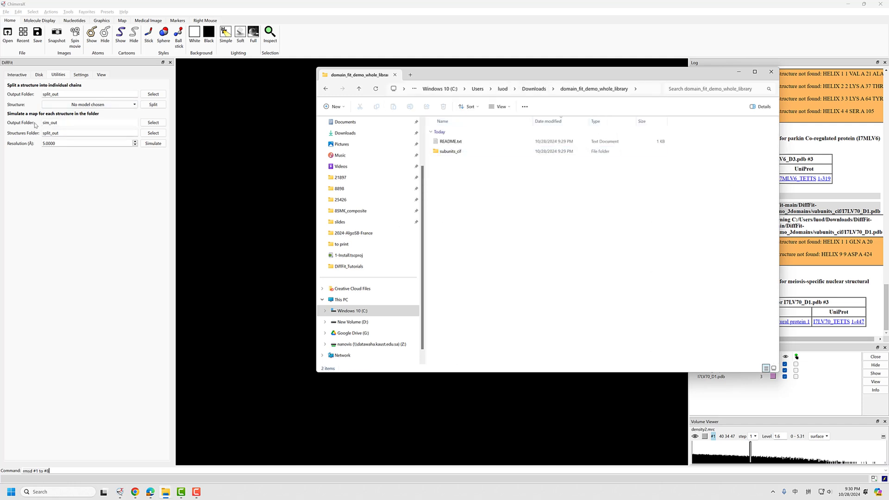
double_click(46, 123)
key(ctrl+v)
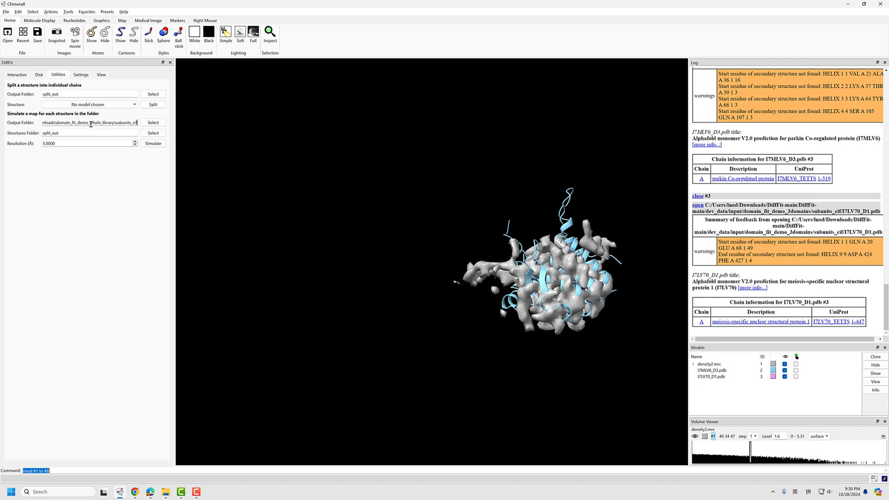
key(BackSpace)
key(BackSpace)
key(BackSpace)
text(mrc)
key(Tab)
key(Tab)
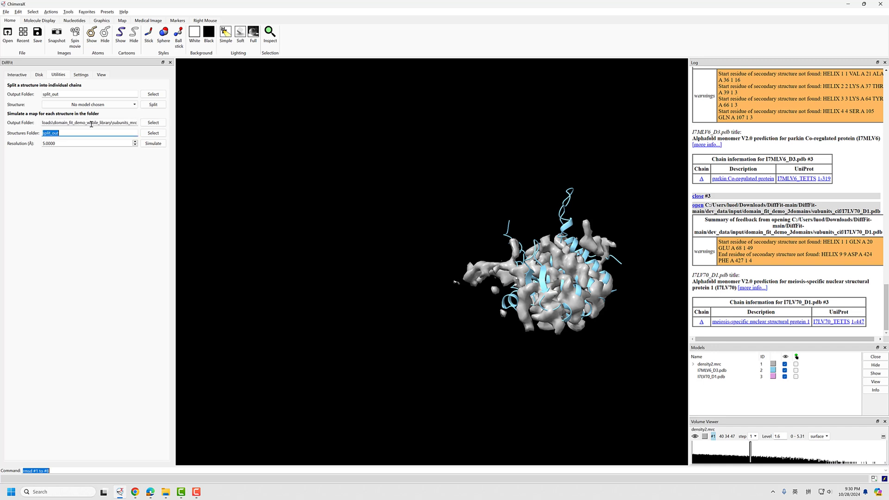
Set the simulation's structures folder to the library's subunits_cif path and simulate a map for each structure at 5.0 Å resolution
key(ctrl+v)
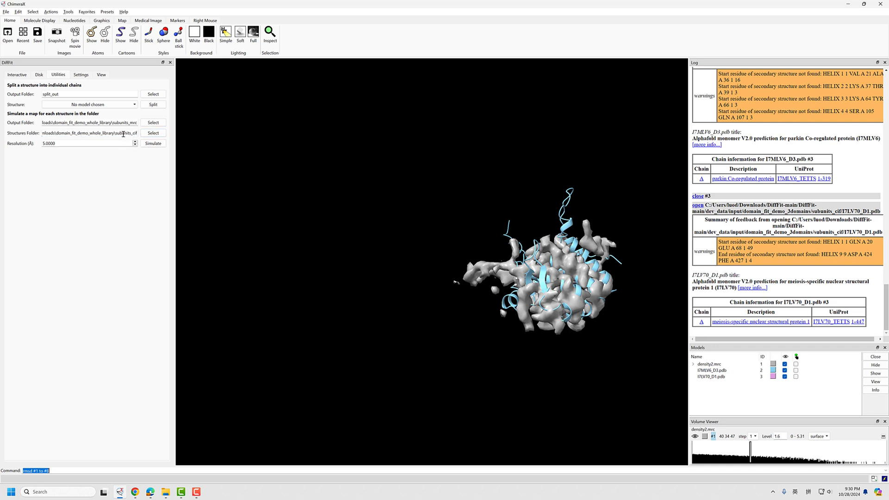
drag(68, 143, 33, 143)
click(62, 143)
right_drag(490, 280, 471, 277)
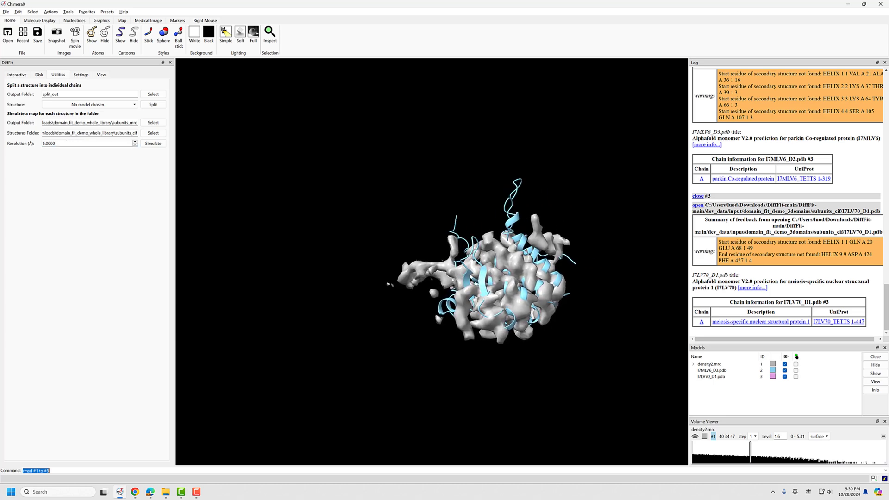
drag(471, 277, 471, 255)
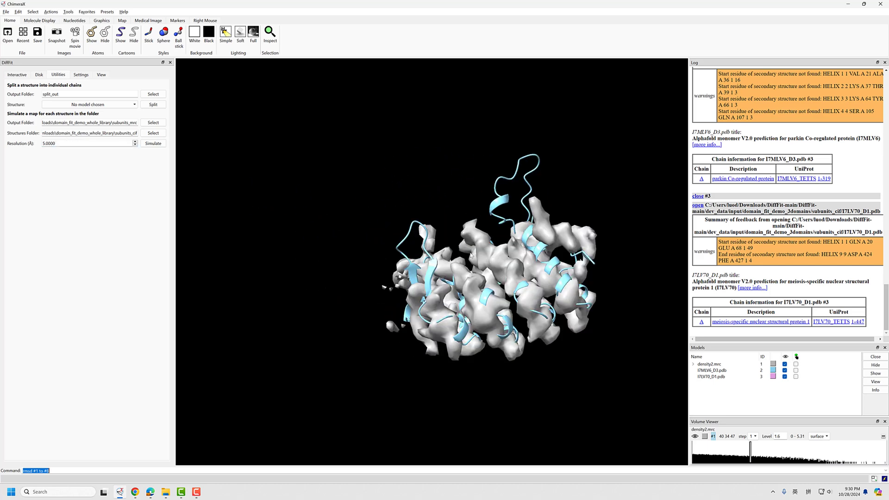
right_drag(493, 278, 437, 269)
scroll(432, 271, up, 2)
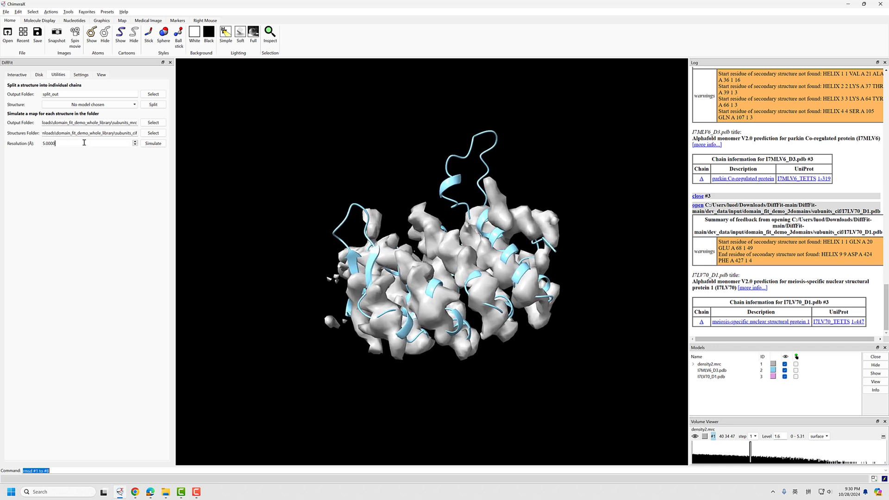
drag(60, 144, 38, 144)
click(68, 144)
click(154, 145)
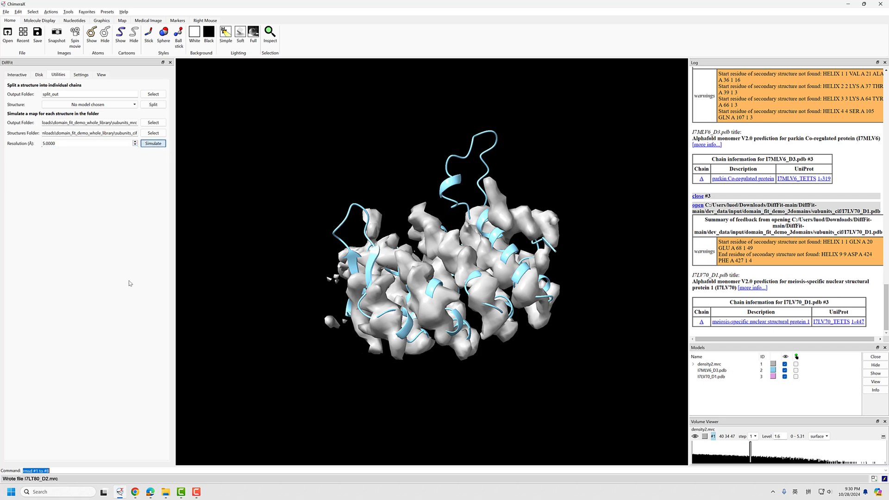
Look through the MRC files being written to the library's subunits_mrc folder in File Explorer, and return to the parent folder
mouse_move(169, 491)
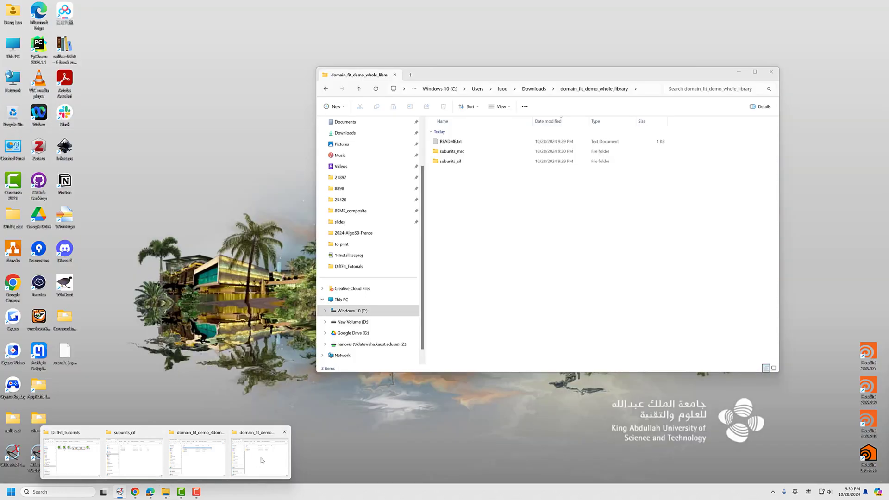
click(259, 456)
drag(453, 75, 374, 95)
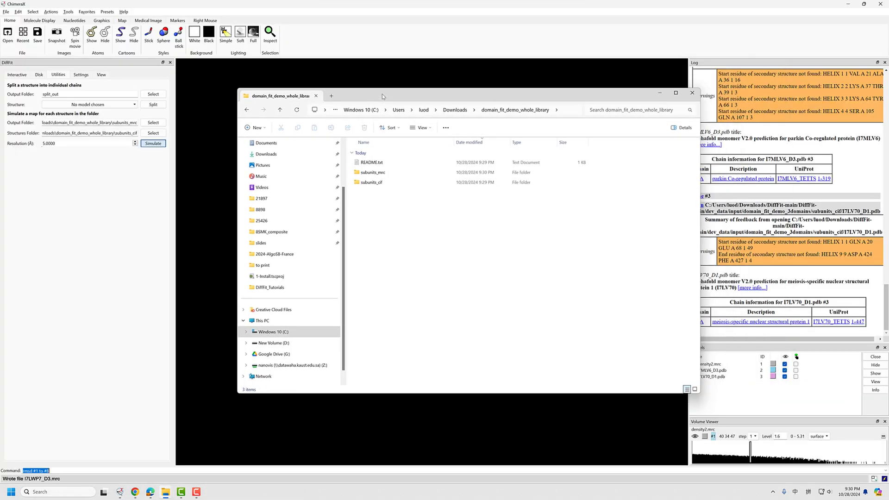
double_click(392, 175)
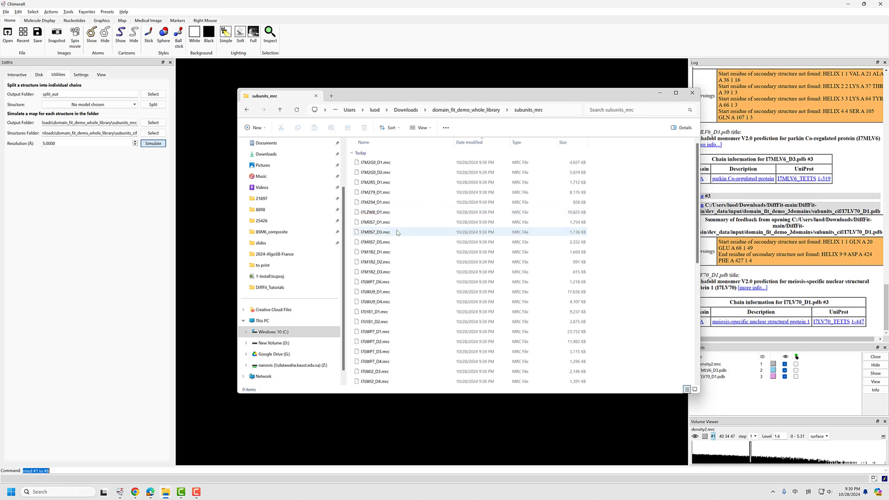
scroll(399, 232, down, 9)
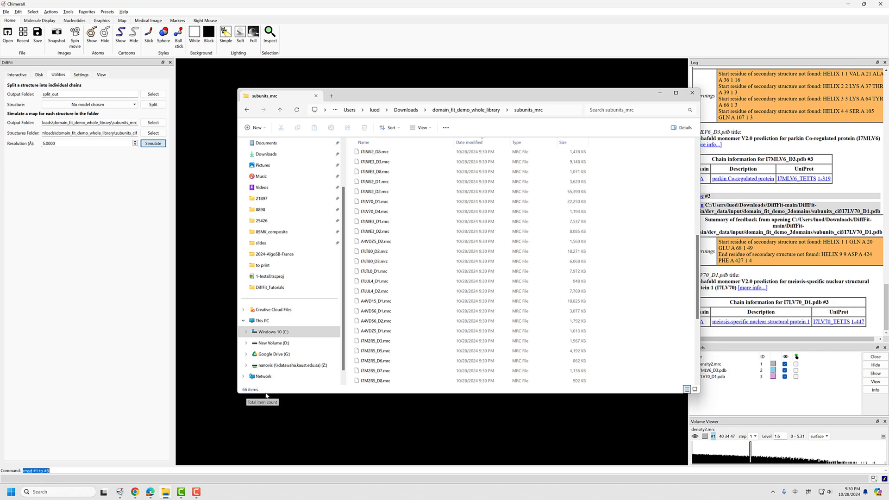
click(476, 111)
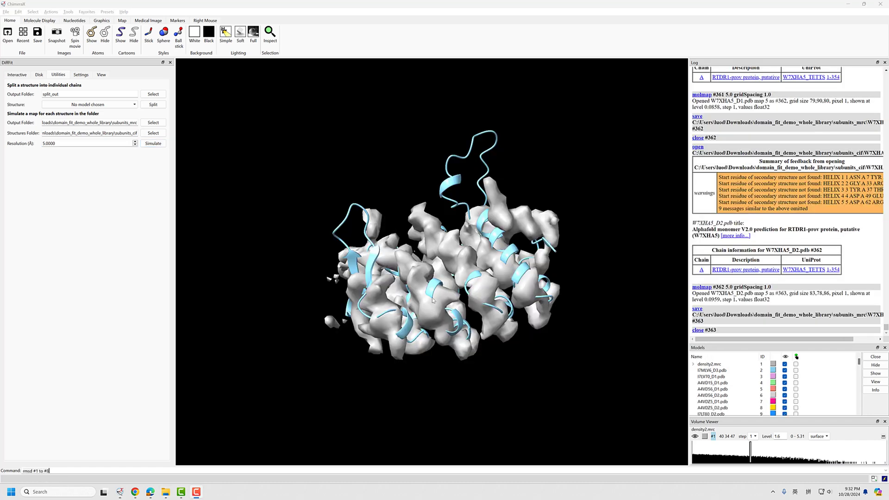
Reopen the library's subunits_mrc folder after the simulation and check how many MRC files it holds
click(111, 245)
mouse_move(165, 492)
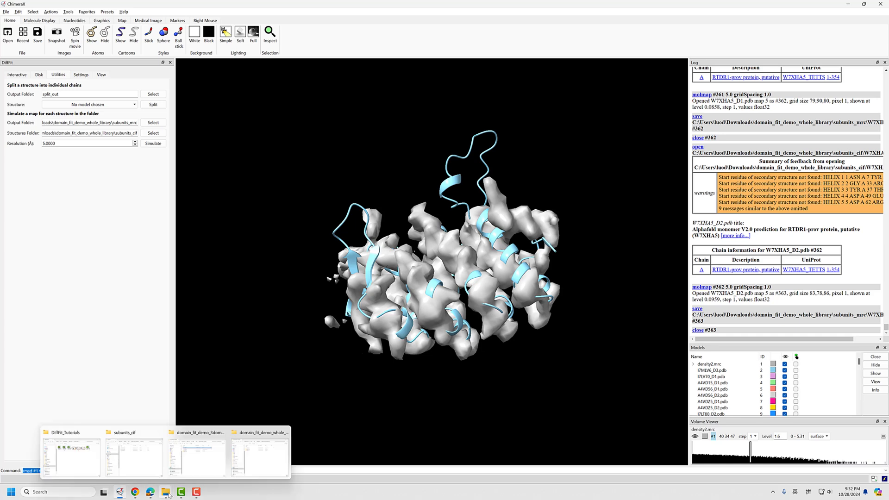
click(255, 456)
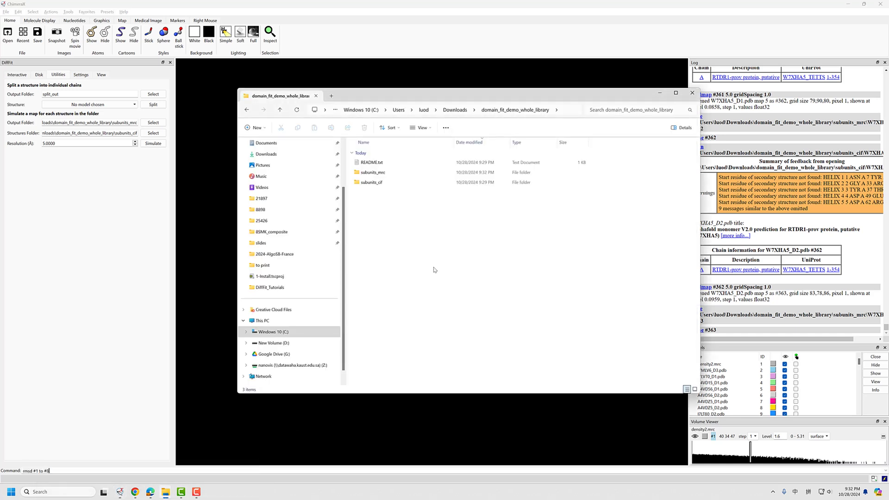
double_click(393, 174)
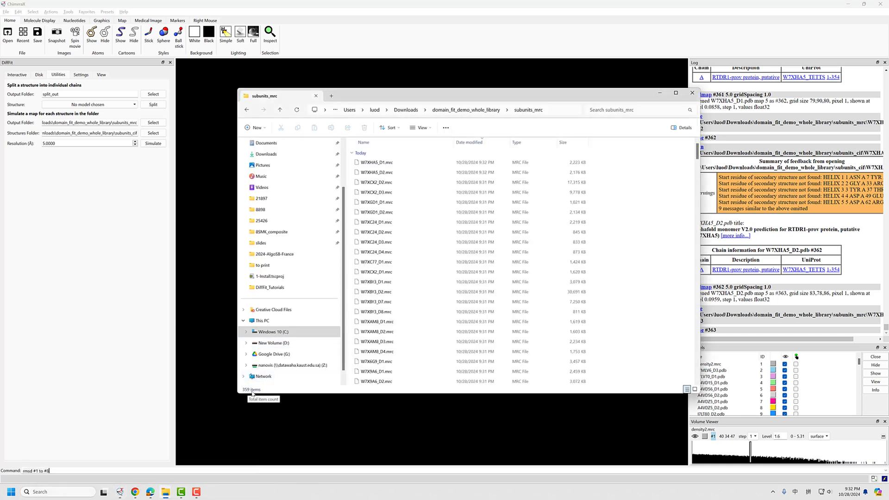
click(472, 112)
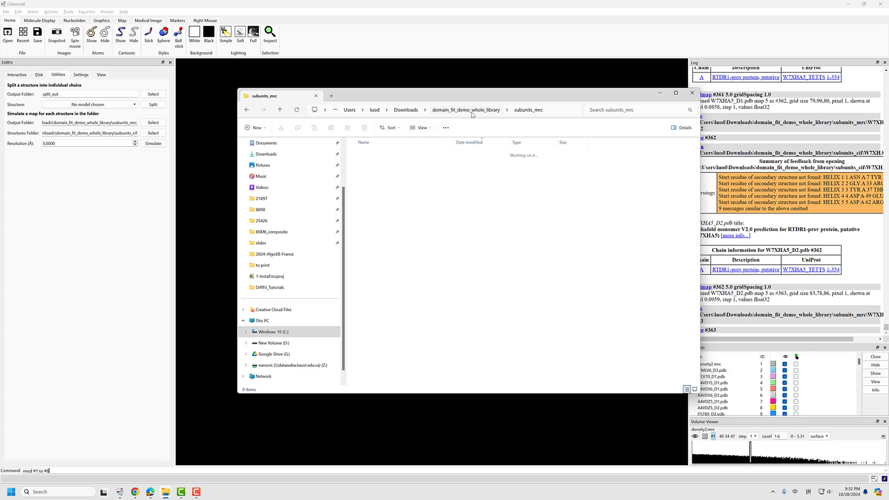
double_click(381, 173)
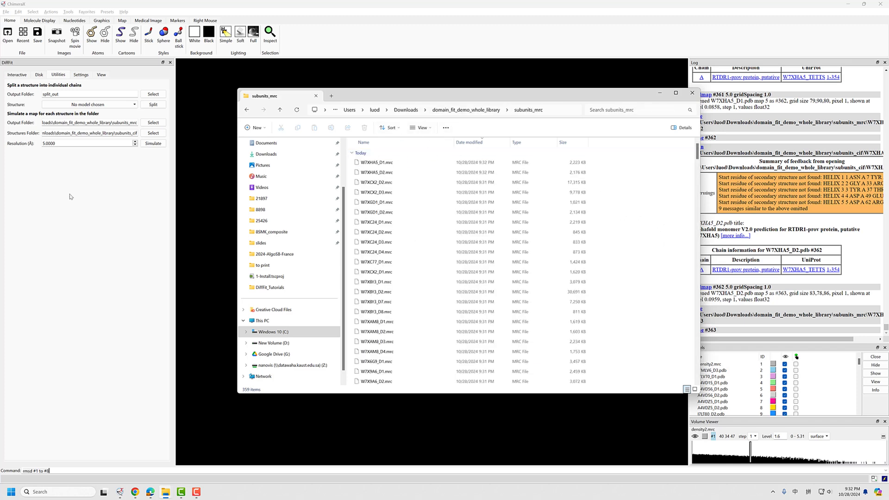
Back in ChimeraX, copy the simulated maps' output path and set it as the Disk mode's Structures Sim-map Folder
click(72, 194)
triple_click(104, 125)
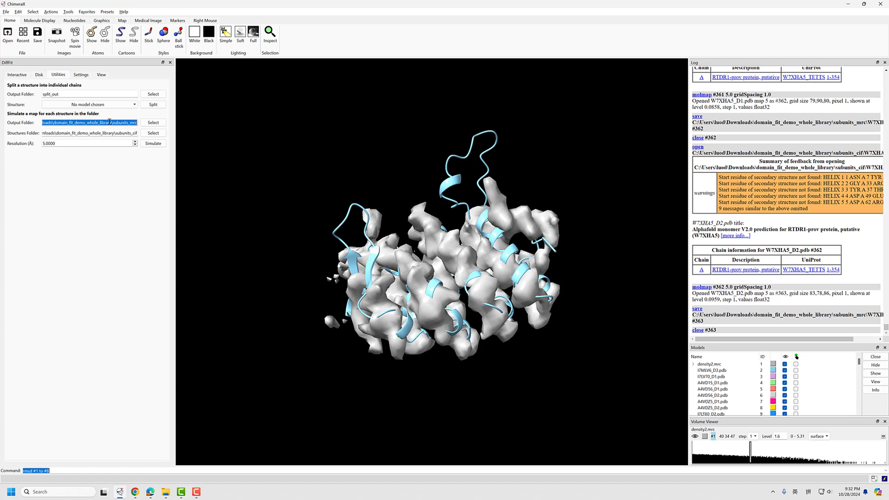
click(39, 74)
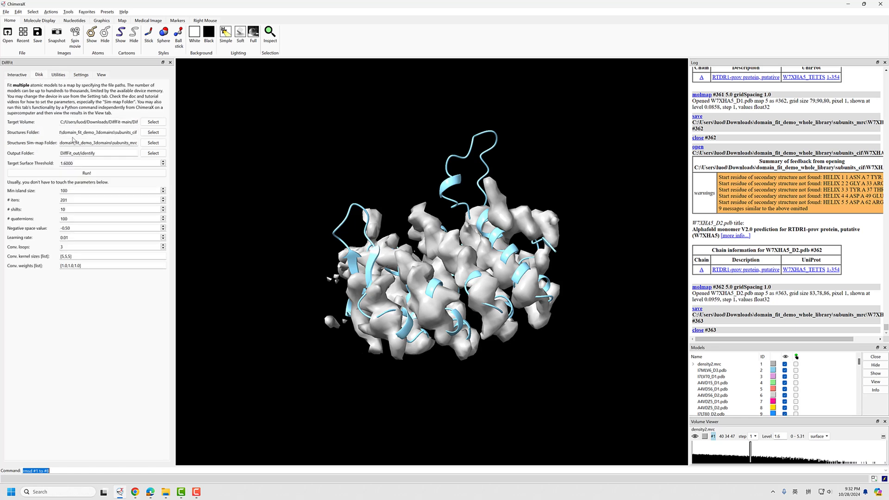
triple_click(78, 142)
key(ctrl+v)
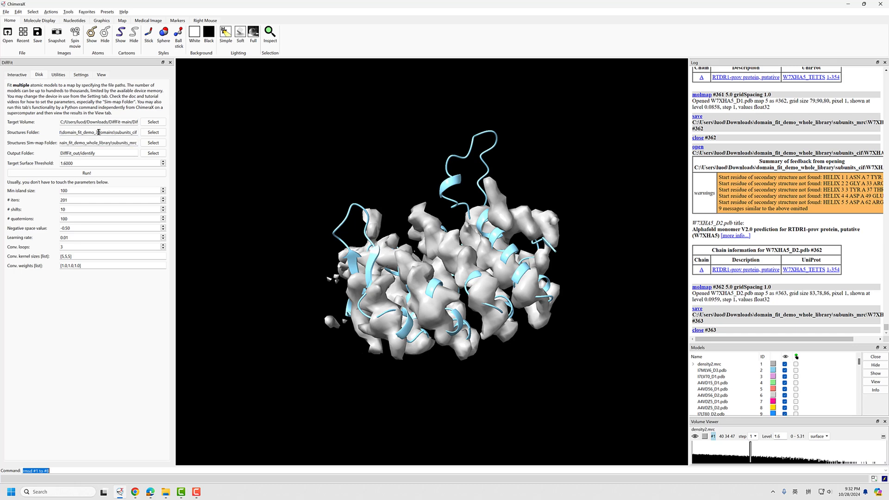
Set the Disk mode's Structures Folder to the subunits_cif folder inside domain_fit_demo_whole_library
triple_click(98, 133)
key(ctrl+v)
key(BackSpace)
key(BackSpace)
key(BackSpace)
text(cif)
key(ctrl+a)
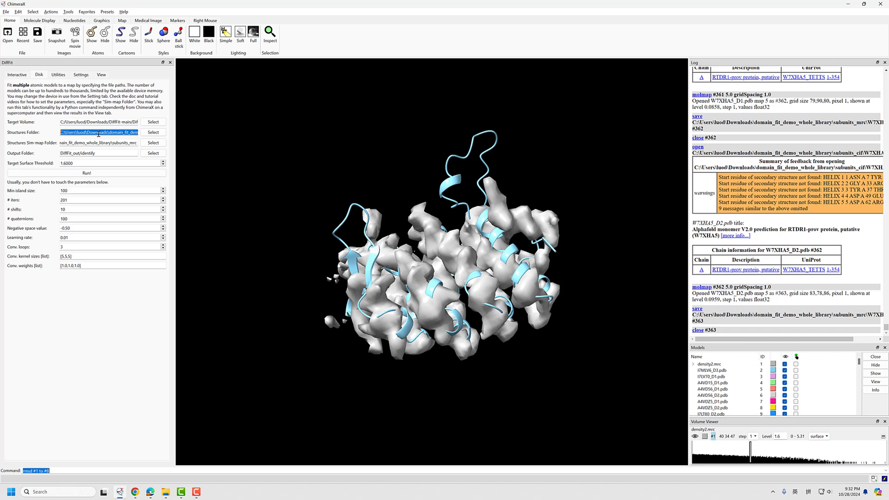
key(Home)
key(End)
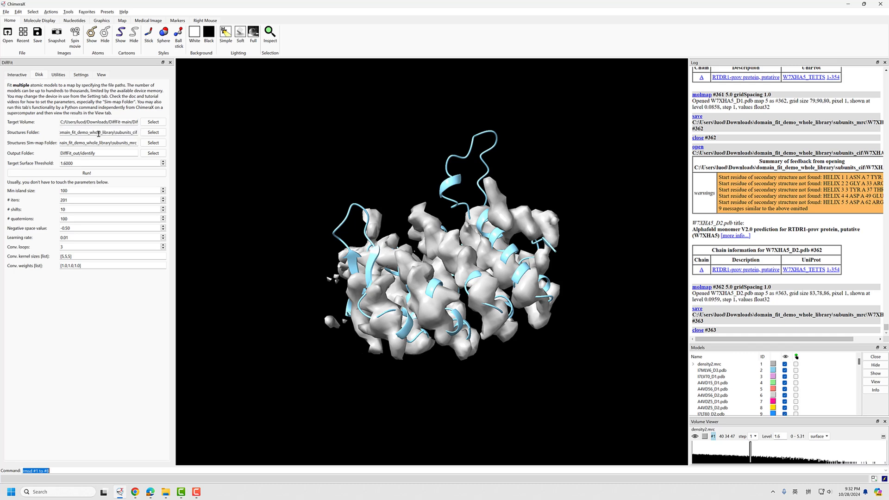
Keep DiffFit_out/identify as the output folder, set the Target Surface Threshold to 1.8 and run the fit
click(122, 143)
click(107, 151)
drag(80, 152, 58, 155)
click(101, 153)
click(66, 163)
drag(65, 164, 60, 163)
click(94, 174)
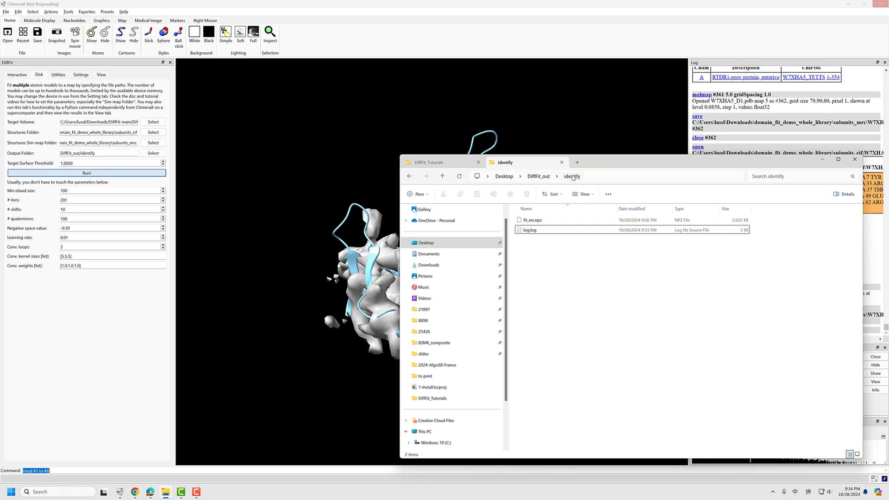
Check the modification details of fit_res.npz and log.log in the DiffFit_out\identify folder in File Explorer
click(543, 176)
double_click(533, 230)
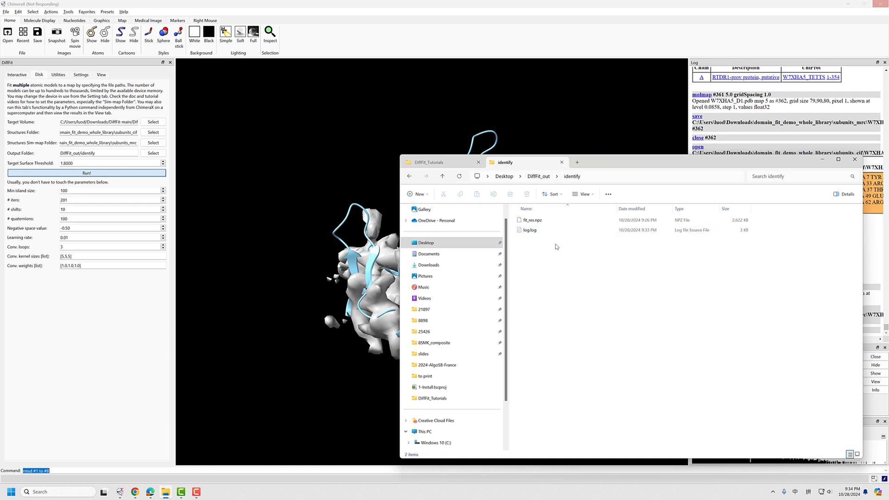
mouse_move(555, 244)
mouse_down()
mouse_move(531, 225)
mouse_move(554, 260)
mouse_up()
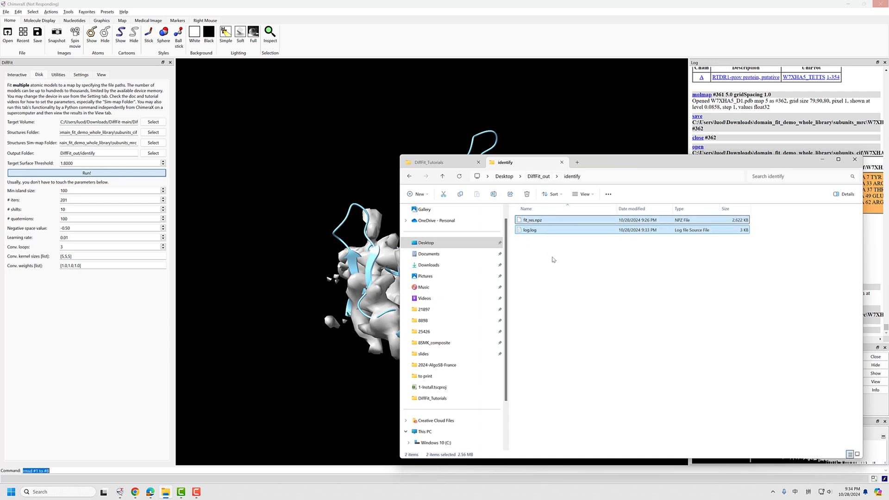
click(540, 224)
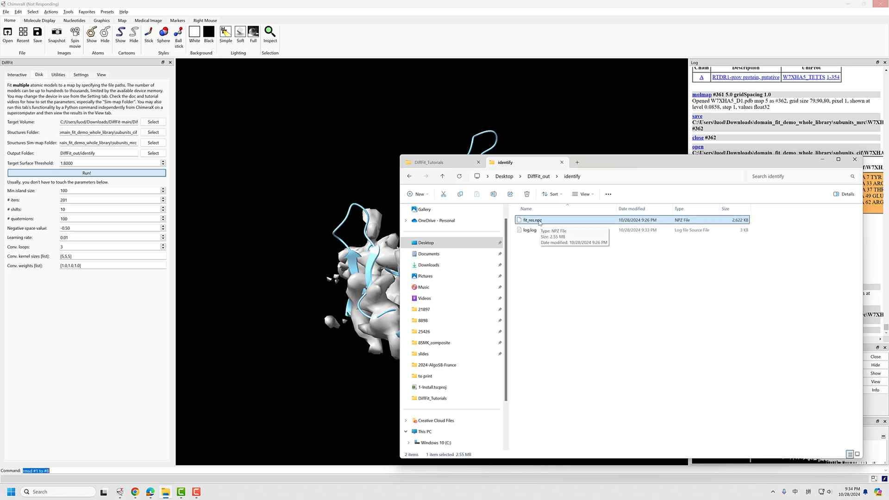
click(527, 231)
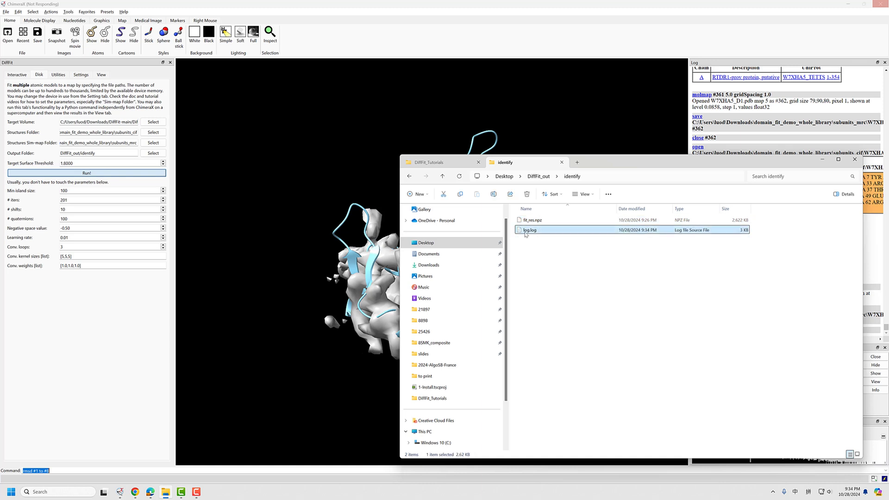
Open log.log from the identify folder in Visual Studio Code and maximize the editor window
right_click(552, 233)
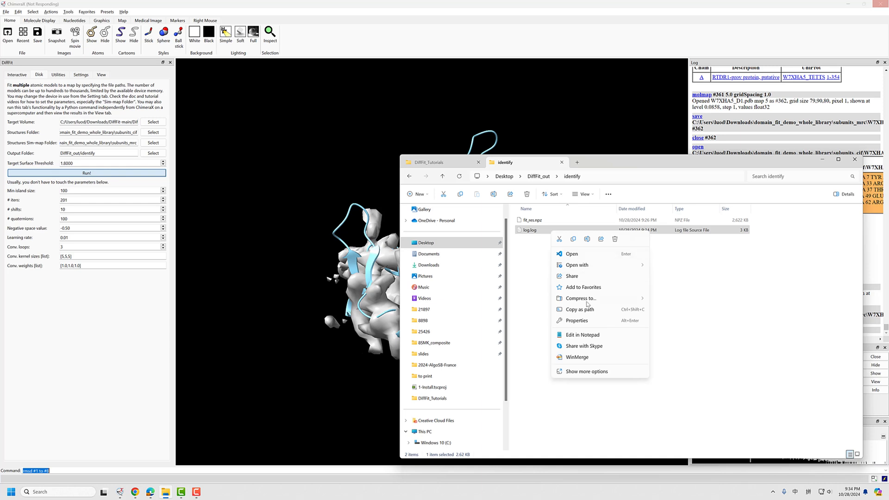
mouse_move(597, 264)
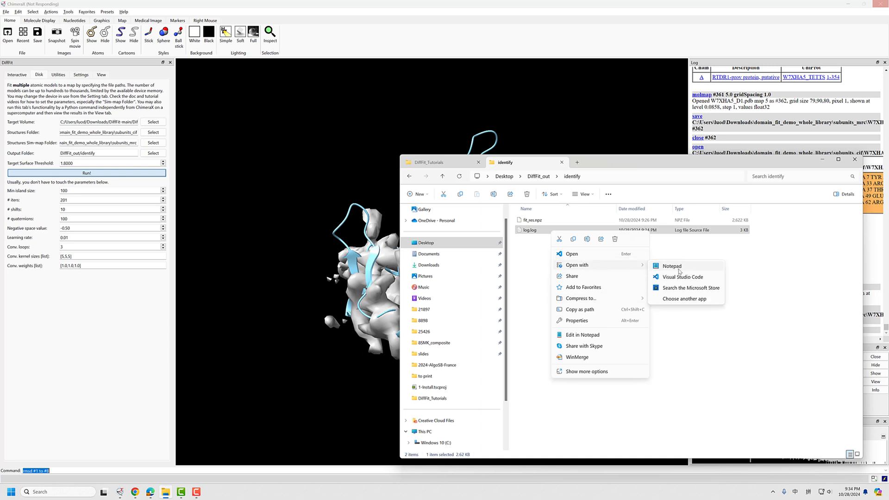
click(564, 255)
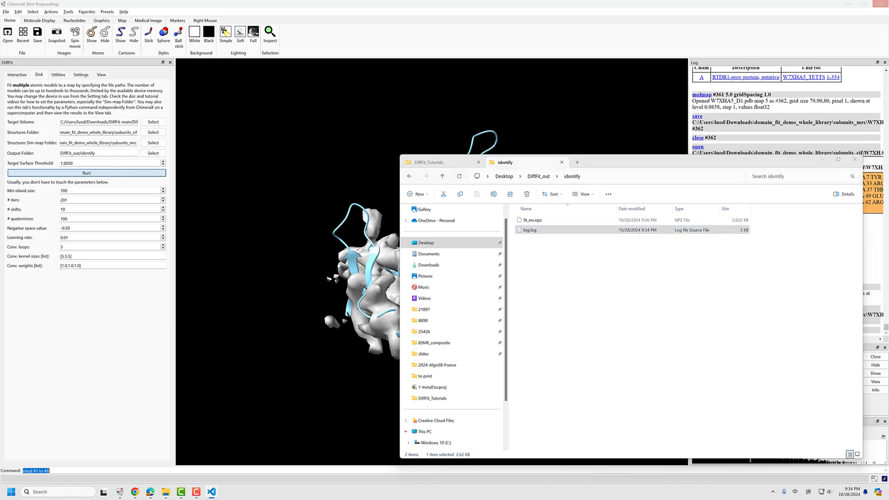
drag(888, 116, 559, 89)
scroll(558, 198, down, 2)
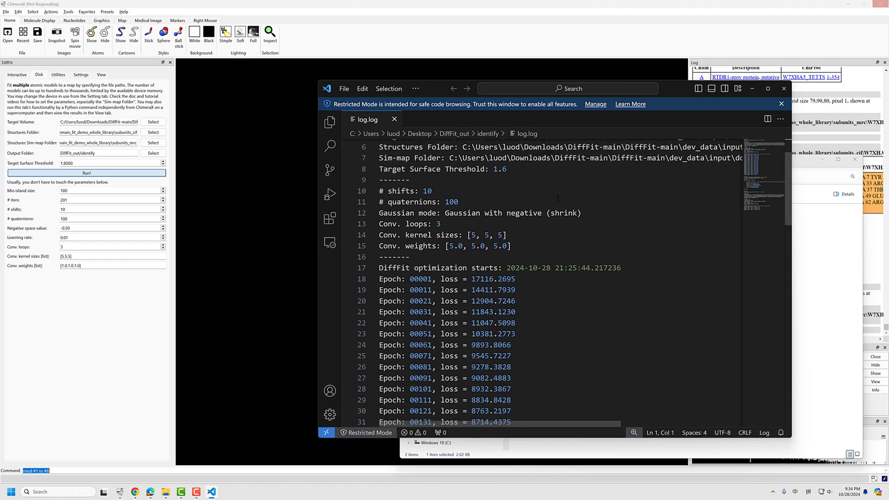
click(768, 89)
scroll(401, 227, down, 4)
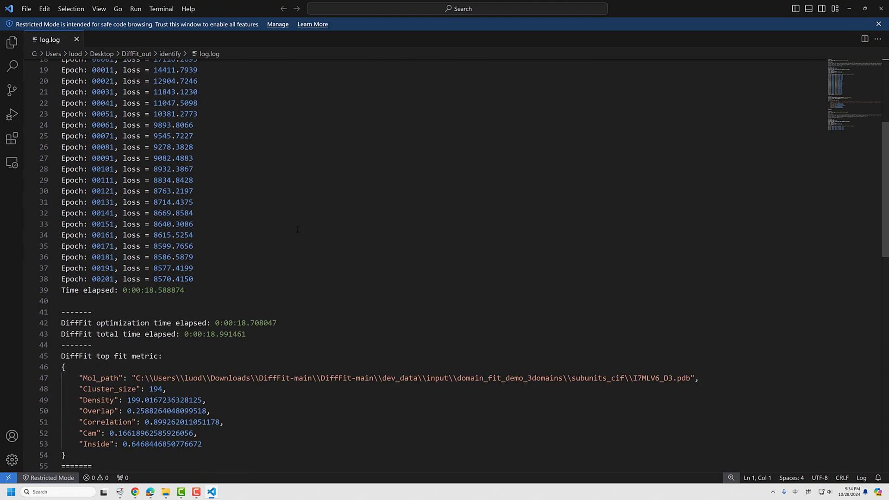
Examine the first run's wall clock time and its structures folder path in the log
scroll(298, 230, up, 6)
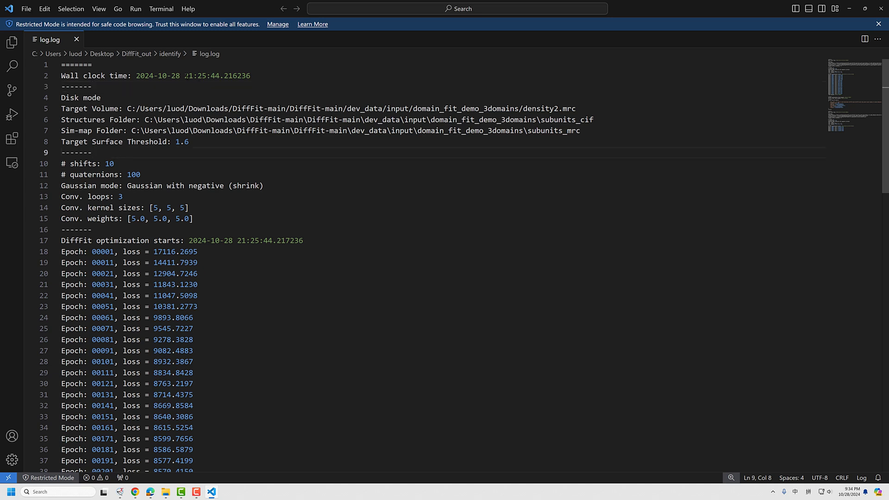
double_click(202, 76)
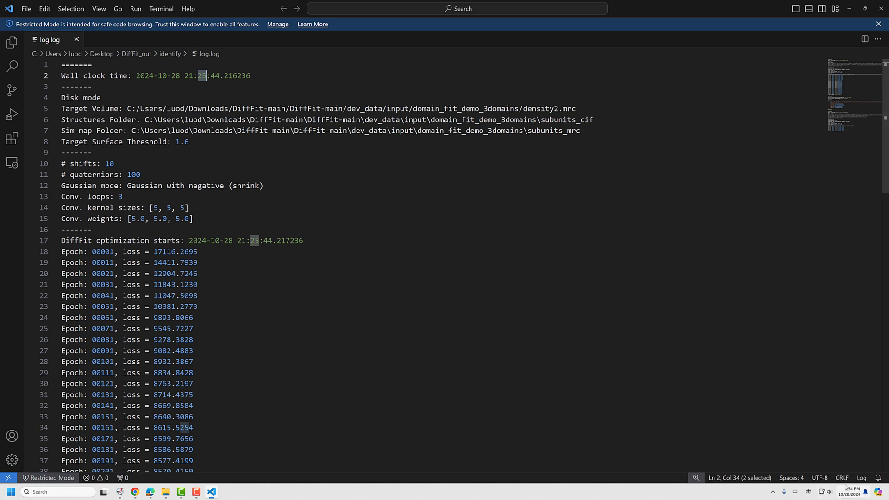
click(168, 97)
click(184, 150)
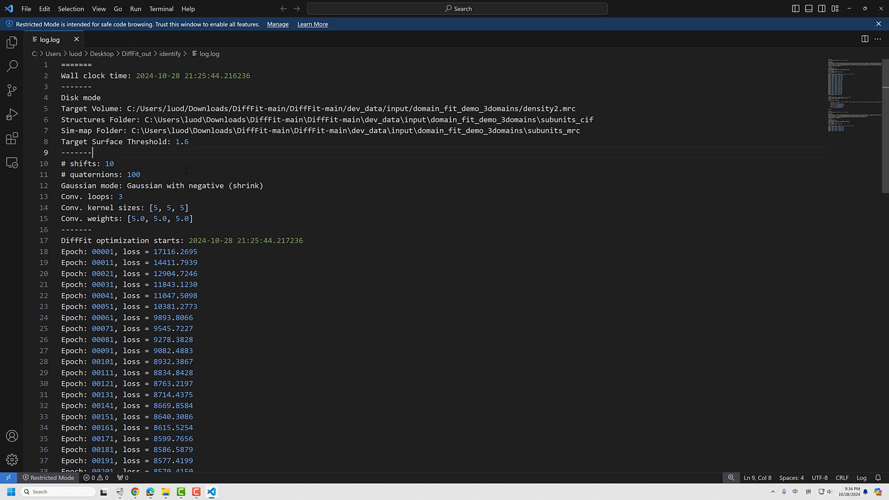
click(520, 120)
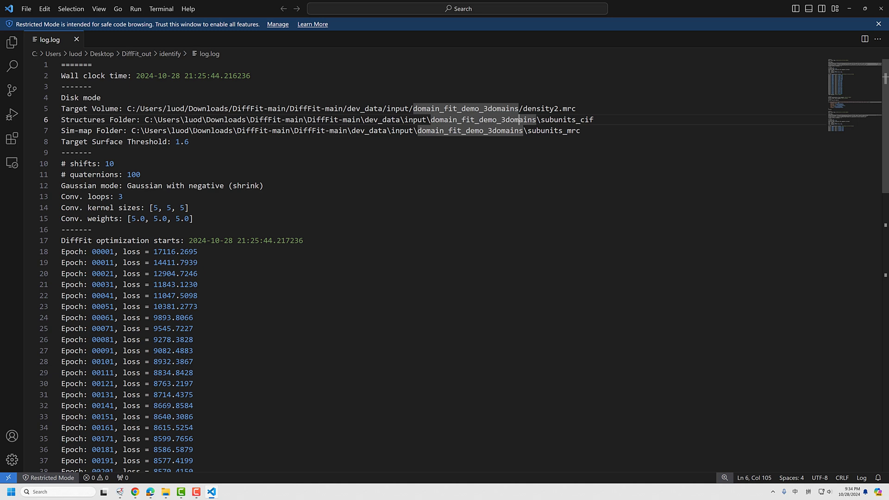
click(146, 119)
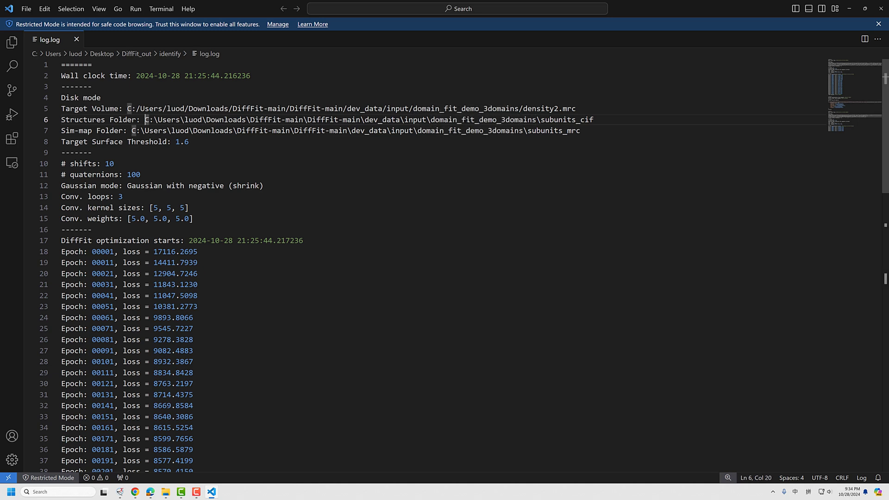
drag(145, 119, 601, 119)
click(444, 121)
click(426, 120)
shift+click(604, 120)
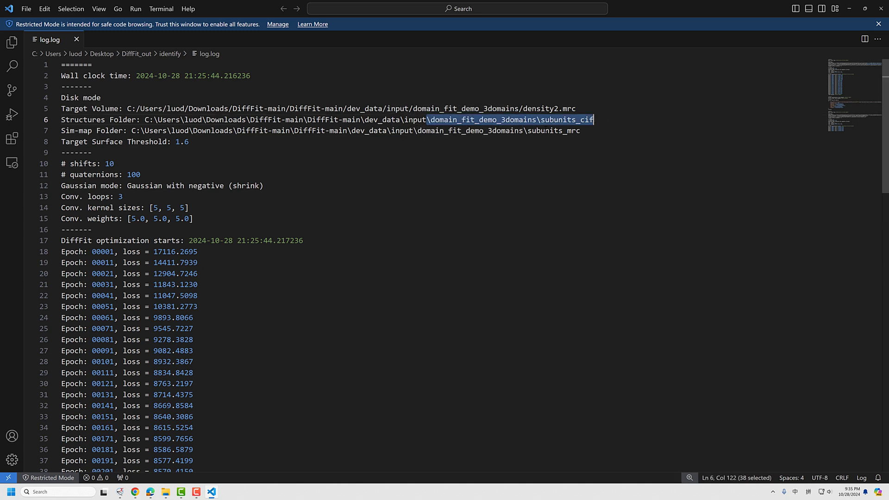
Review the first run's logged settings, including the number of shifts and quaternions and the convolution parameters
click(215, 149)
scroll(164, 166, down, 1)
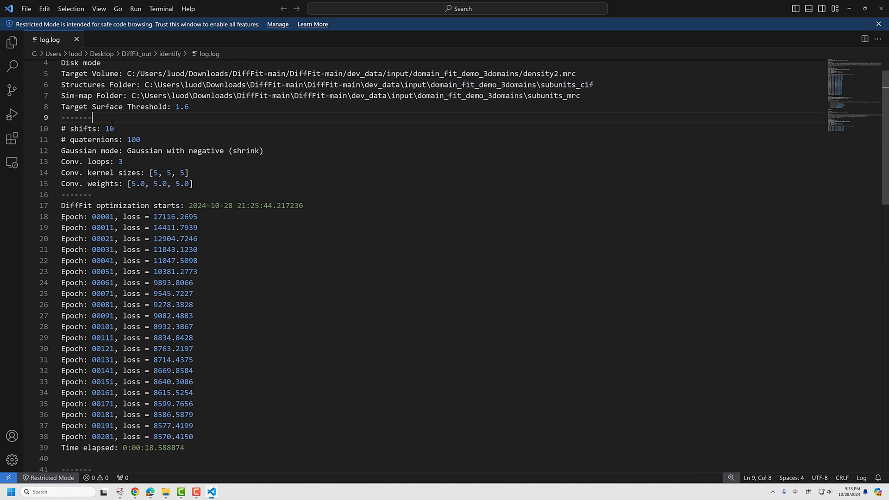
double_click(133, 141)
scroll(167, 202, up, 1)
drag(214, 223, 61, 65)
click(331, 210)
Review the first run's epoch losses, elapsed times and top fit metric block in the log
scroll(130, 165, down, 4)
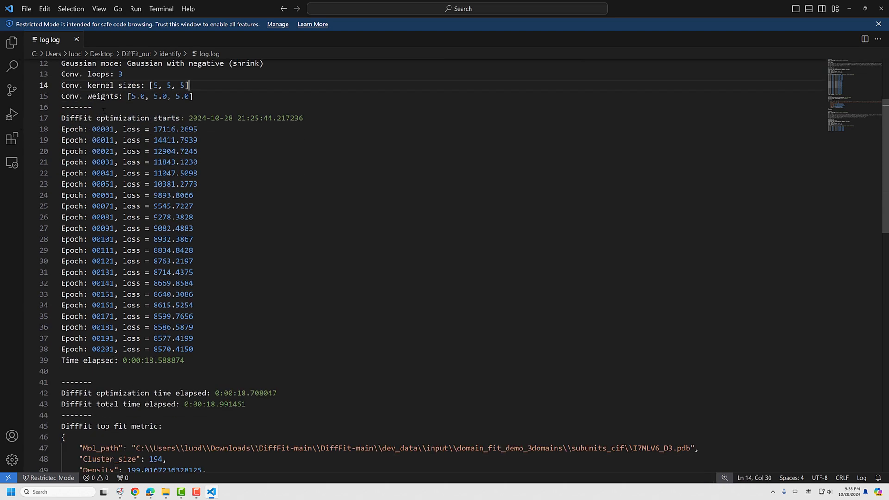
drag(103, 111, 61, 329)
click(215, 365)
scroll(174, 370, down, 2)
click(92, 319)
scroll(165, 290, down, 5)
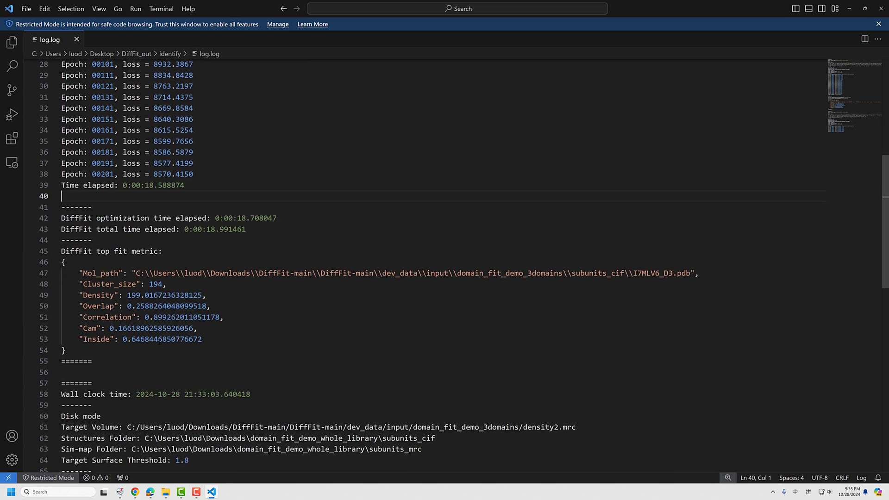
drag(93, 297, 54, 199)
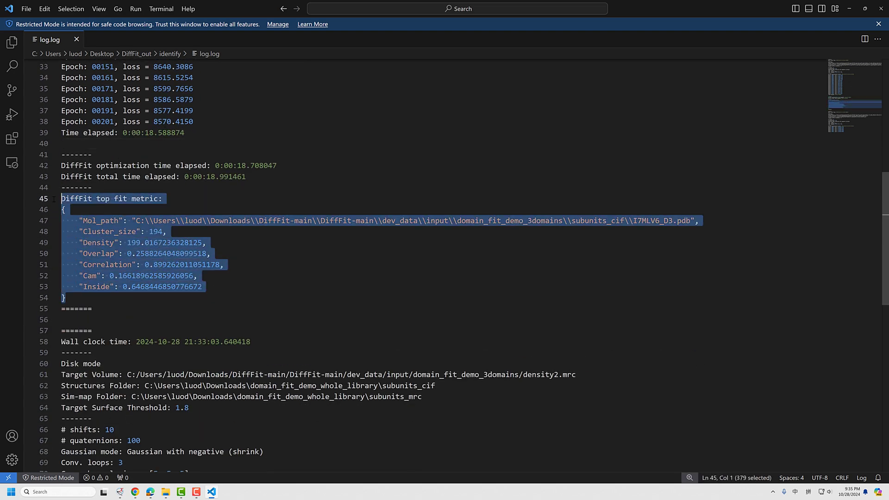
click(140, 188)
scroll(170, 320, down, 3)
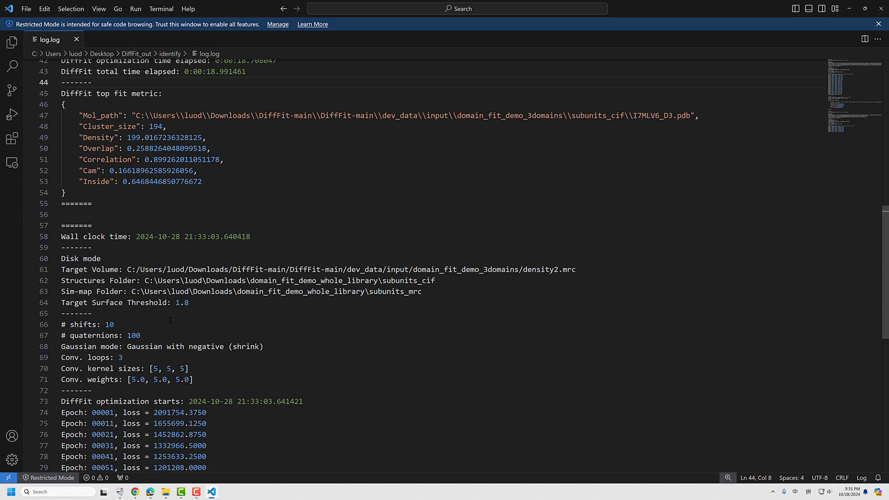
Locate the second run's entry in the log and compare its wall clock time with the current time
click(115, 211)
scroll(115, 211, down, 3)
click(199, 202)
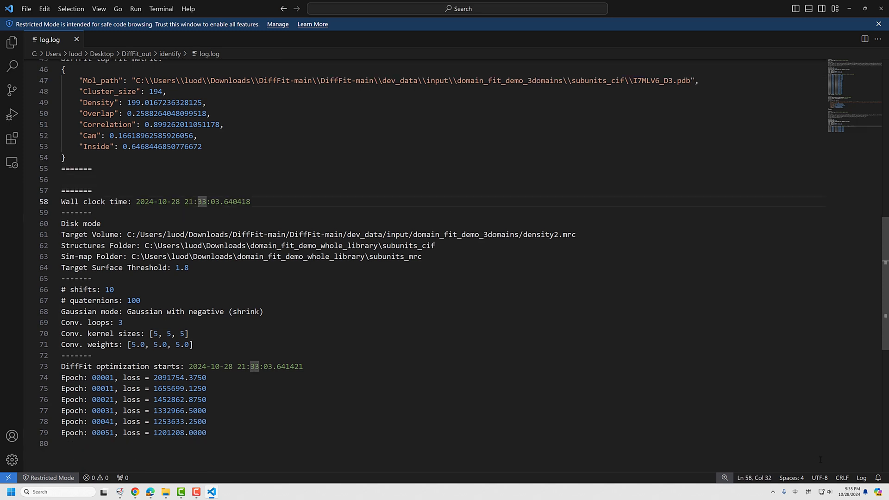
click(204, 210)
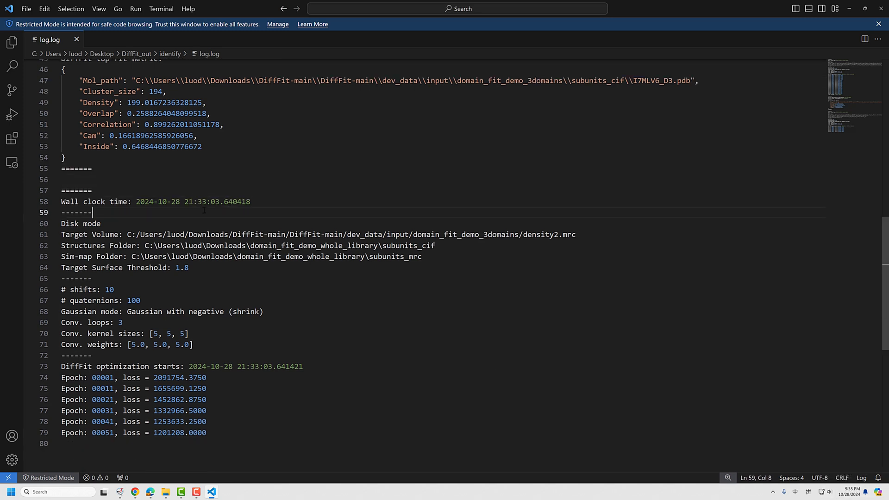
scroll(190, 143, down, 2)
drag(258, 145, 210, 149)
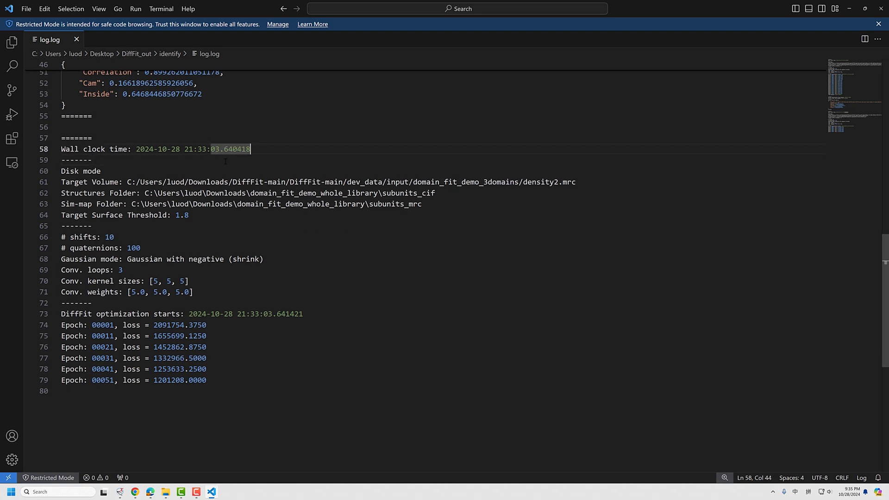
click(115, 163)
Check the second run's target surface threshold, structures folder and sim-map folder in the log
scroll(193, 184, down, 1)
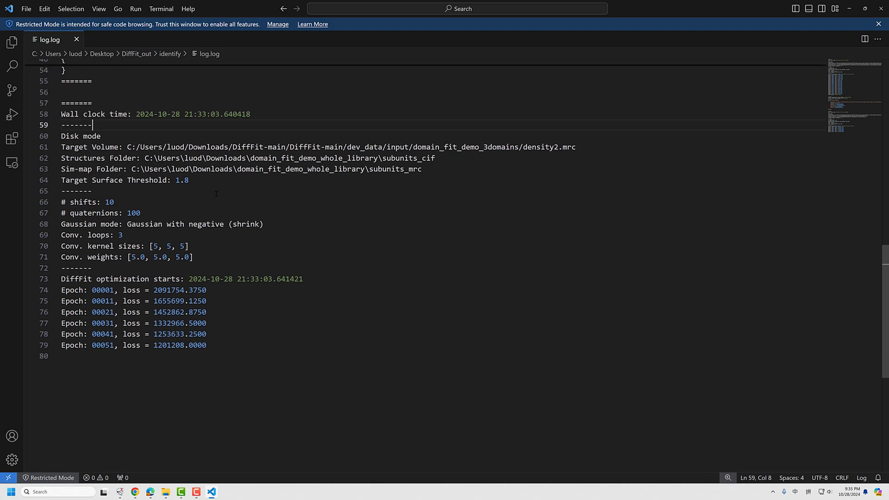
click(182, 180)
drag(139, 158, 471, 146)
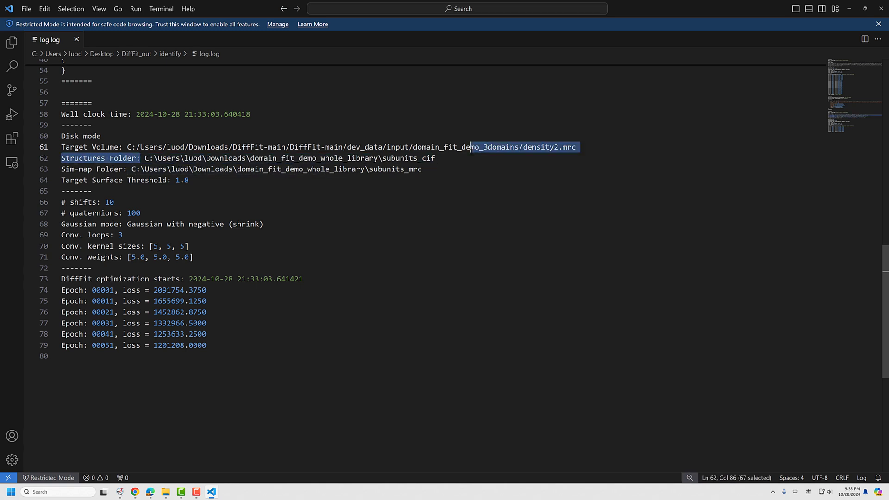
click(438, 157)
drag(425, 169, 132, 169)
click(211, 185)
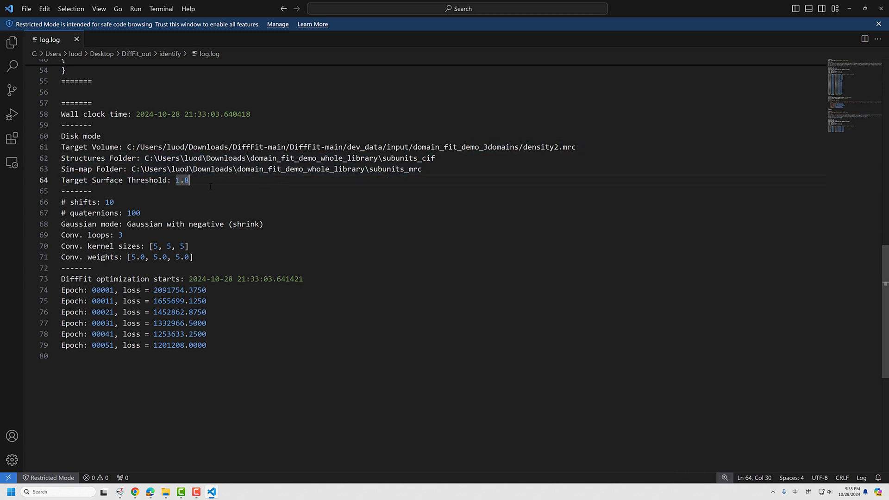
key(Down)
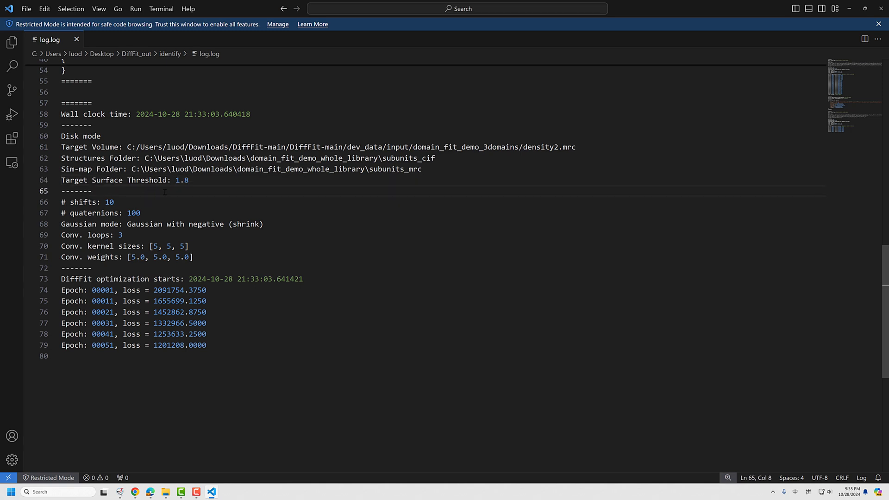
Follow the second run's epoch losses in the log, and return to the first run's elapsed times and fit metric
scroll(186, 175, down, 1)
click(90, 255)
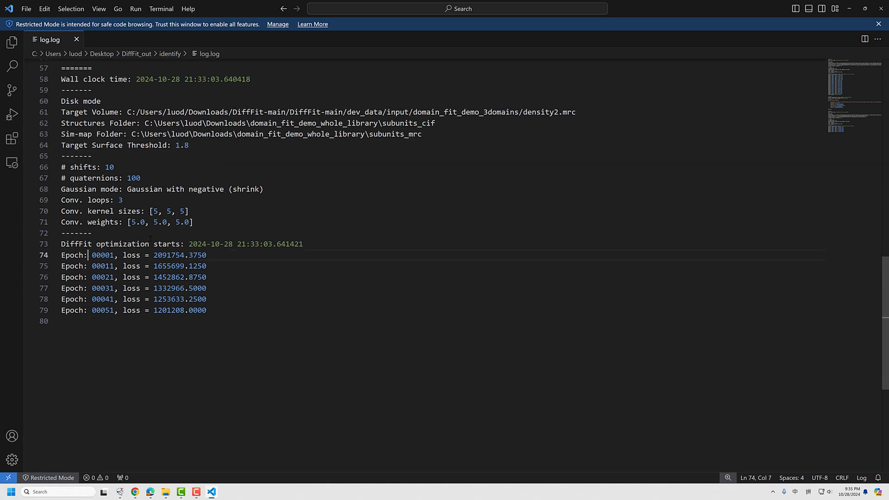
click(118, 244)
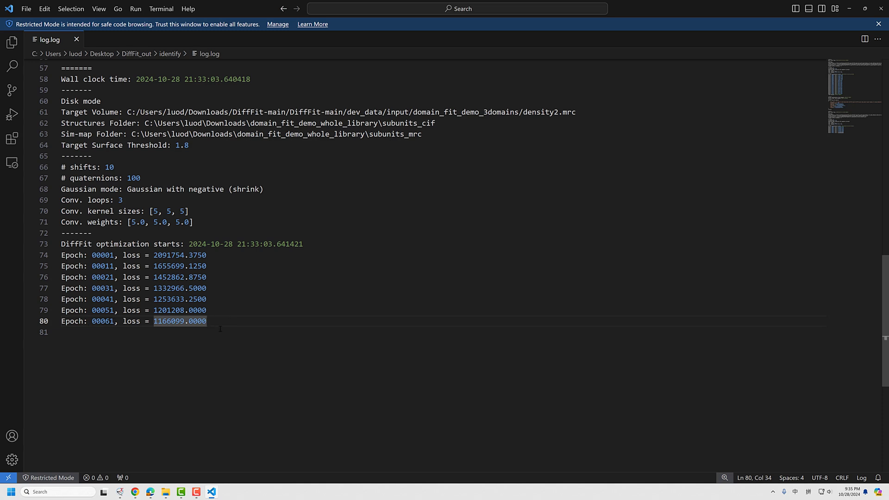
scroll(214, 310, up, 12)
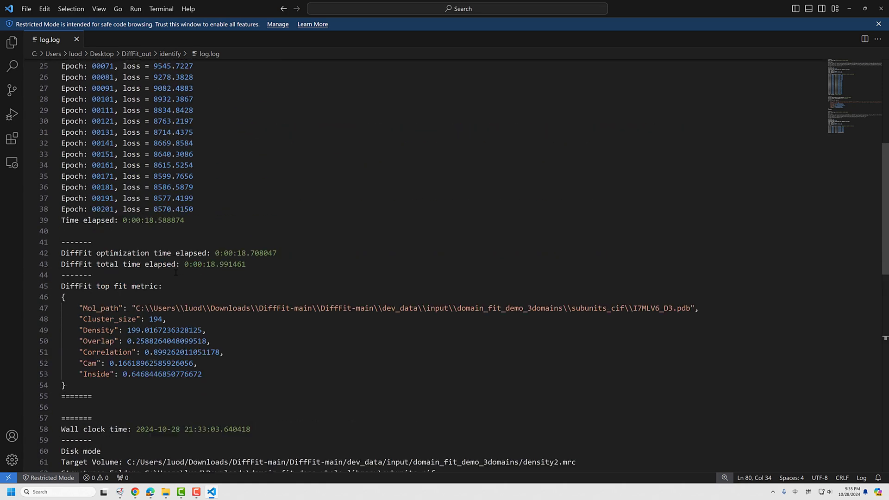
Compare the first run's final epoch loss with the second run's latest epoch losses in the log
click(101, 262)
click(194, 262)
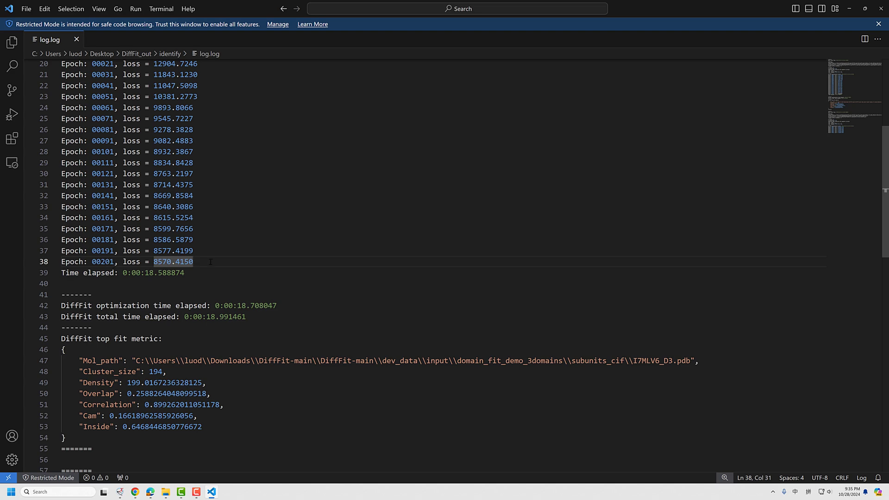
scroll(210, 262, down, 11)
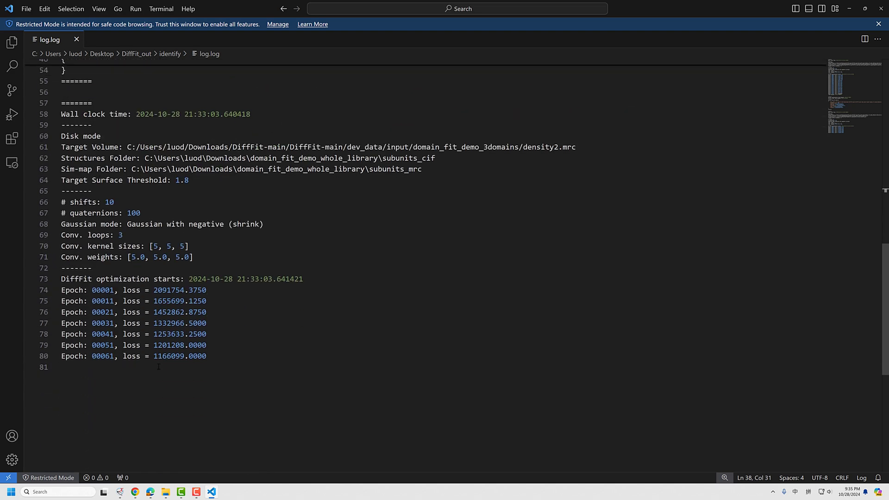
click(207, 357)
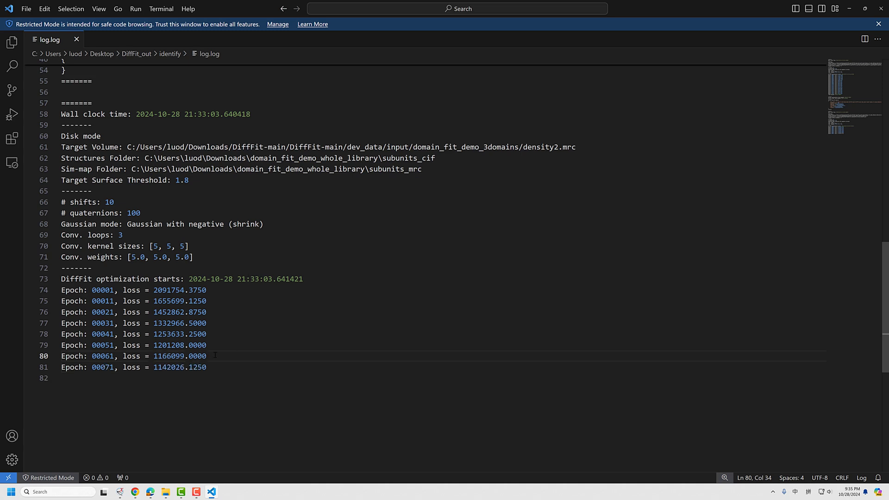
click(222, 368)
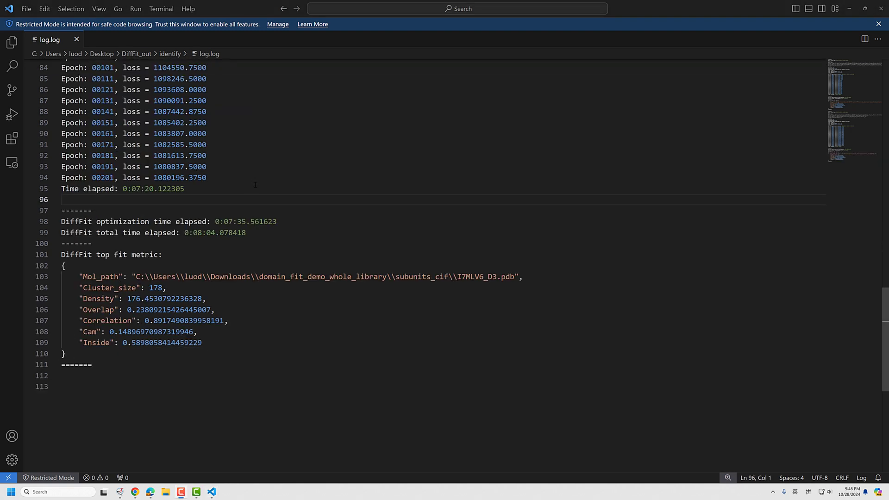
click(255, 185)
scroll(161, 275, up, 1)
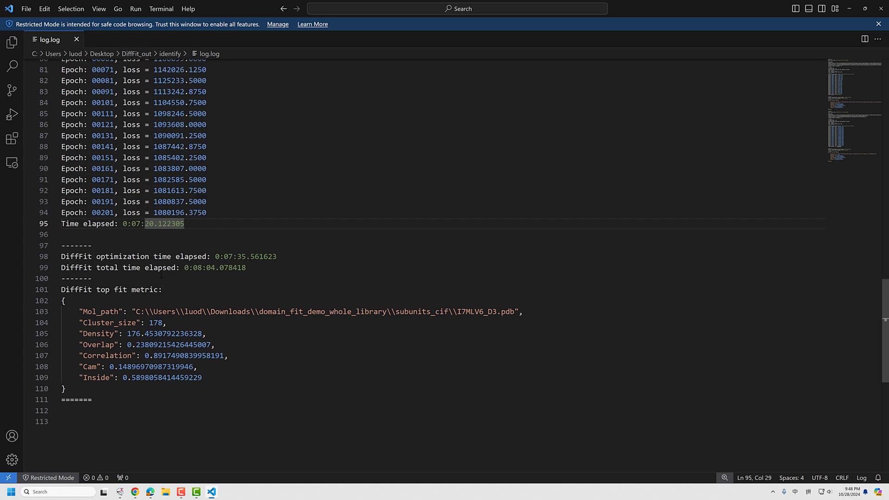
Check the completed second run's elapsed time beneath its last epoch in the log
click(130, 235)
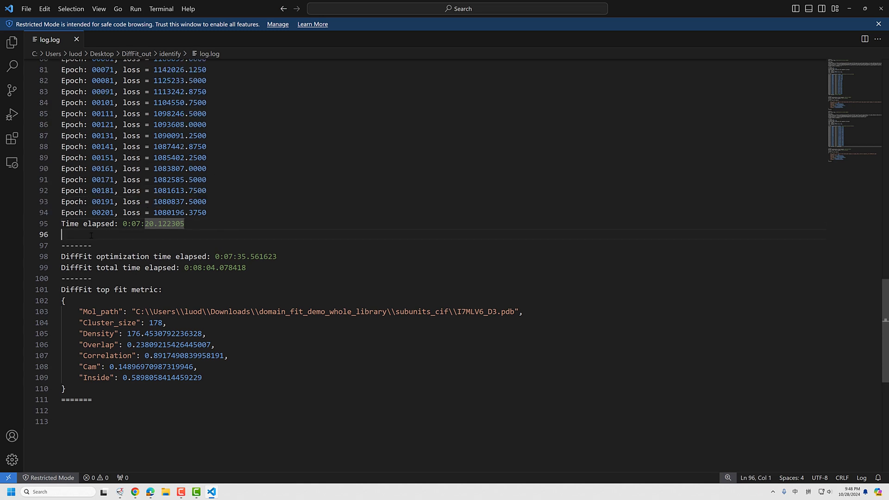
click(188, 226)
click(135, 224)
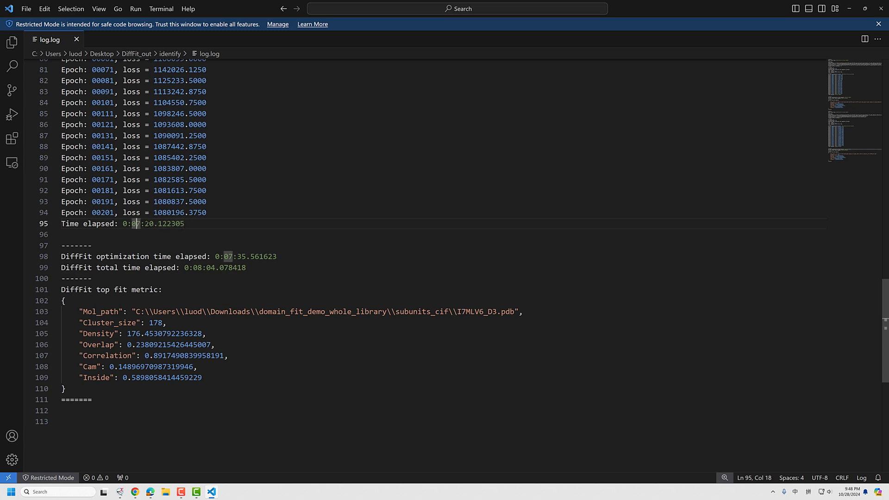
click(188, 224)
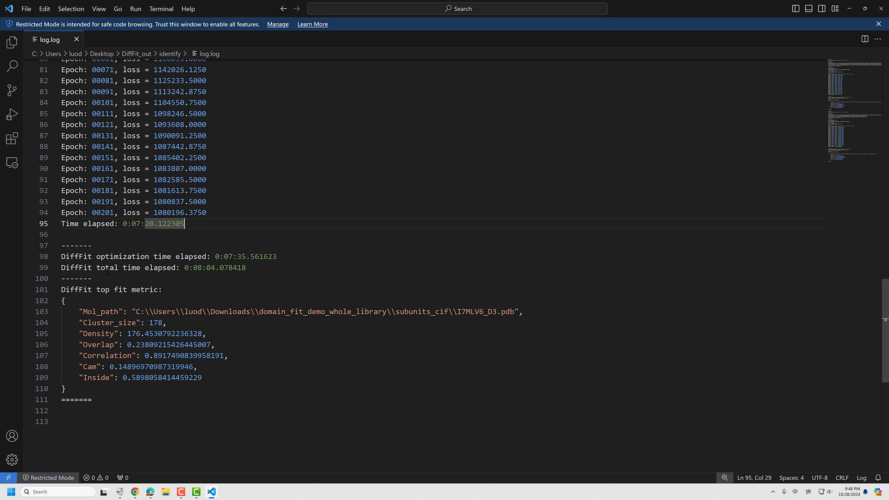
Switch to ChimeraX, widen the DiffFit results table, and inspect the fit with Id 1 against the density from several angles
click(119, 491)
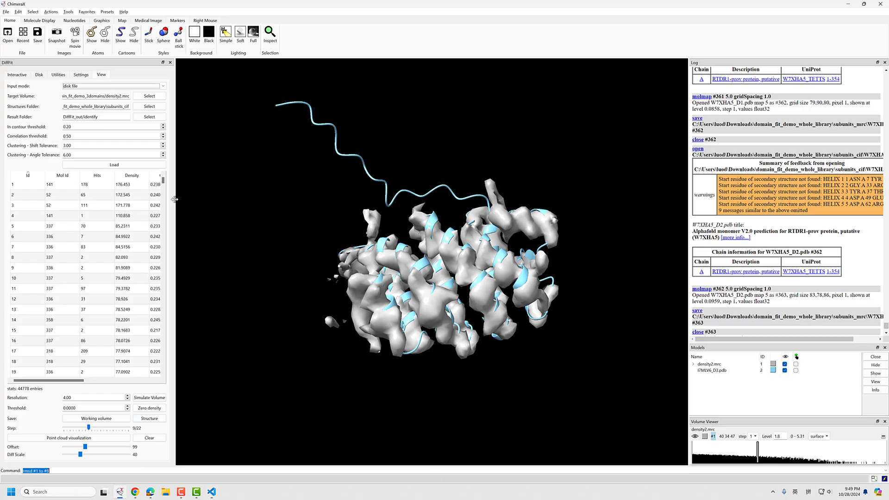
drag(174, 199, 194, 199)
click(60, 185)
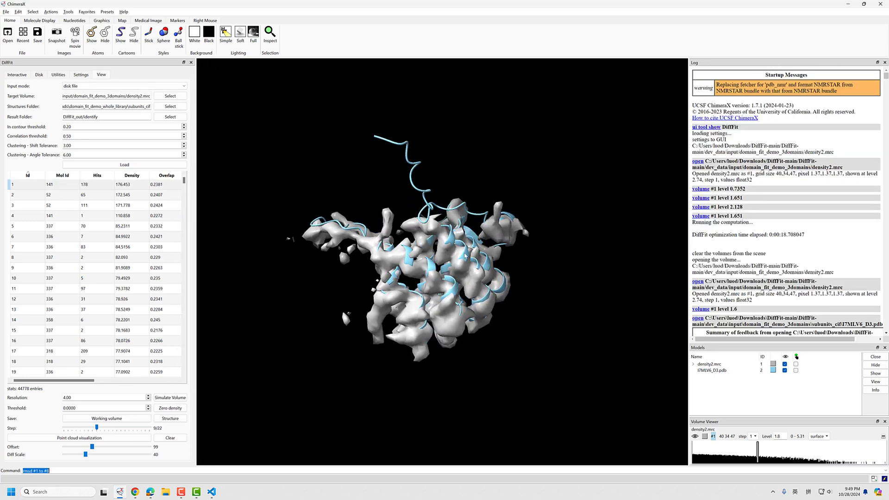
drag(532, 278, 404, 160)
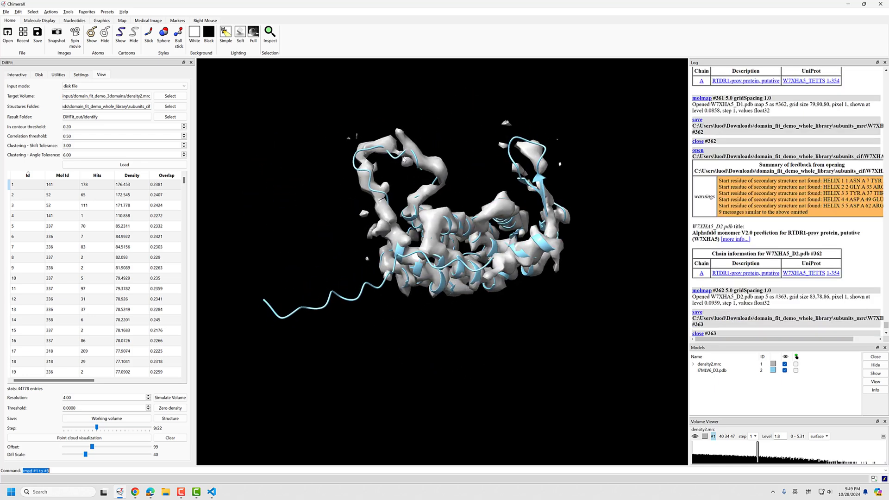
drag(423, 252, 446, 158)
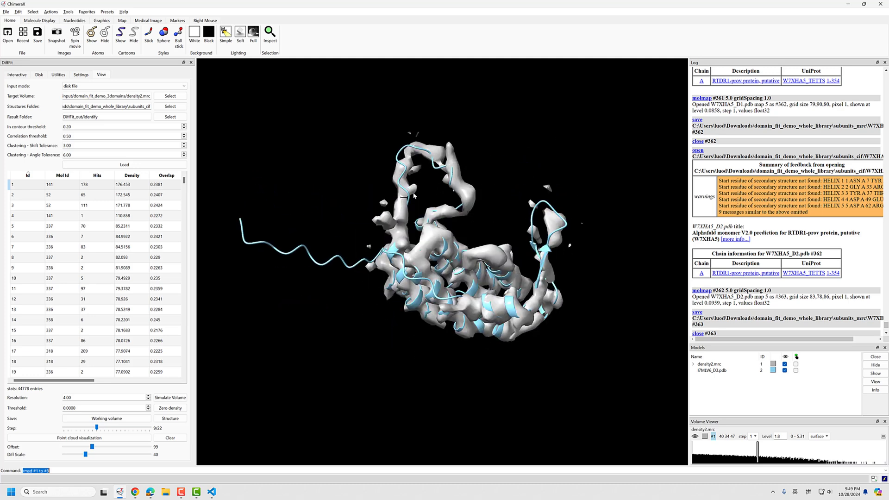
drag(413, 195, 492, 216)
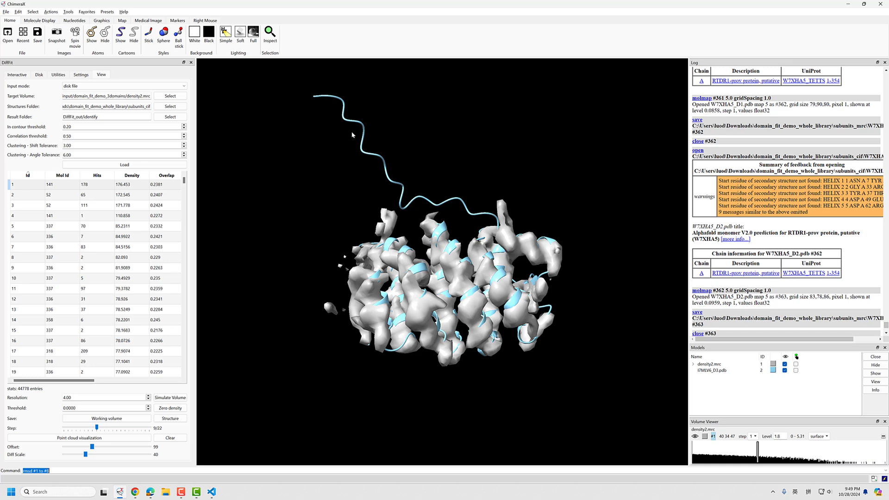
Display the fit with Id 2, inspect it against the density, and compare it with the fit with Id 1
click(72, 195)
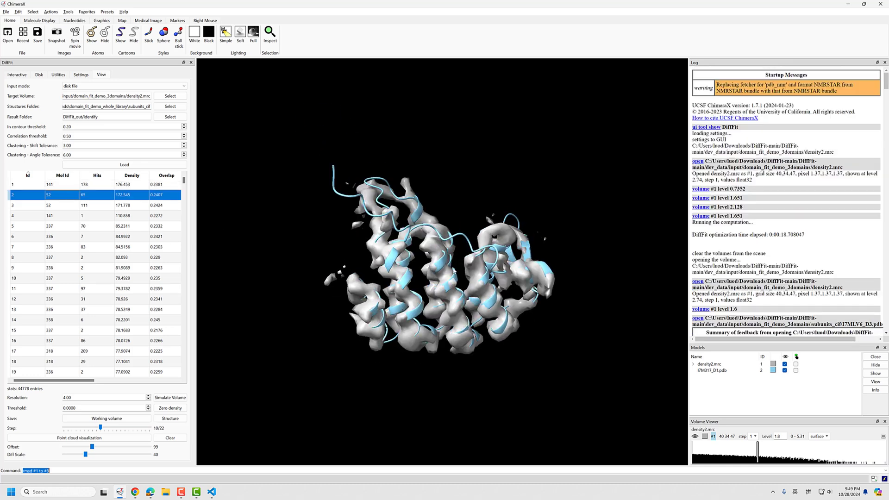
drag(455, 271, 558, 350)
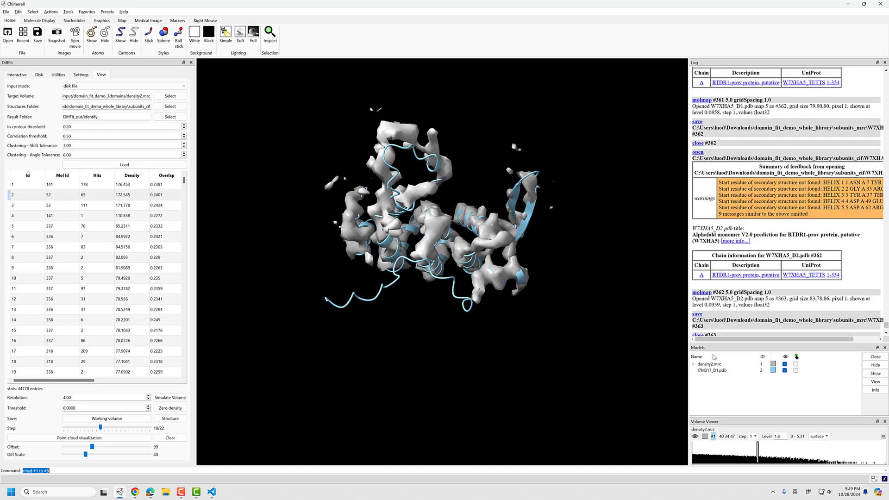
drag(480, 310, 450, 204)
click(65, 185)
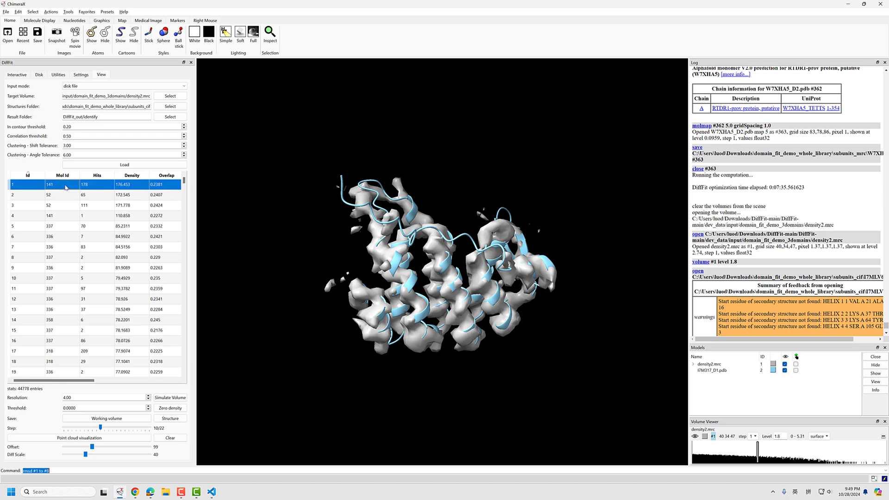
click(70, 194)
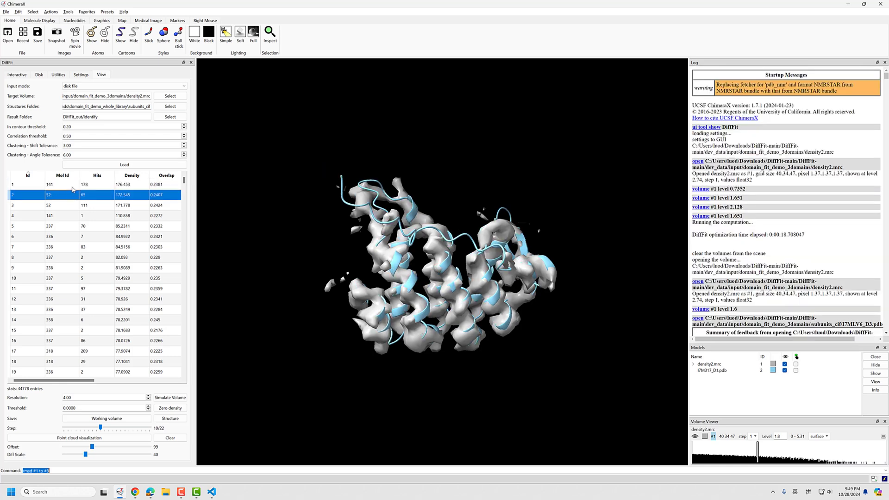
click(73, 185)
click(69, 195)
Alternate between the fits with Id 2 and Id 3 to compare their placements, referring to the clustering shift and angle tolerances
click(63, 205)
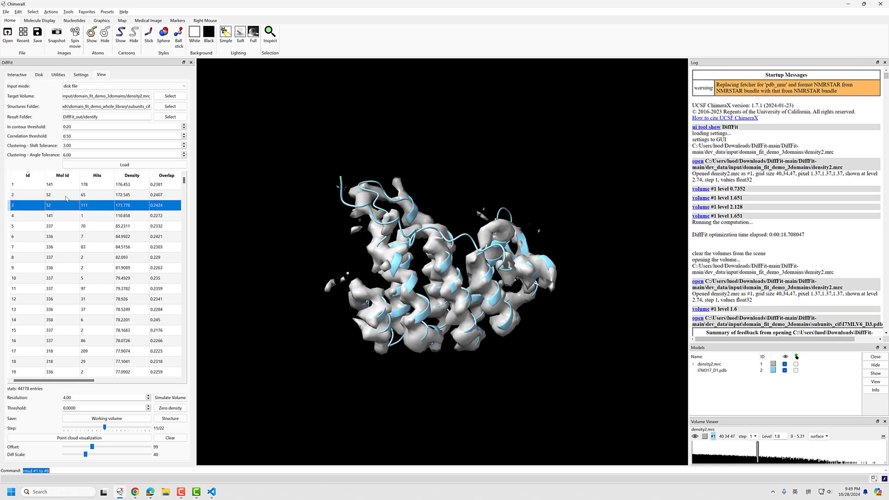
click(65, 196)
click(64, 206)
click(66, 197)
click(64, 206)
click(68, 197)
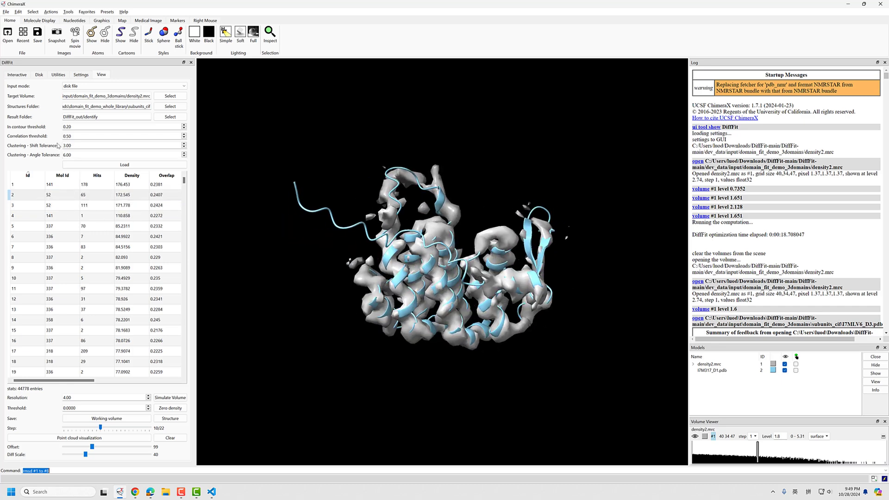
drag(76, 145, 51, 155)
click(63, 197)
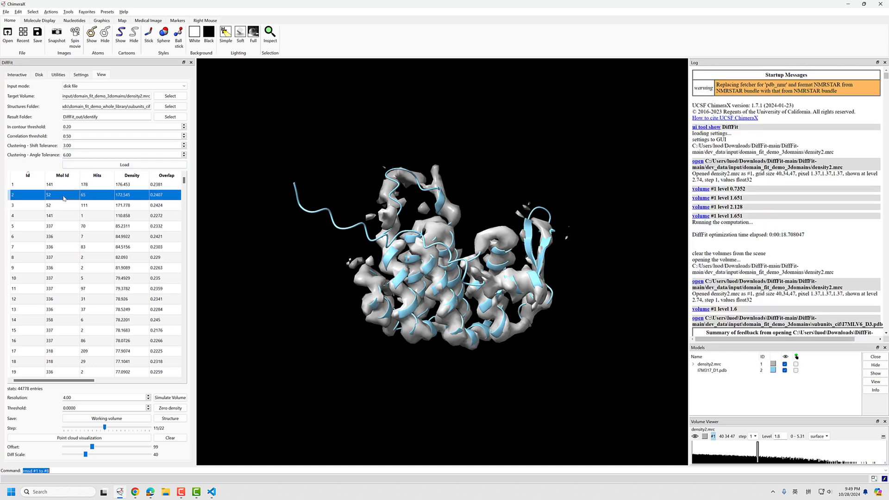
click(66, 206)
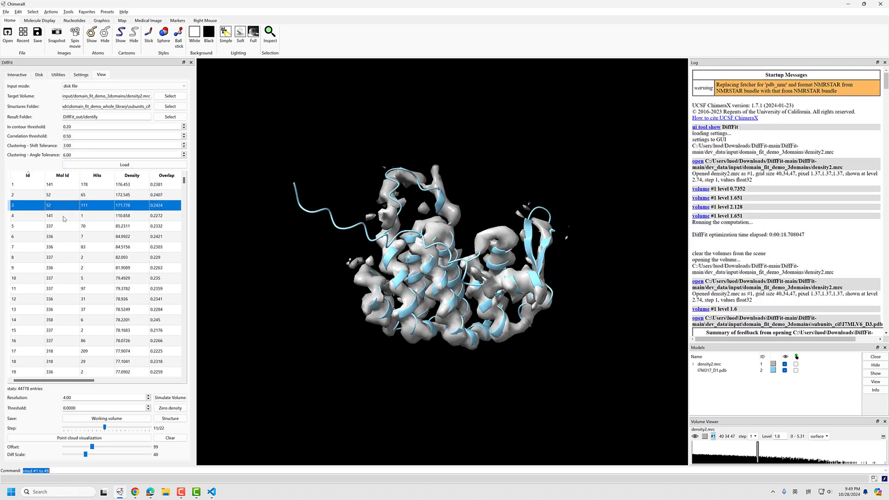
Display the fit with Id 4, rotate it for inspection, and compare its placement with the fit with Id 1
click(85, 217)
drag(411, 287, 260, 285)
click(85, 218)
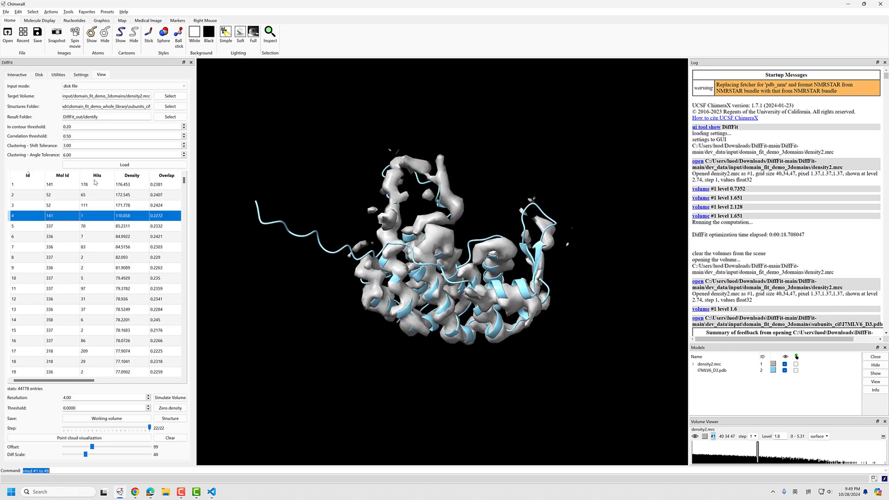
click(62, 185)
click(60, 216)
Display the fit with Id 5 and inspect its helices against the density from slightly different angles
click(64, 228)
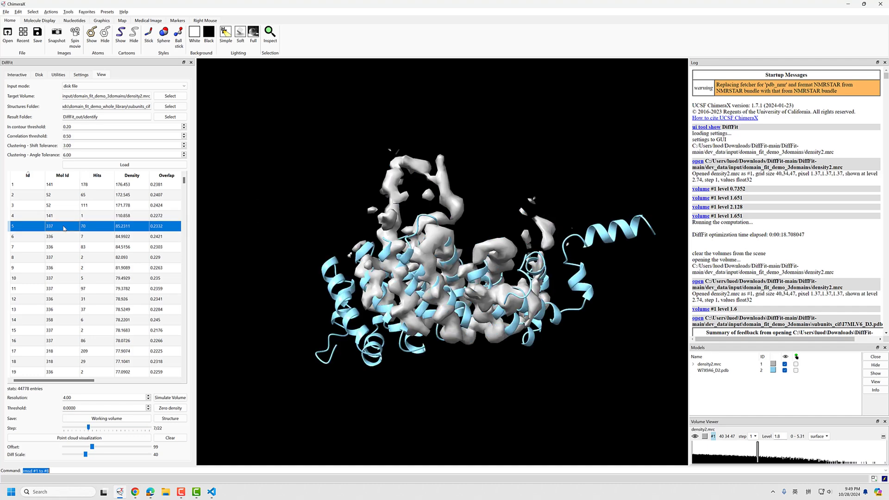
mouse_move(421, 289)
mouse_down()
mouse_move(426, 260)
mouse_move(435, 296)
mouse_move(434, 277)
mouse_move(407, 283)
mouse_up()
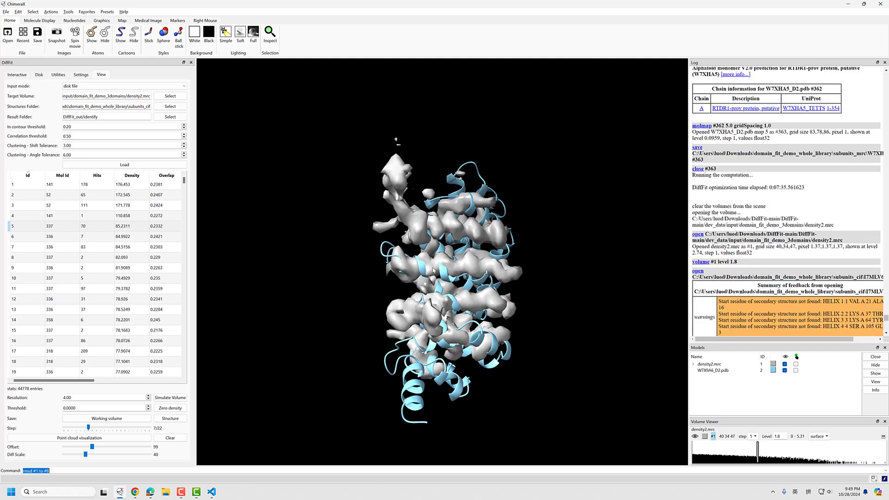
drag(431, 292, 414, 299)
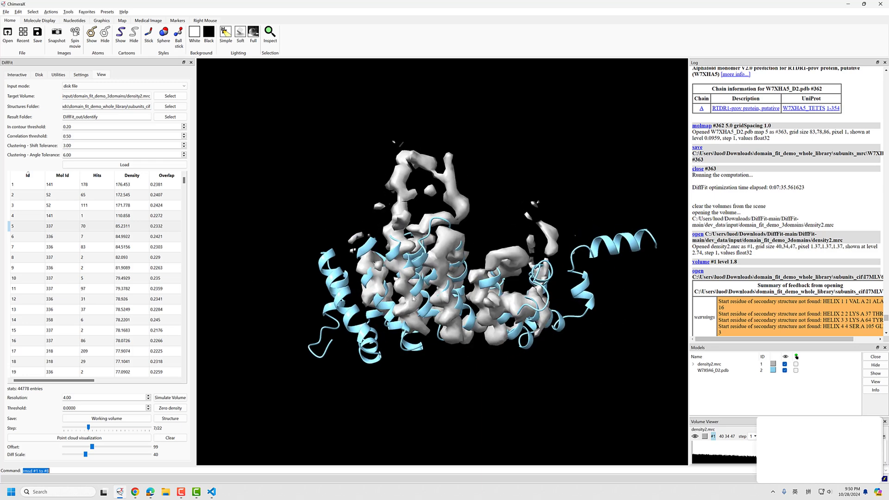
Display the fit with Id 6, and return to the fit with Id 1 to inspect it against the density
click(72, 240)
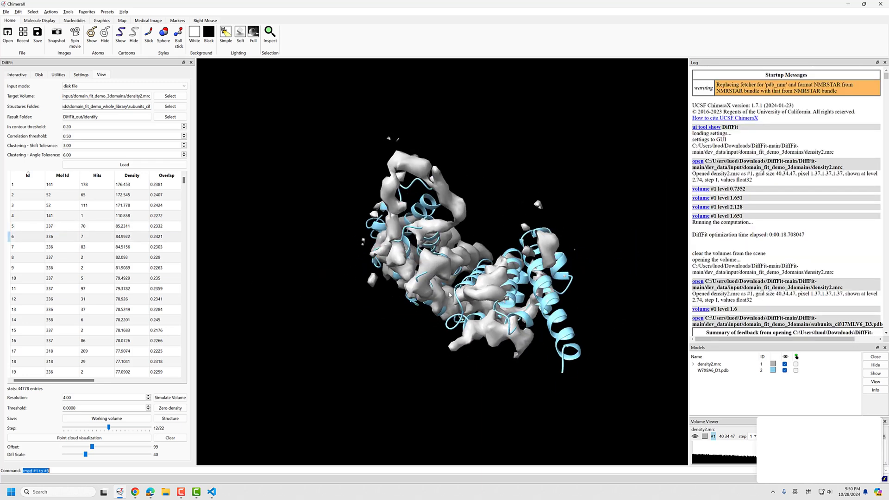
click(62, 237)
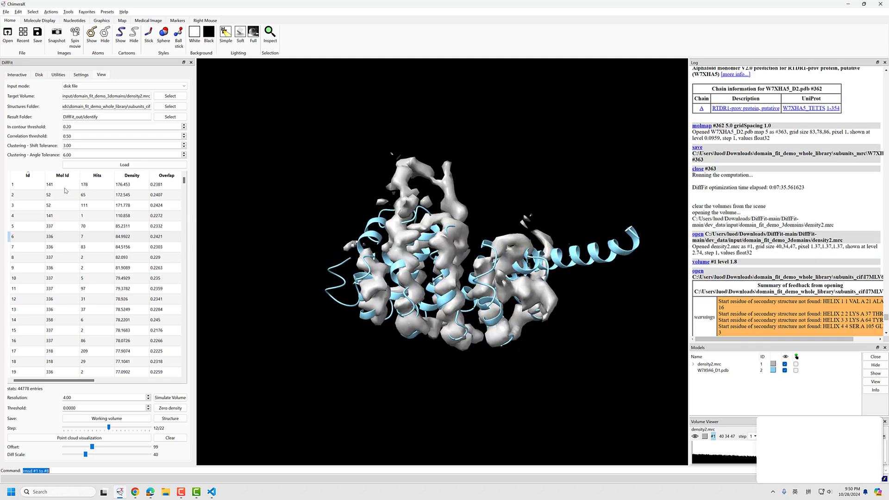
click(66, 188)
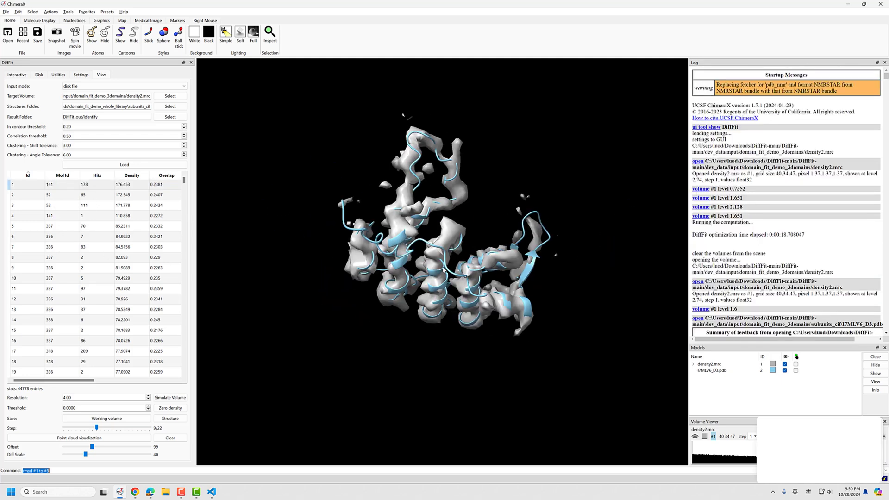
drag(444, 270, 427, 319)
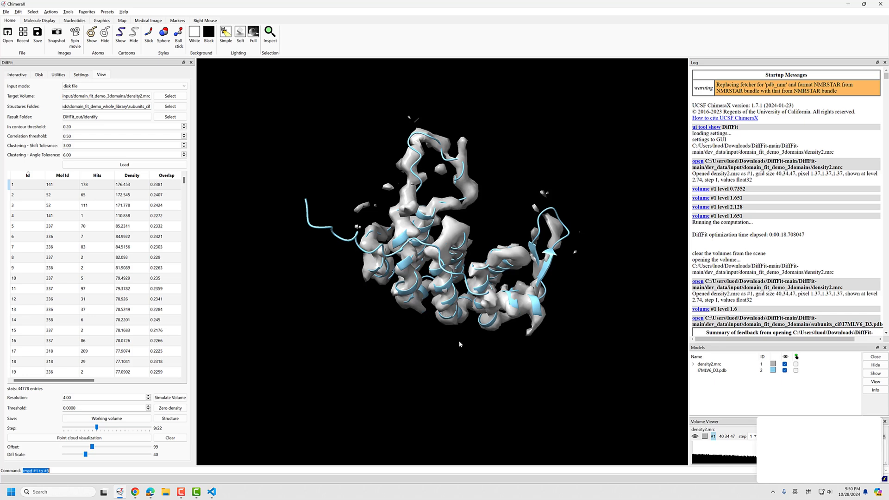